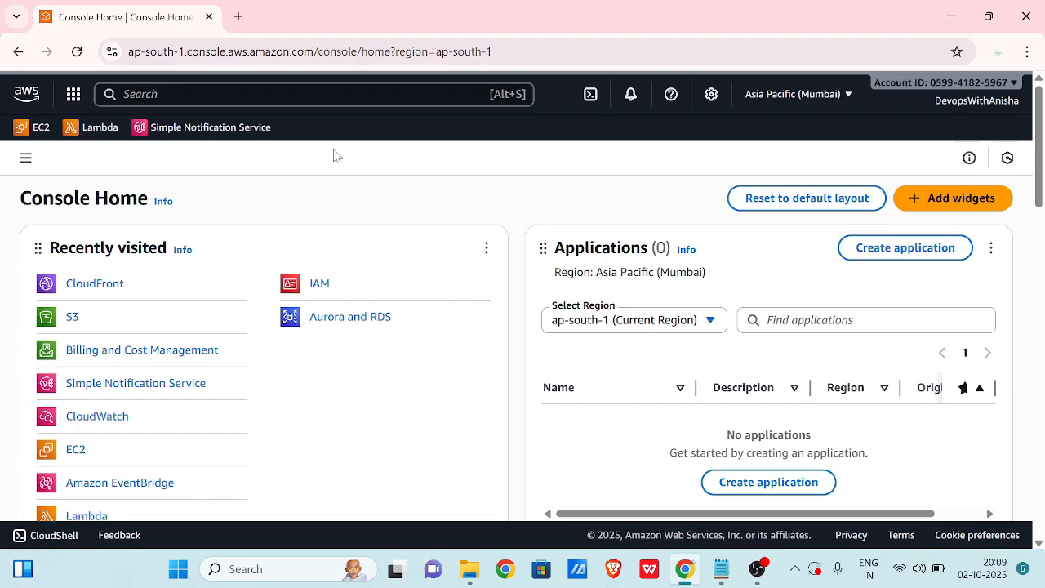
Go to Amazon S3 from the Recently visited list on Console Home.
{"action": "left_click", "coordinate": [72, 319]}
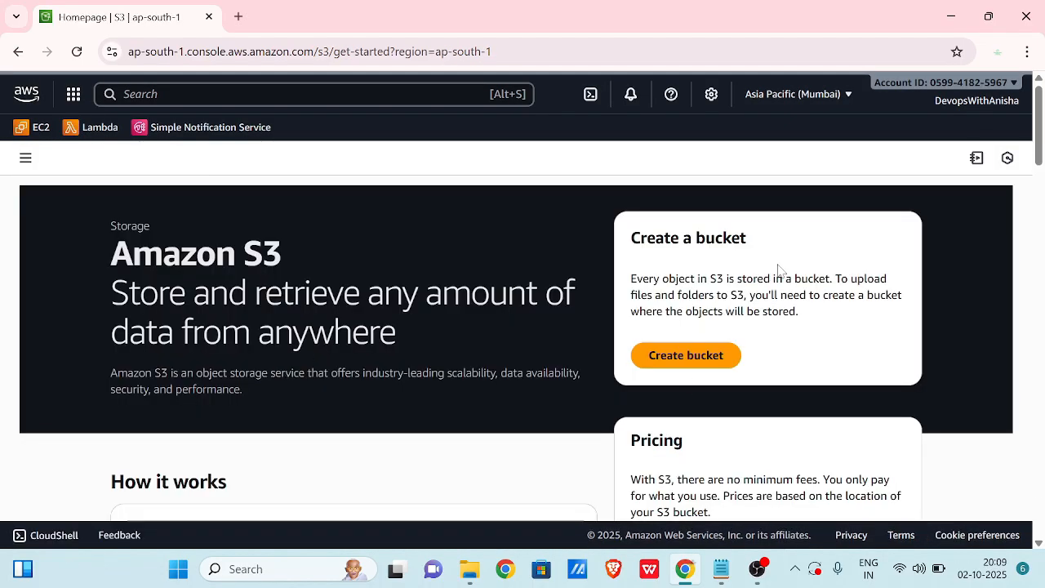
Start a new general-purpose bucket named 'devopswithanisha'.
{"action": "left_click", "coordinate": [684, 357]}
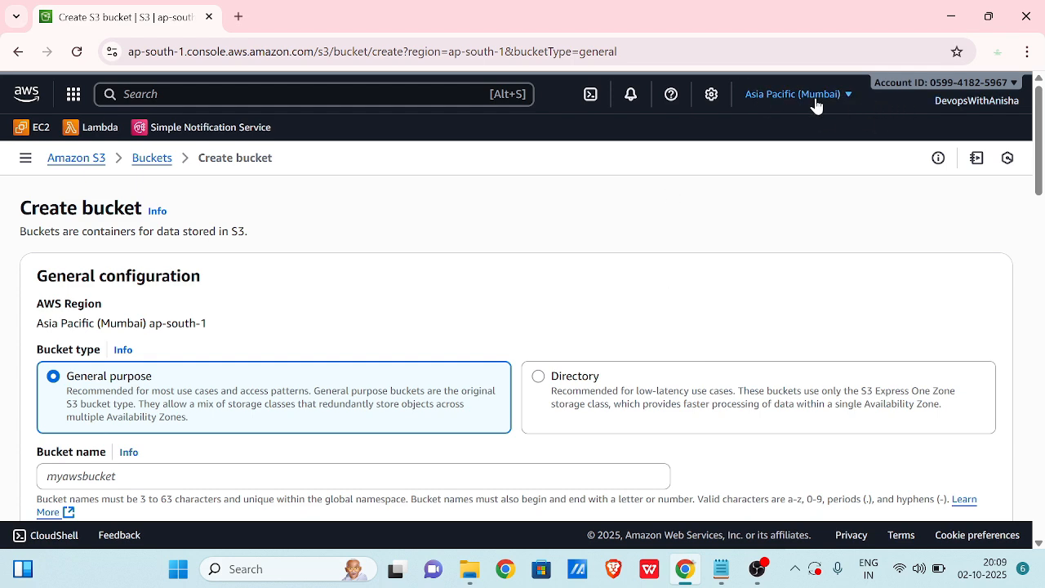
{"action": "scroll", "coordinate": [423, 222], "scroll_direction": "down", "scroll_amount": 1}
{"action": "scroll", "coordinate": [422, 221], "scroll_direction": "down", "scroll_amount": 1}
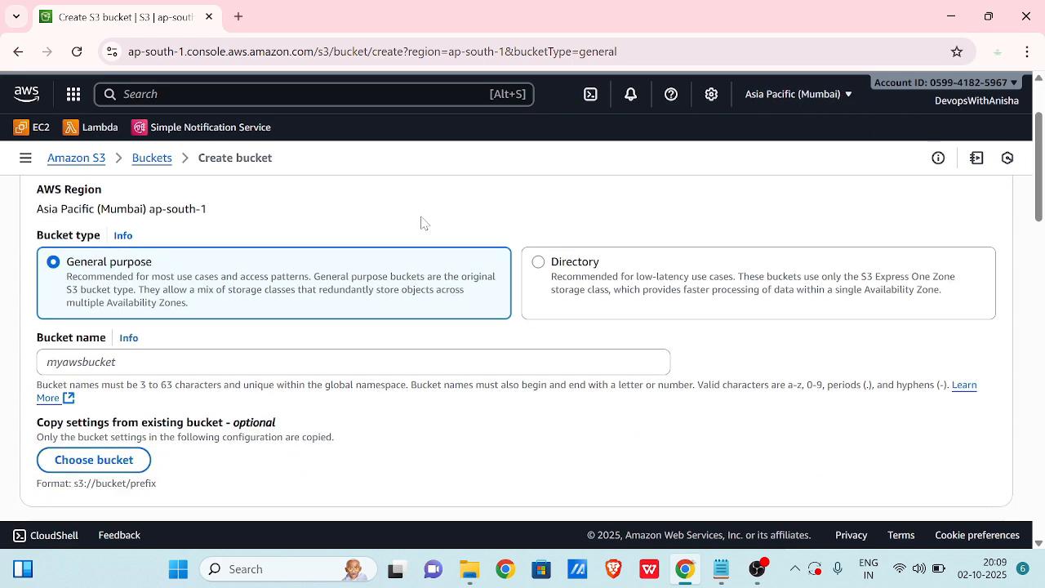
{"action": "scroll", "coordinate": [211, 269], "scroll_direction": "down", "scroll_amount": 1}
{"action": "left_click", "coordinate": [211, 294]}
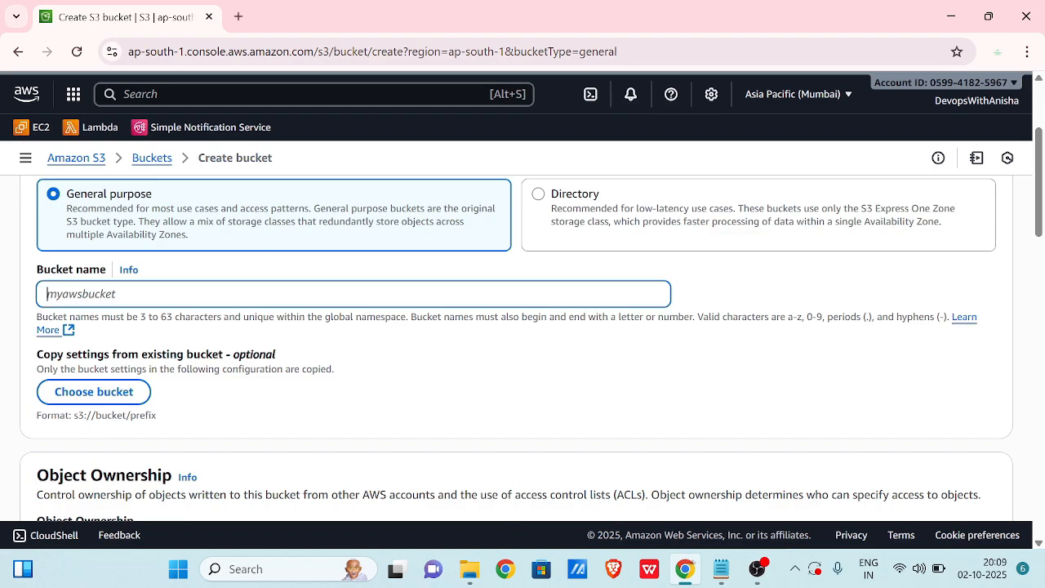
{"action": "type", "text": "devopswithanisha"}
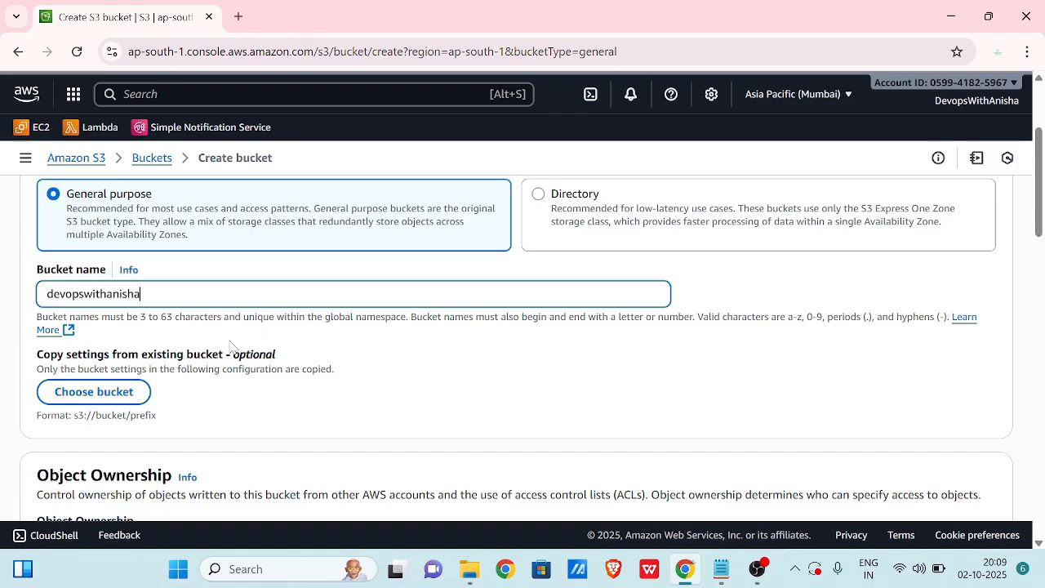
Keep Block all public access checked and enable Bucket Versioning.
{"action": "scroll", "coordinate": [232, 347], "scroll_direction": "down", "scroll_amount": 3}
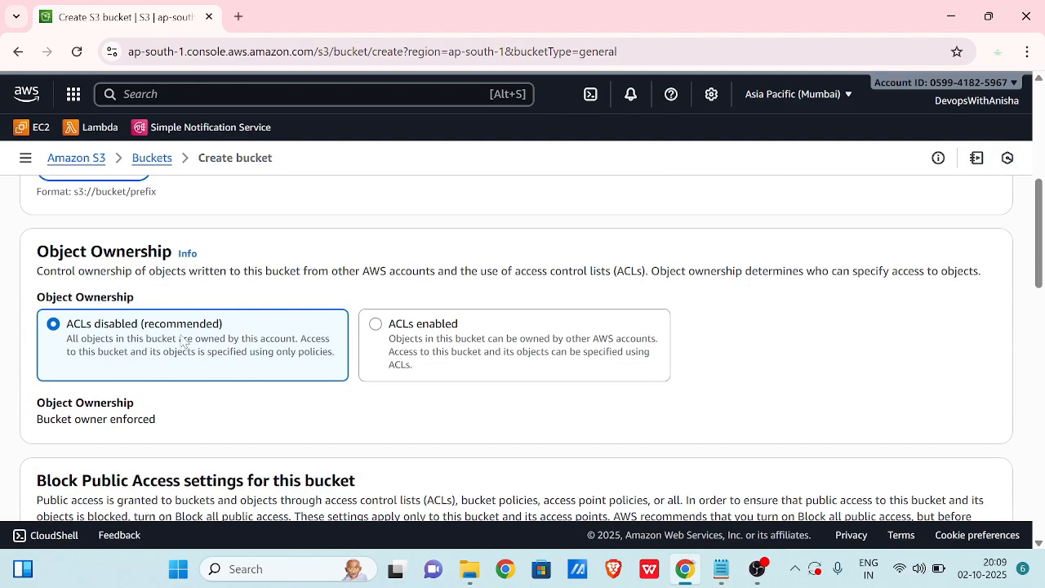
{"action": "scroll", "coordinate": [284, 318], "scroll_direction": "down", "scroll_amount": 3}
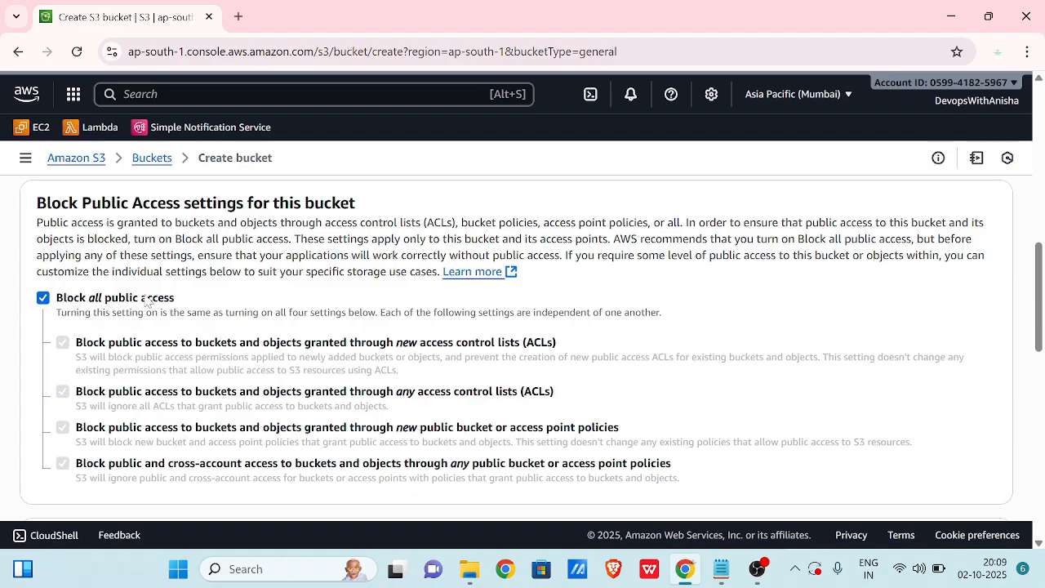
{"action": "left_click", "coordinate": [44, 299]}
{"action": "left_click", "coordinate": [43, 299]}
{"action": "scroll", "coordinate": [182, 321], "scroll_direction": "down", "scroll_amount": 2}
{"action": "scroll", "coordinate": [181, 320], "scroll_direction": "up", "scroll_amount": 1}
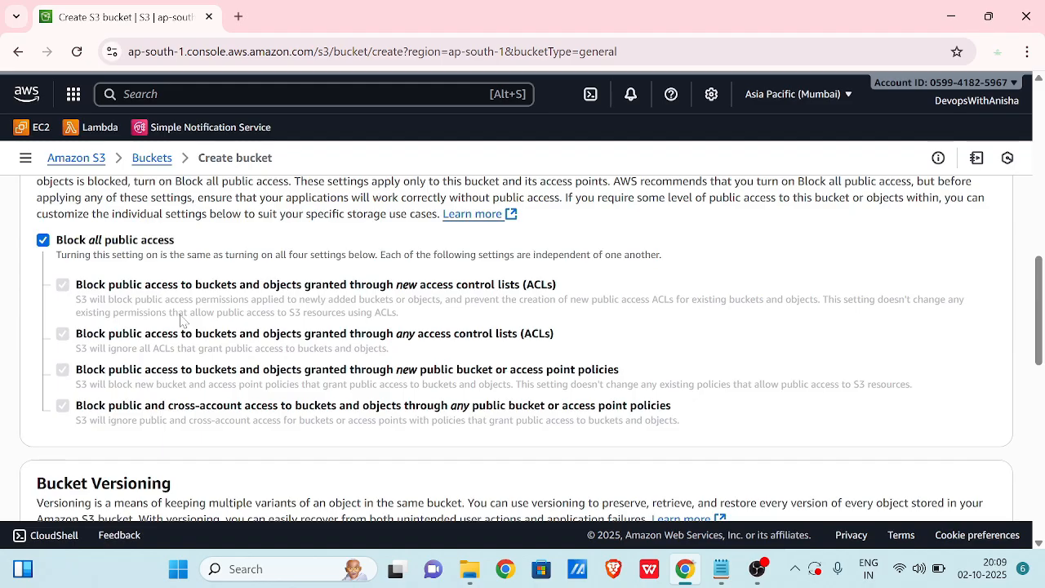
{"action": "scroll", "coordinate": [181, 320], "scroll_direction": "down", "scroll_amount": 3}
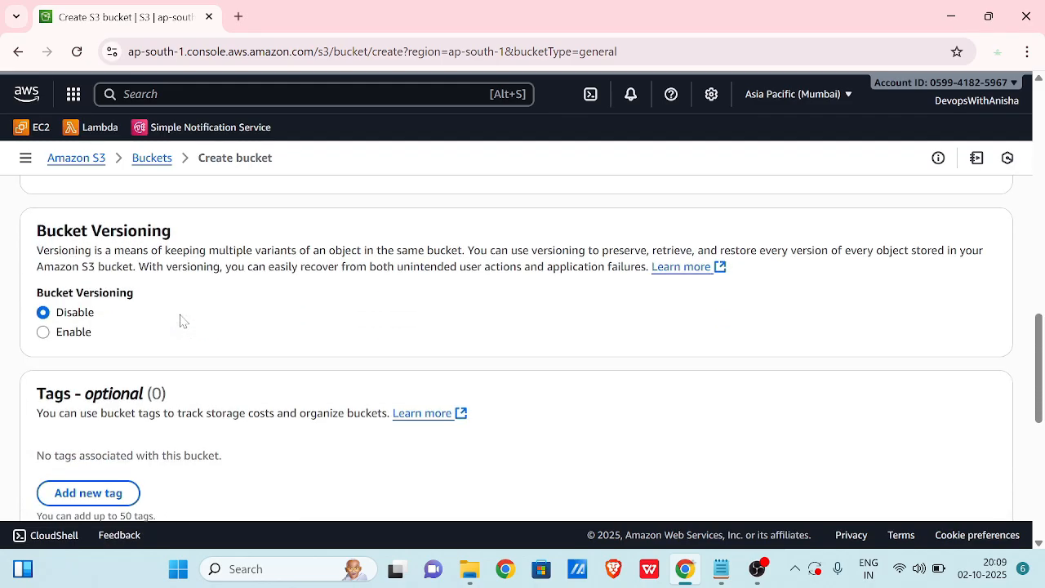
{"action": "left_click", "coordinate": [43, 328]}
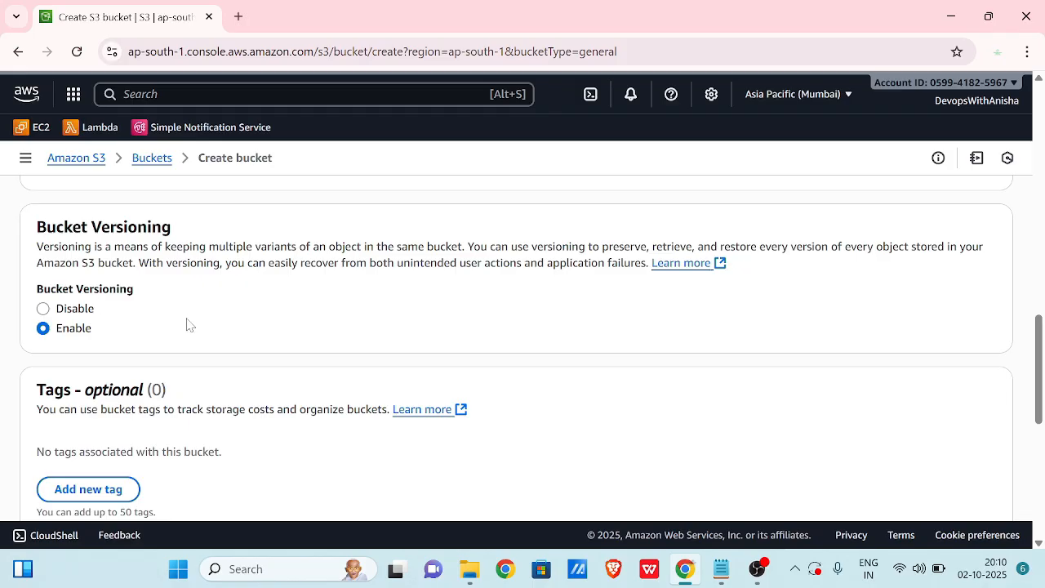
{"action": "scroll", "coordinate": [187, 325], "scroll_direction": "down", "scroll_amount": 7}
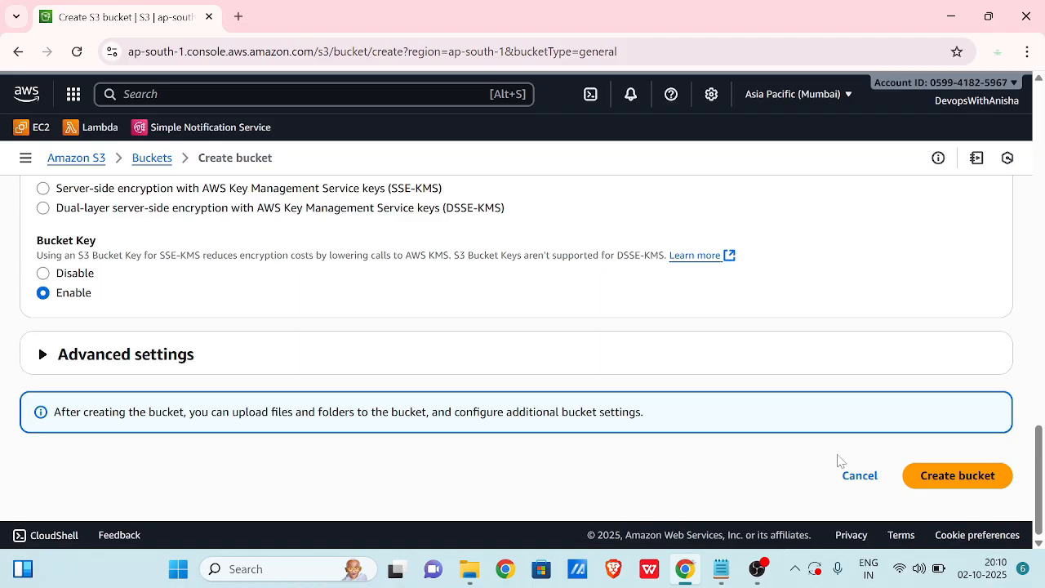
Create the bucket and add index.html from the Desktop to its upload list.
{"action": "left_click", "coordinate": [955, 477]}
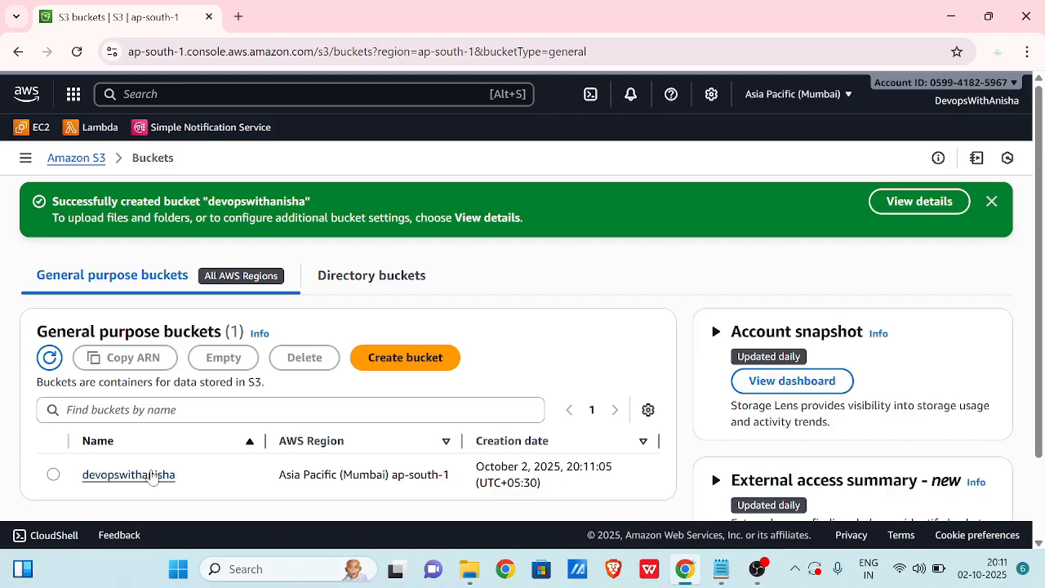
{"action": "left_click", "coordinate": [150, 474]}
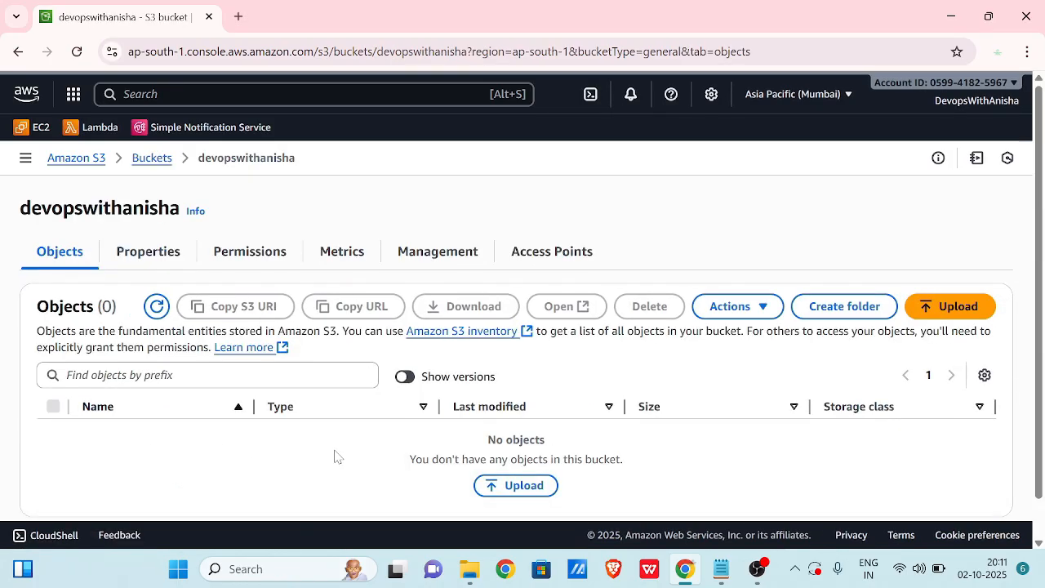
{"action": "left_click", "coordinate": [517, 488]}
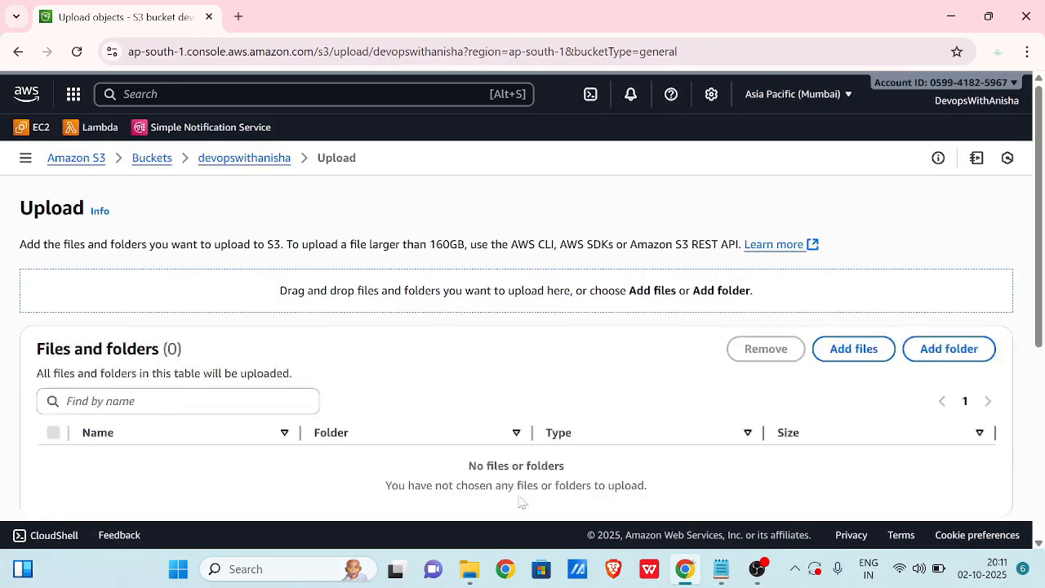
{"action": "left_click", "coordinate": [849, 351]}
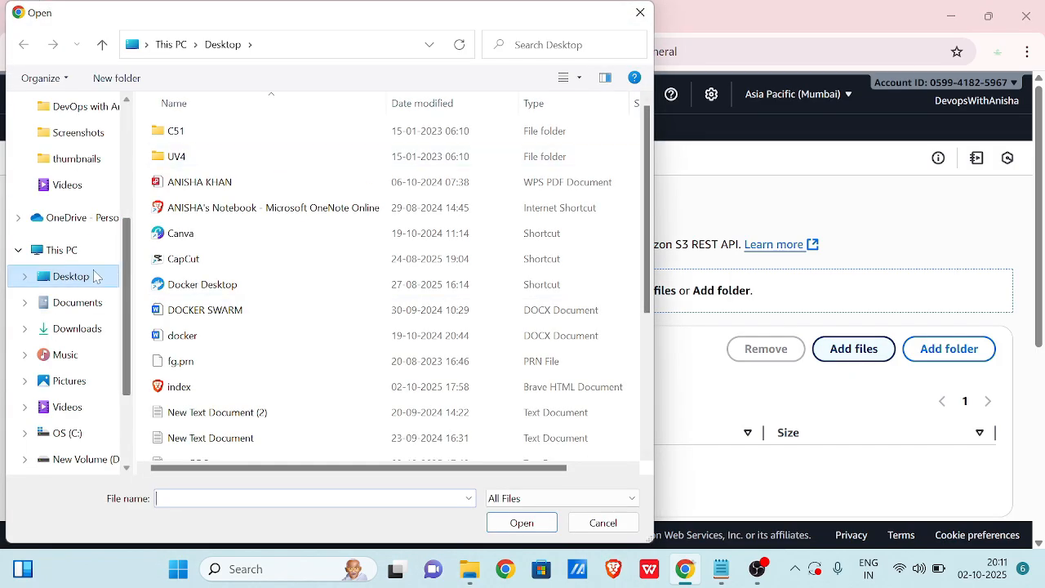
{"action": "left_click", "coordinate": [179, 386]}
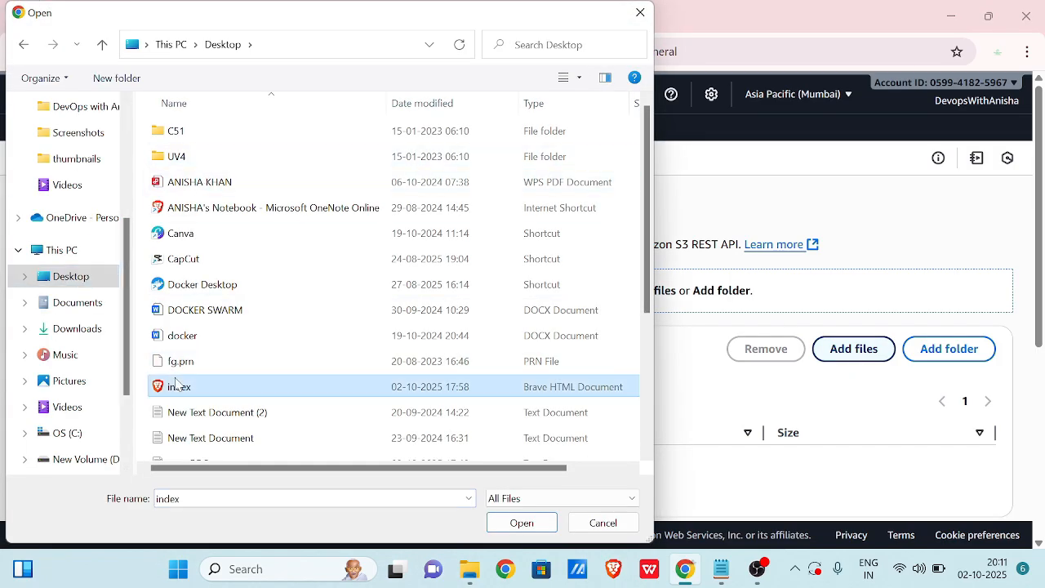
{"action": "left_click", "coordinate": [505, 523]}
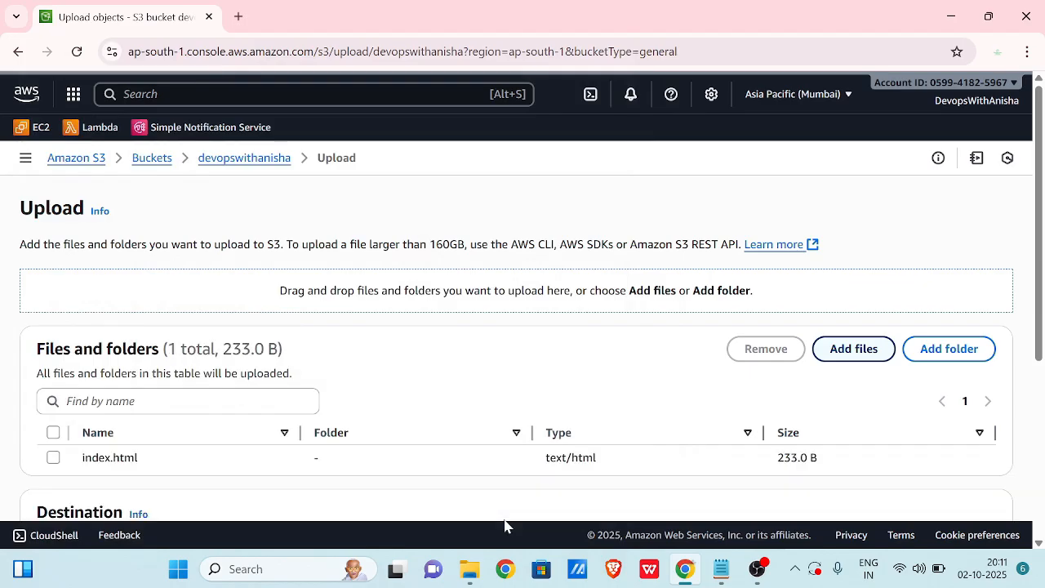
{"action": "scroll", "coordinate": [548, 463], "scroll_direction": "down", "scroll_amount": 4}
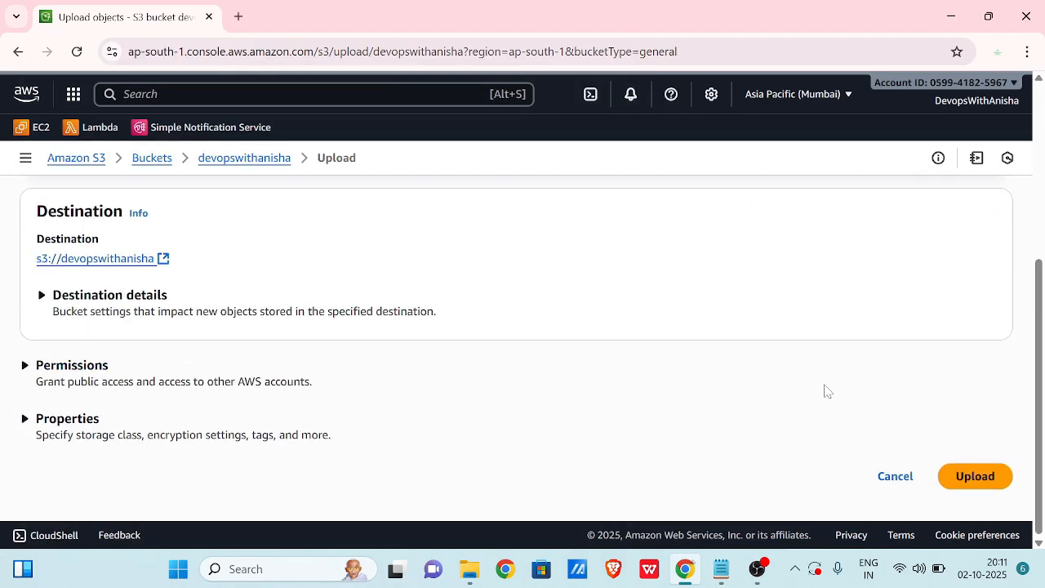
Upload index.html (233.0 B) to the bucket and dismiss the success banner.
{"action": "left_click", "coordinate": [82, 420]}
{"action": "scroll", "coordinate": [141, 422], "scroll_direction": "down", "scroll_amount": 3}
{"action": "scroll", "coordinate": [142, 419], "scroll_direction": "down", "scroll_amount": 10}
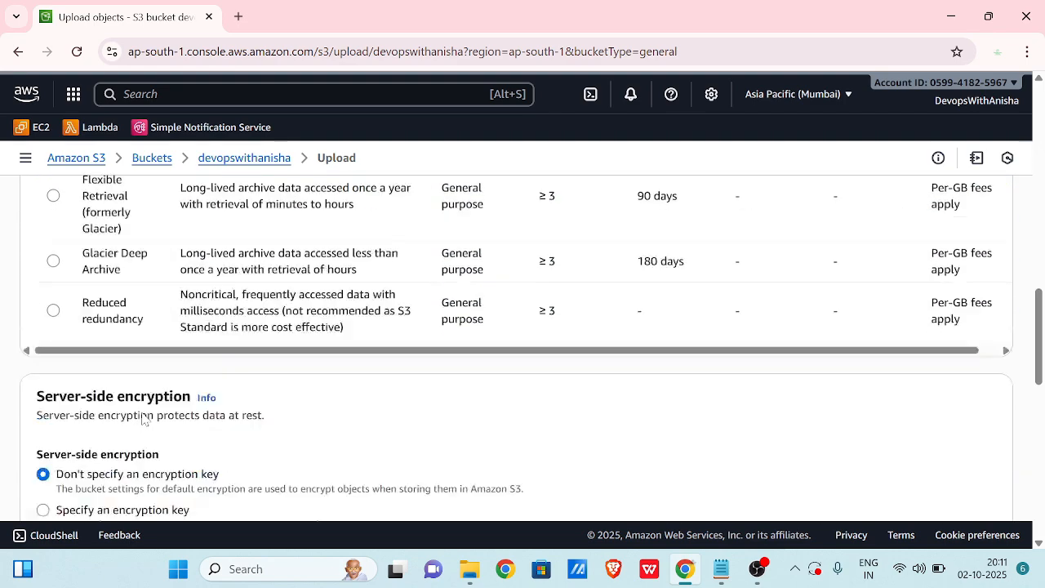
{"action": "scroll", "coordinate": [142, 419], "scroll_direction": "down", "scroll_amount": 5}
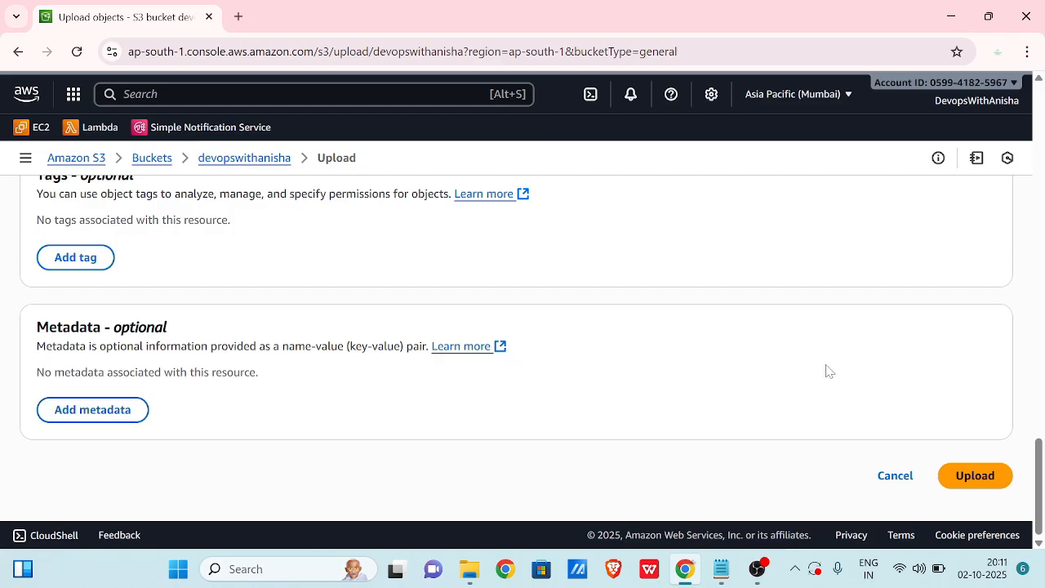
{"action": "left_click", "coordinate": [975, 476]}
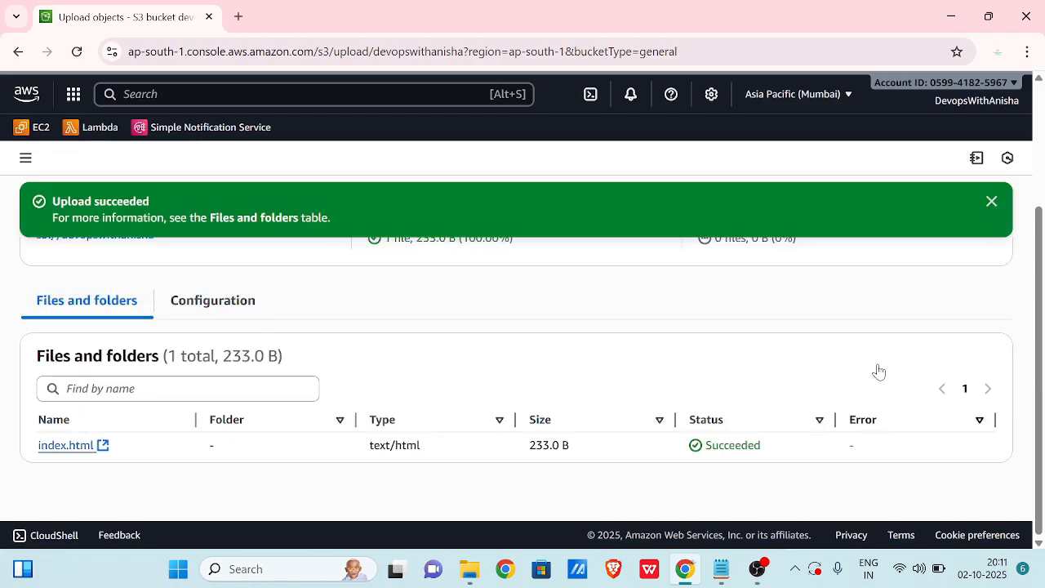
{"action": "left_click", "coordinate": [992, 204]}
{"action": "scroll", "coordinate": [992, 210], "scroll_direction": "up", "scroll_amount": 2}
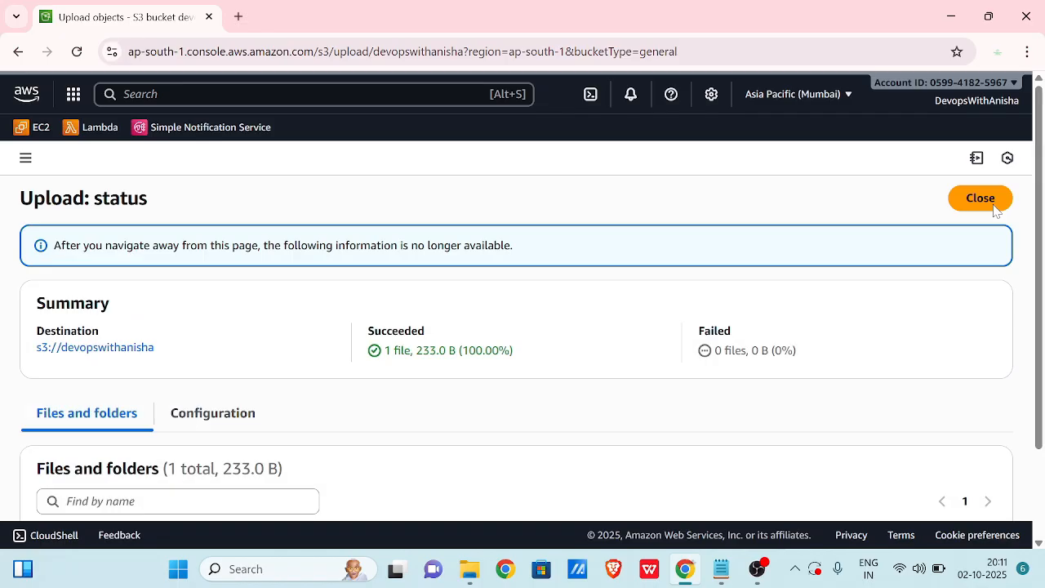
Leave the upload status and scroll the bucket's Properties down to Static website hosting.
{"action": "left_click", "coordinate": [969, 201]}
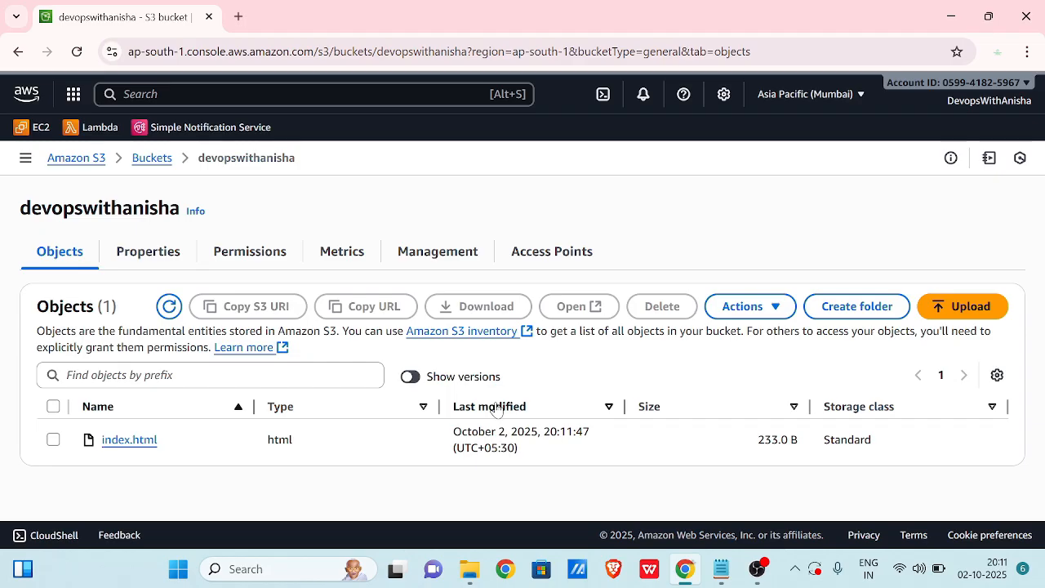
{"action": "left_click", "coordinate": [167, 255]}
{"action": "scroll", "coordinate": [257, 345], "scroll_direction": "down", "scroll_amount": 3}
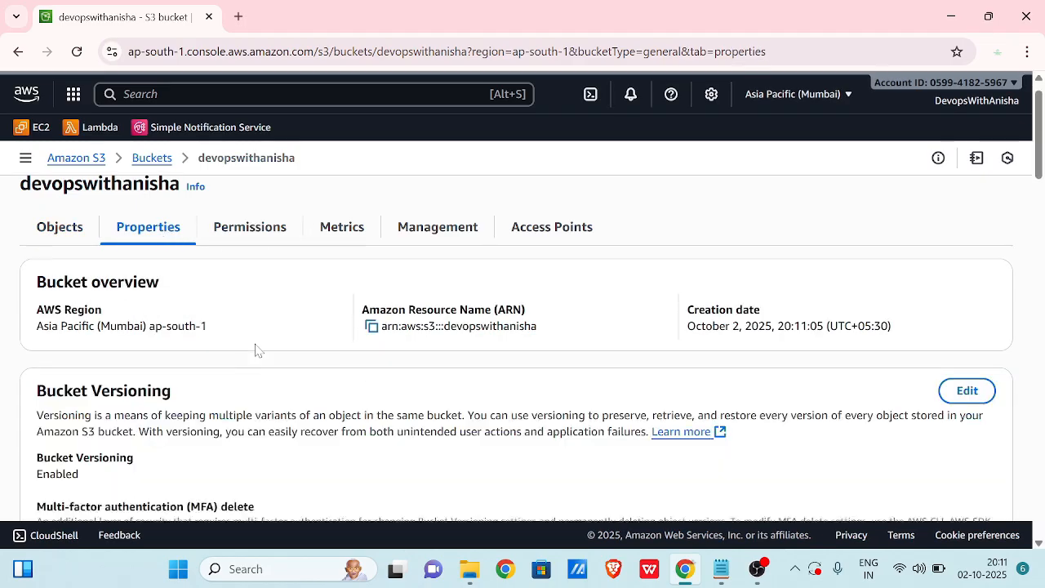
{"action": "scroll", "coordinate": [255, 350], "scroll_direction": "down", "scroll_amount": 15}
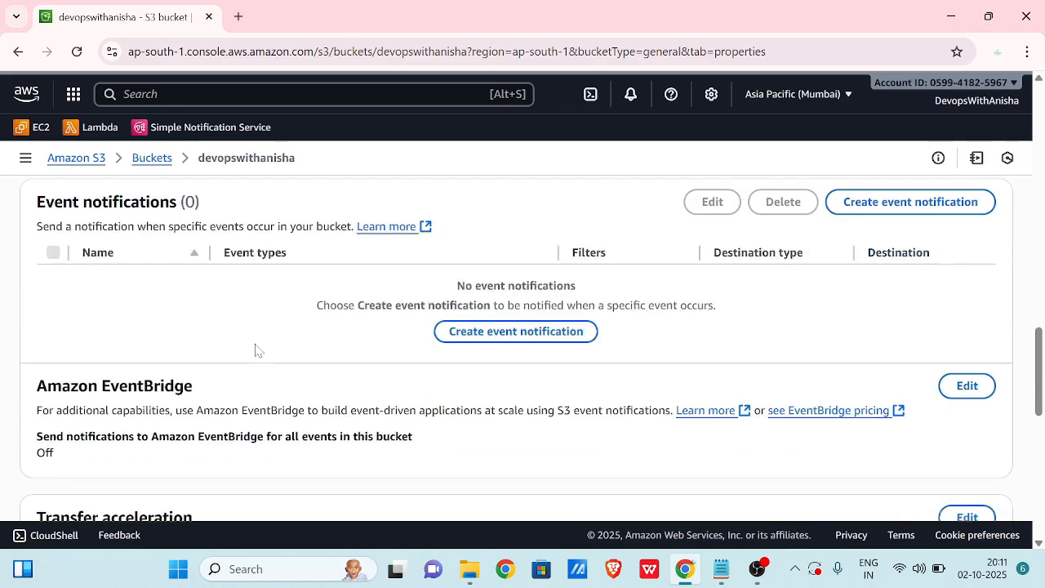
{"action": "scroll", "coordinate": [256, 350], "scroll_direction": "down", "scroll_amount": 5}
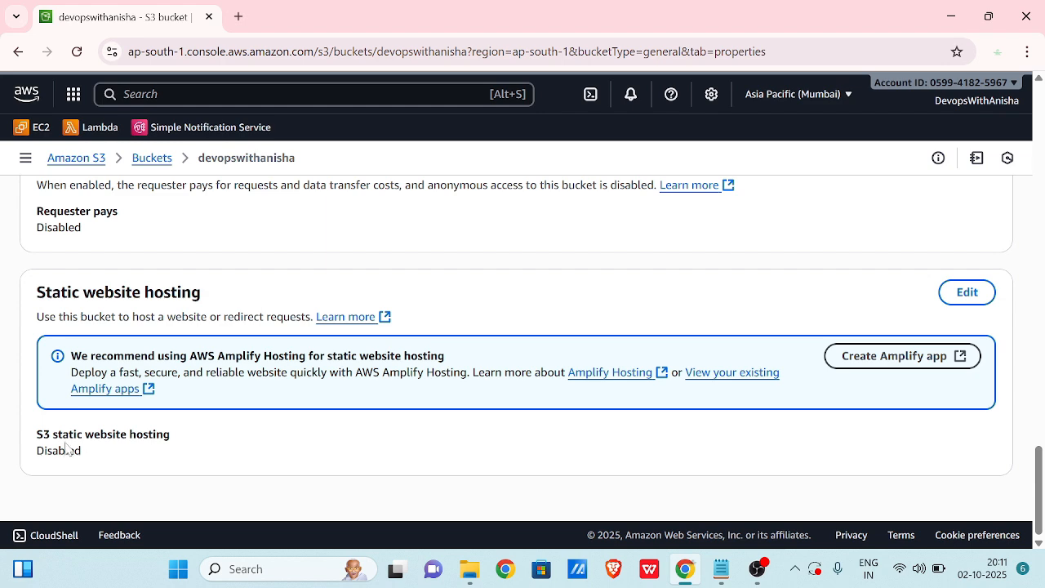
{"action": "left_click_drag", "start_coordinate": [84, 451], "coordinate": [3, 440]}
{"action": "left_click", "coordinate": [193, 460]}
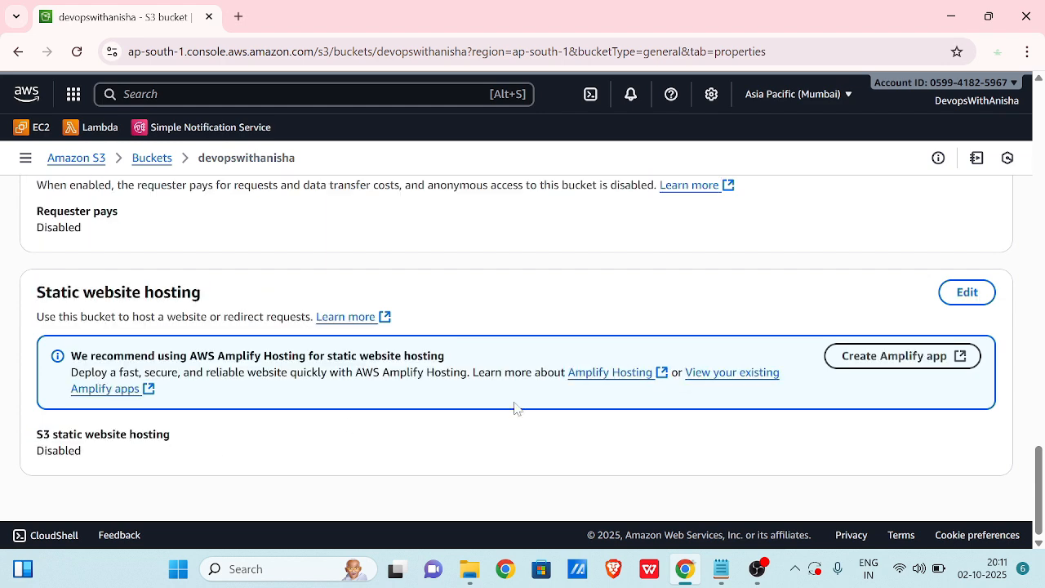
Save the static website hosting setting with Disable still selected.
{"action": "left_click", "coordinate": [968, 294]}
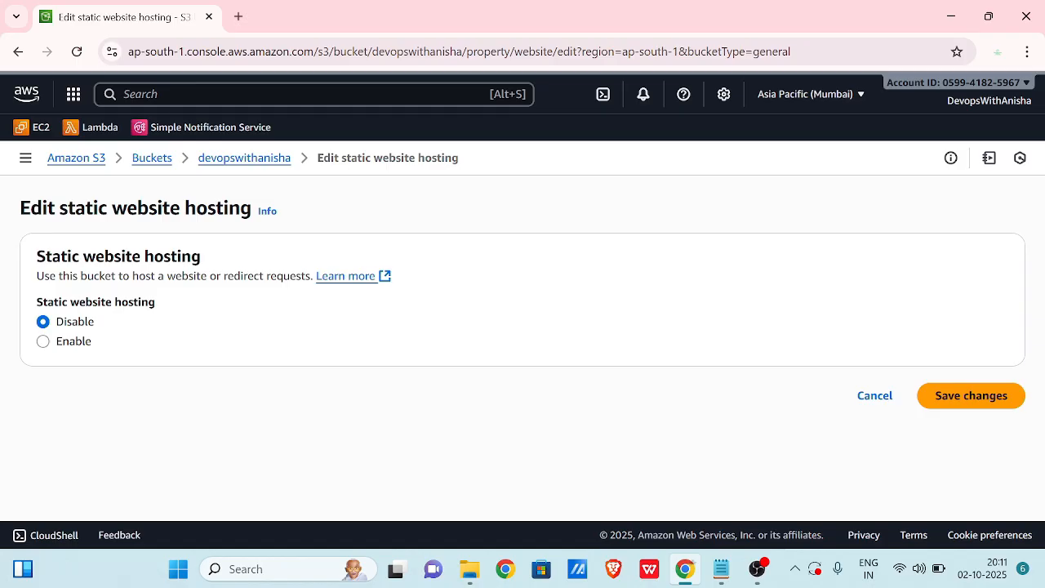
{"action": "left_click_drag", "start_coordinate": [39, 265], "coordinate": [216, 267]}
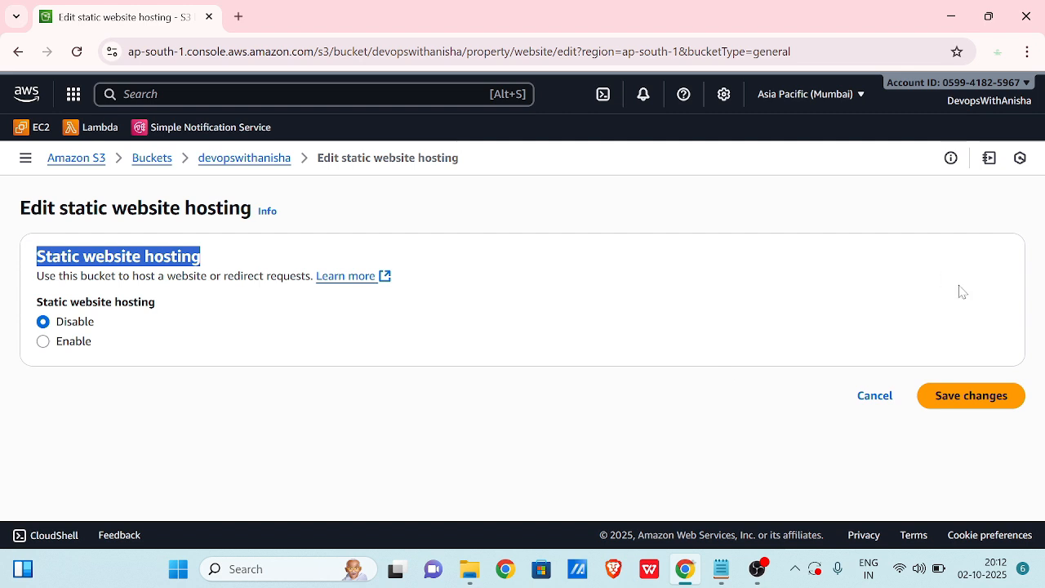
{"action": "left_click", "coordinate": [982, 398]}
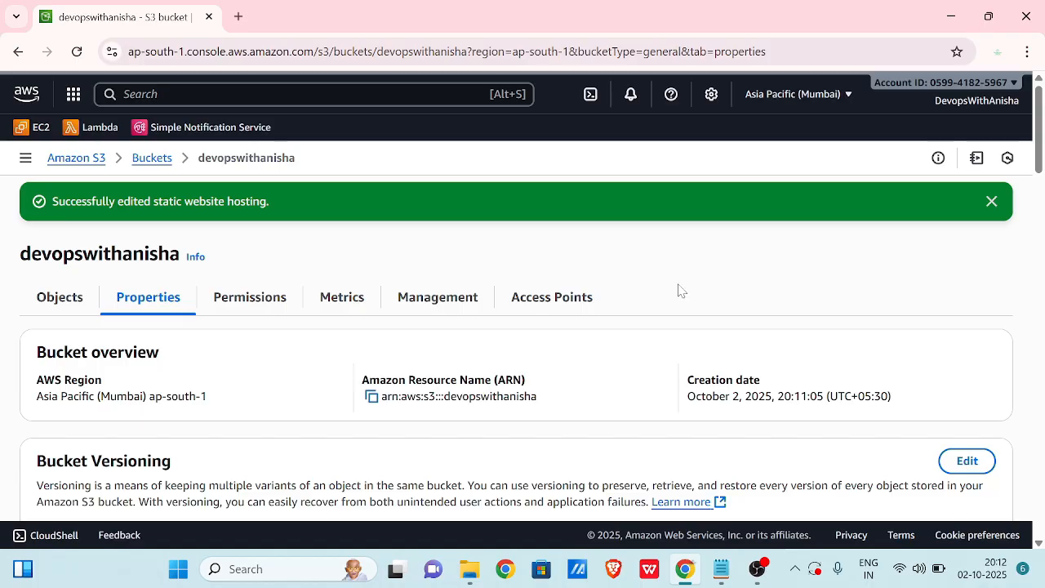
{"action": "scroll", "coordinate": [706, 341], "scroll_direction": "down", "scroll_amount": 10}
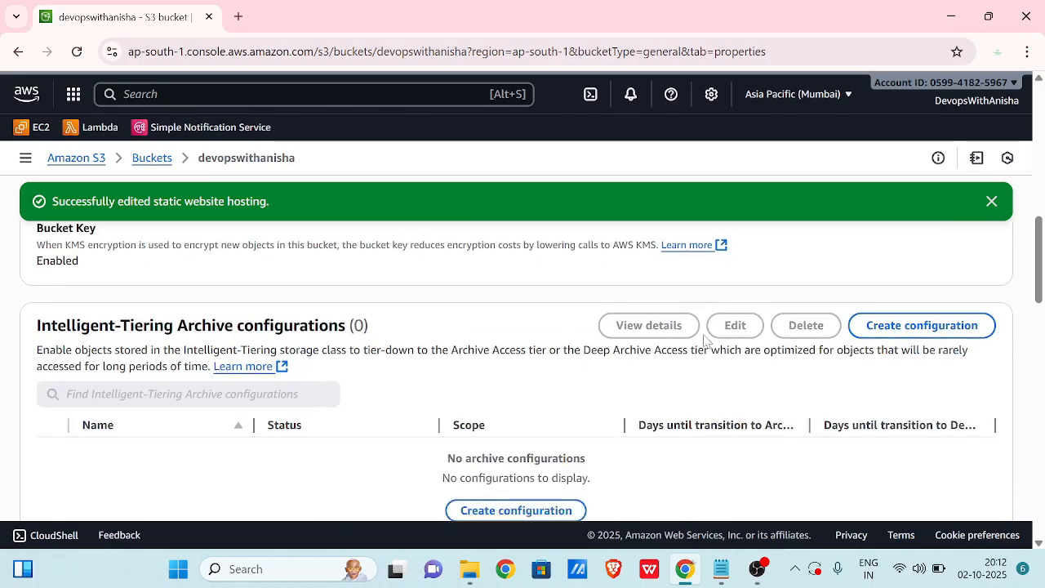
{"action": "scroll", "coordinate": [706, 341], "scroll_direction": "down", "scroll_amount": 2}
{"action": "scroll", "coordinate": [707, 341], "scroll_direction": "up", "scroll_amount": 6}
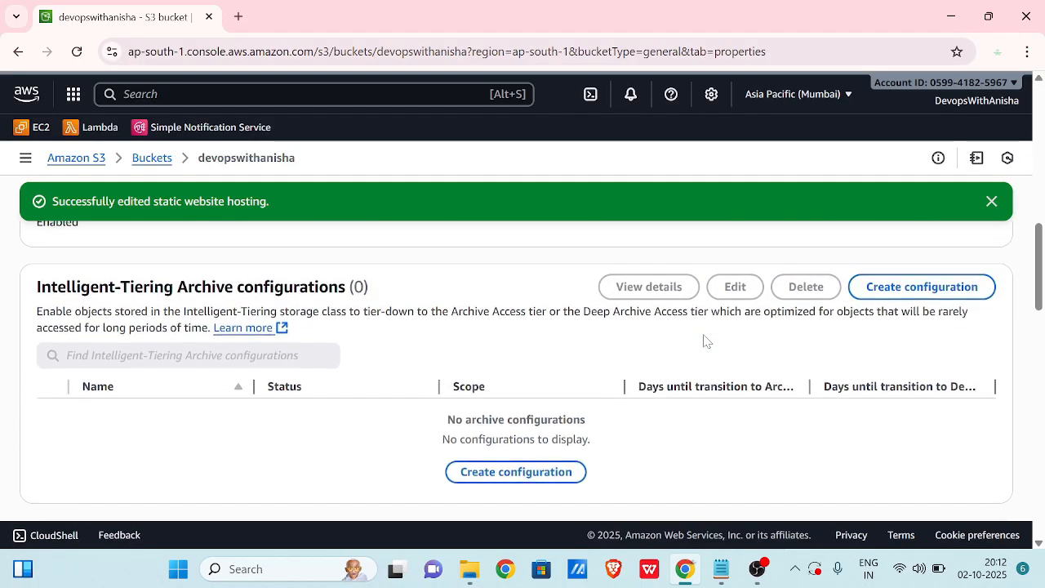
{"action": "scroll", "coordinate": [444, 387], "scroll_direction": "down", "scroll_amount": 5}
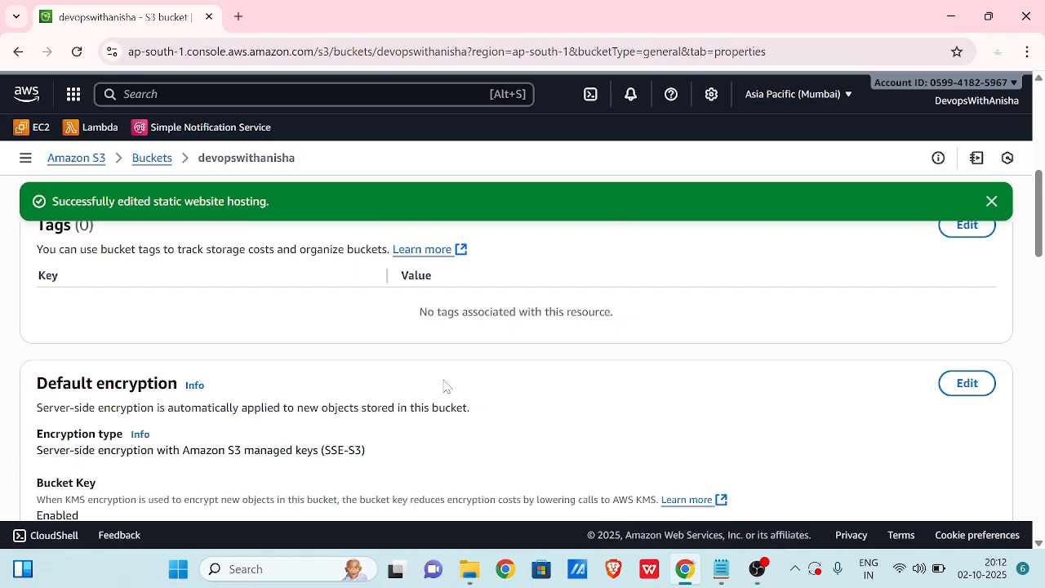
{"action": "scroll", "coordinate": [443, 387], "scroll_direction": "down", "scroll_amount": 3}
{"action": "scroll", "coordinate": [443, 387], "scroll_direction": "up", "scroll_amount": 2}
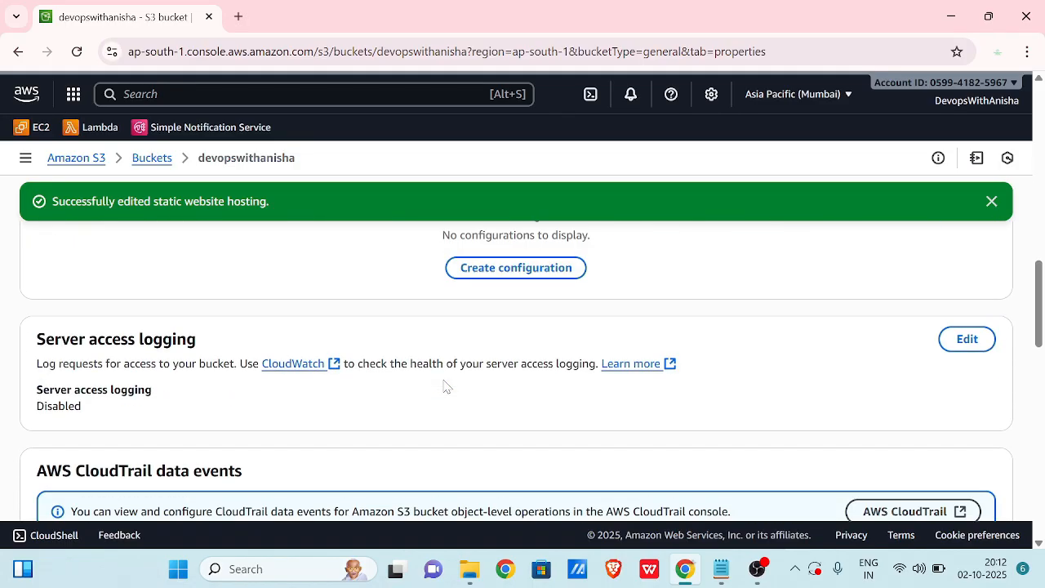
{"action": "scroll", "coordinate": [443, 387], "scroll_direction": "down", "scroll_amount": 4}
{"action": "scroll", "coordinate": [444, 385], "scroll_direction": "down", "scroll_amount": 6}
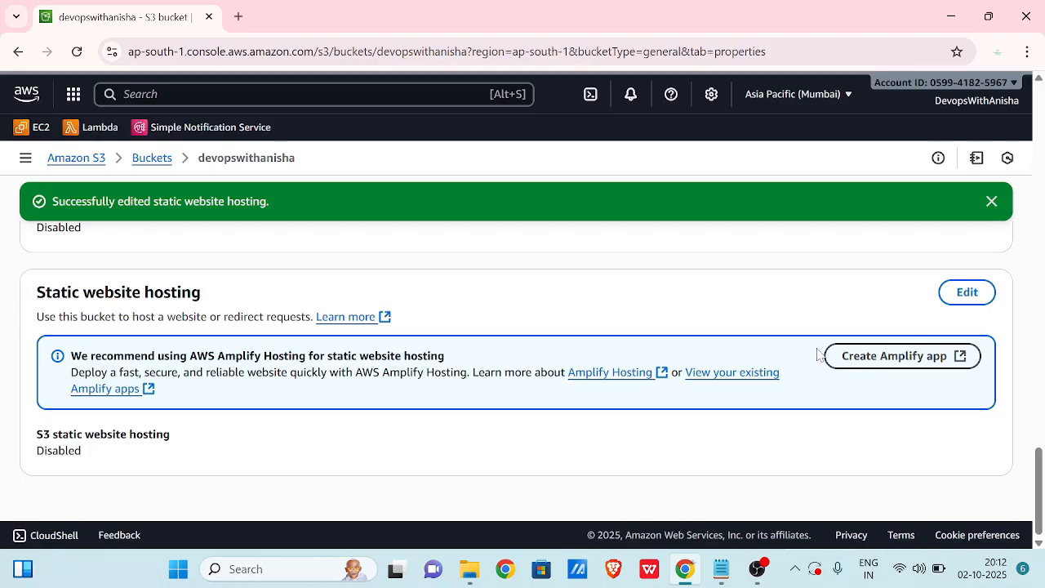
{"action": "scroll", "coordinate": [819, 354], "scroll_direction": "up", "scroll_amount": 2}
{"action": "scroll", "coordinate": [819, 355], "scroll_direction": "up", "scroll_amount": 10}
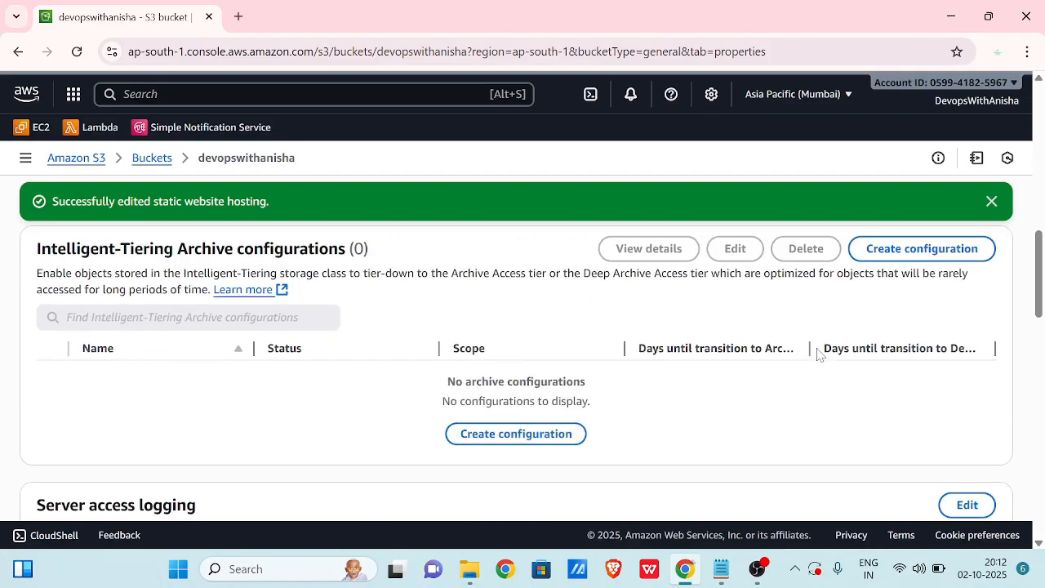
{"action": "scroll", "coordinate": [817, 348], "scroll_direction": "up", "scroll_amount": 6}
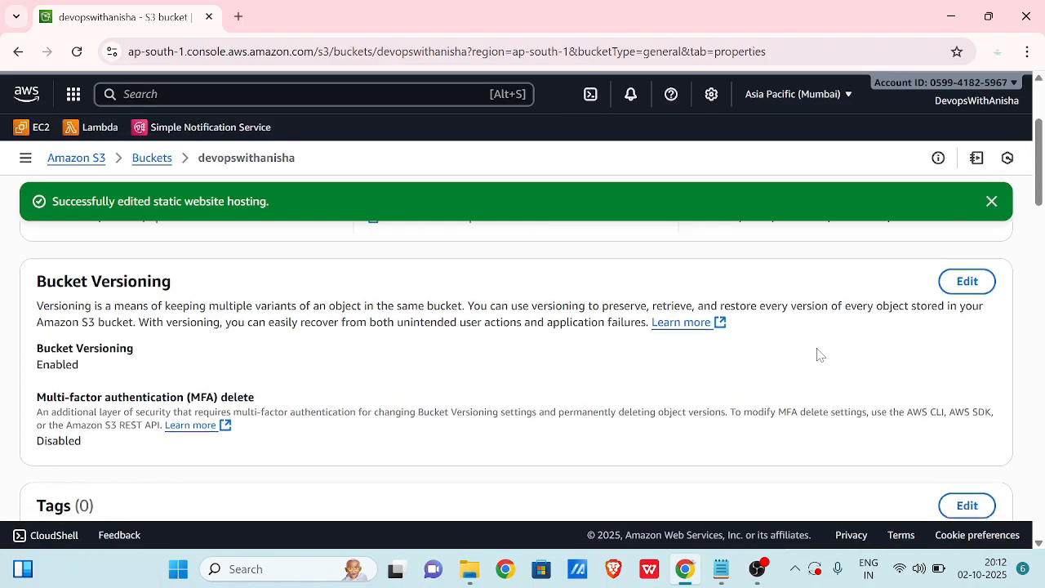
Search the console for 'cloudfront' and bring up CloudFront in a new tab.
{"action": "left_click", "coordinate": [236, 94]}
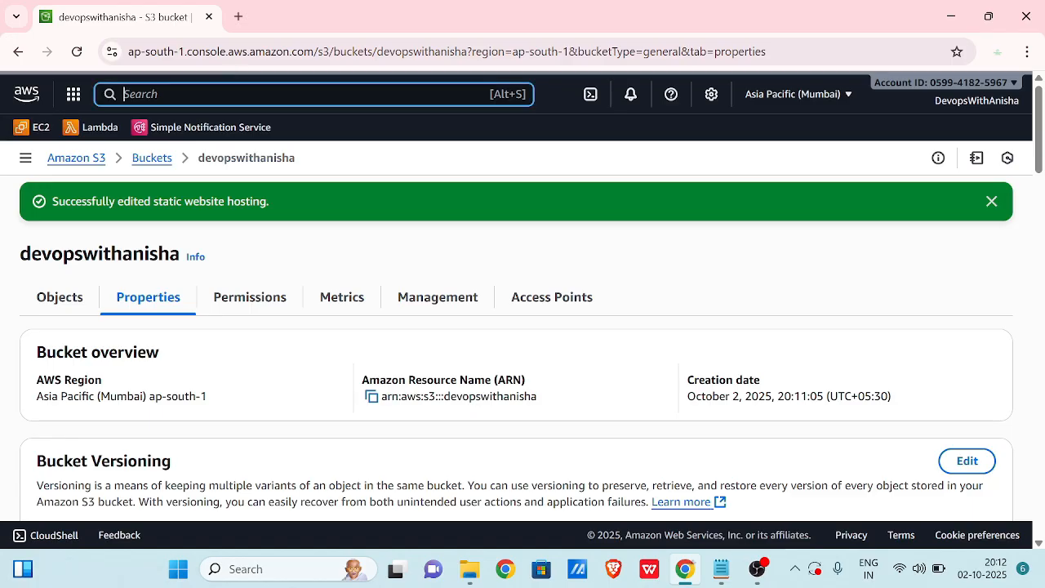
{"action": "type", "text": "cl"}
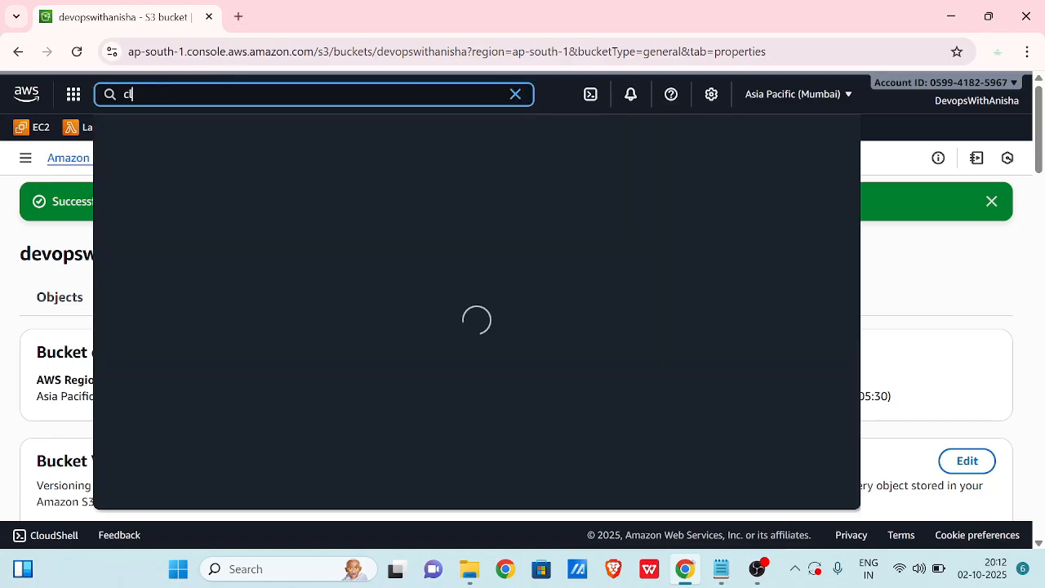
{"action": "type", "text": "oudfront"}
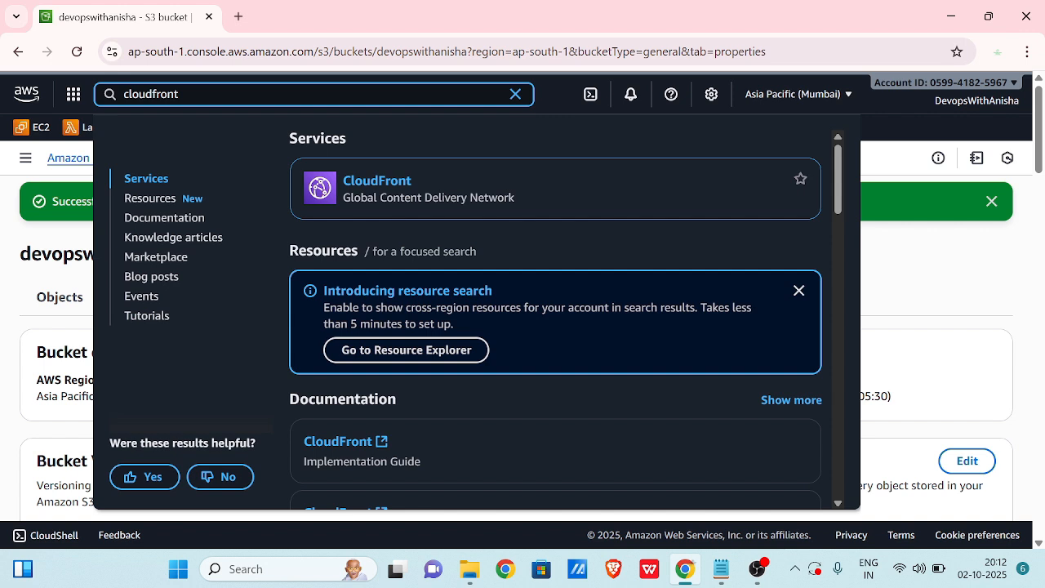
{"action": "left_click", "coordinate": [361, 181], "text": "ctrl"}
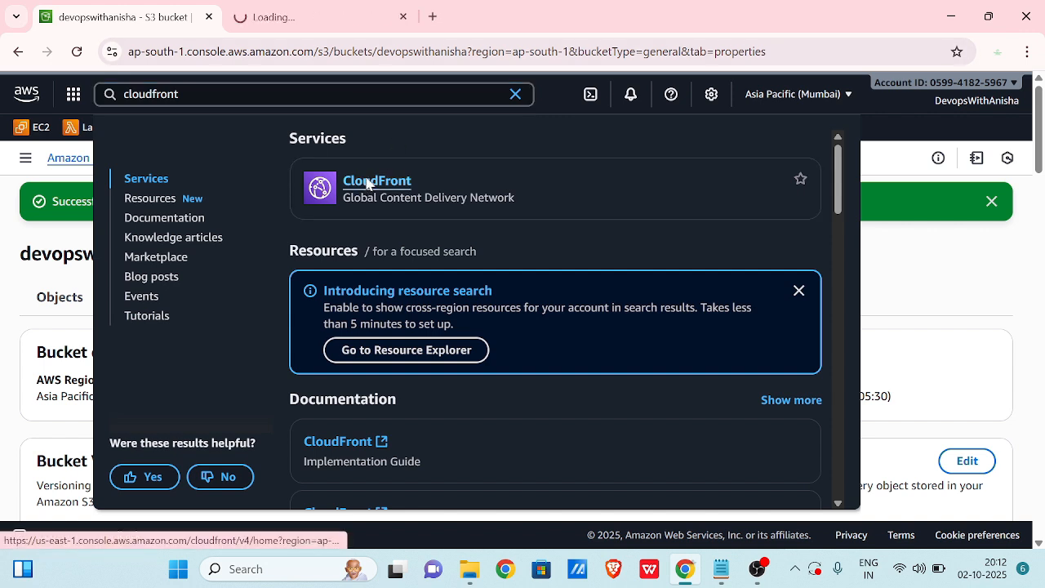
{"action": "left_click", "coordinate": [880, 261]}
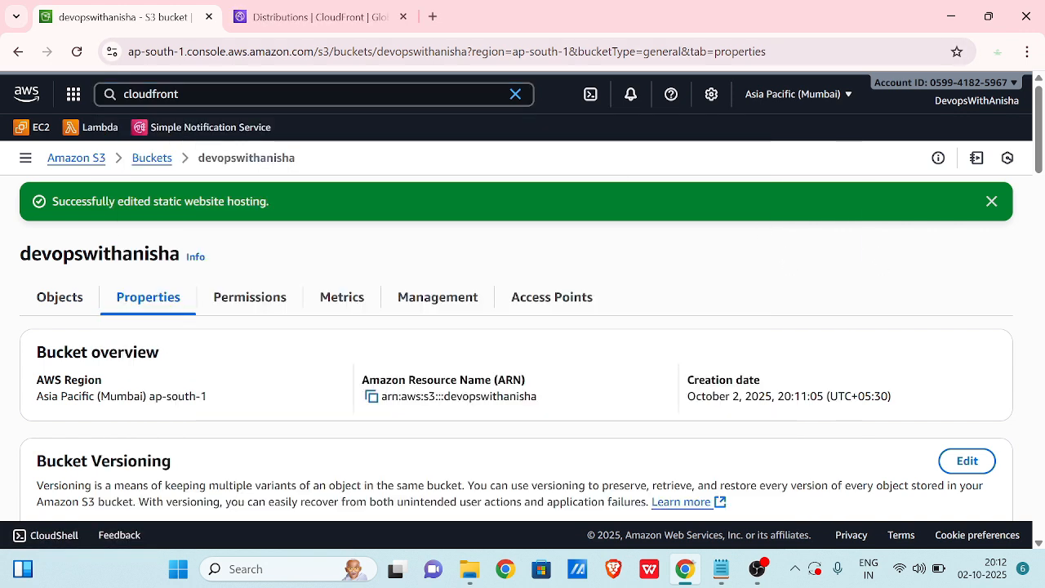
{"action": "left_click", "coordinate": [371, 23]}
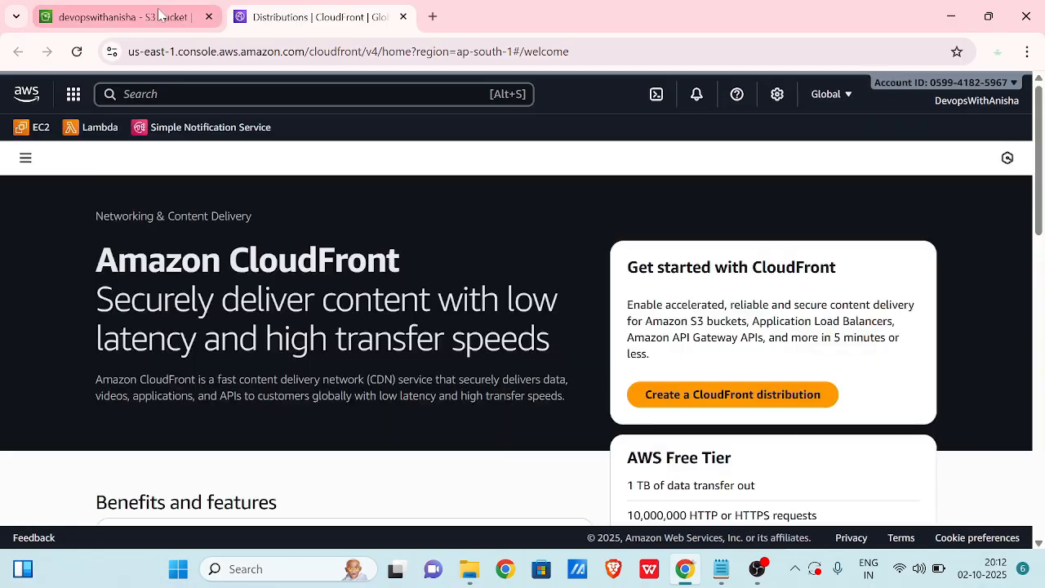
Return to the S3 bucket and confirm Block all public access is on under Permissions.
{"action": "left_click", "coordinate": [162, 15]}
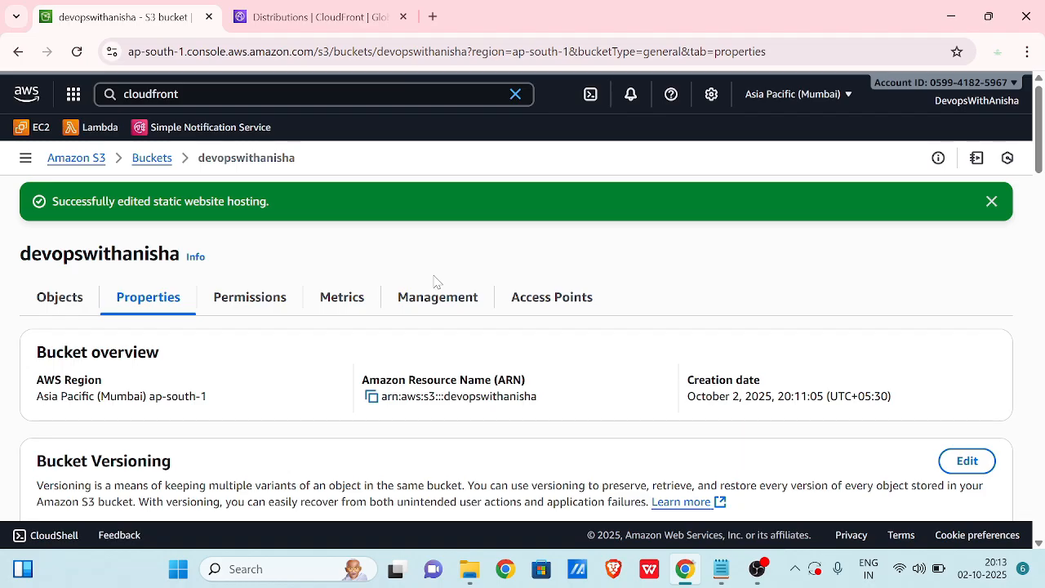
{"action": "scroll", "coordinate": [249, 433], "scroll_direction": "down", "scroll_amount": 2}
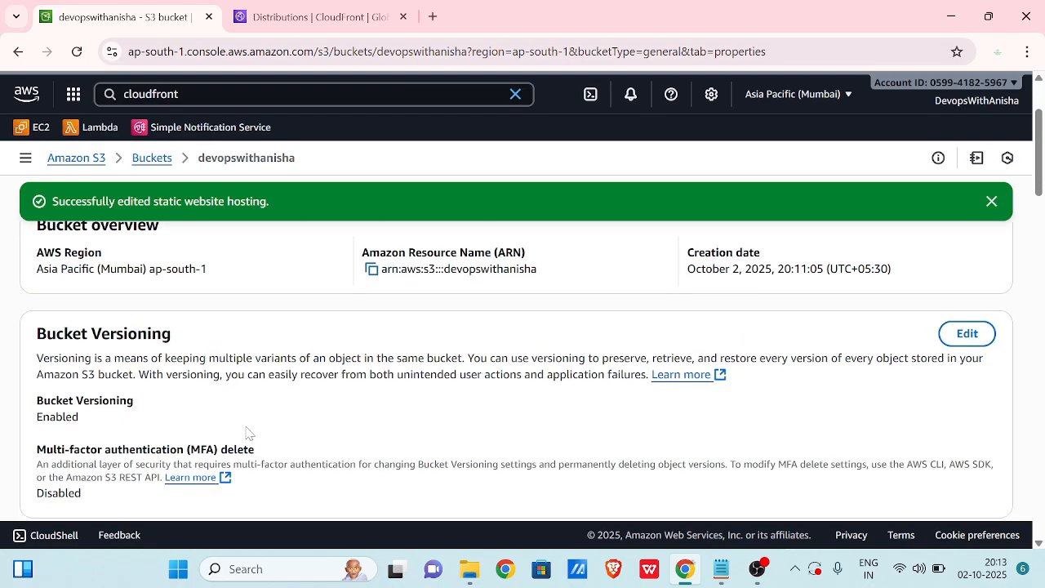
{"action": "scroll", "coordinate": [249, 433], "scroll_direction": "down", "scroll_amount": 20}
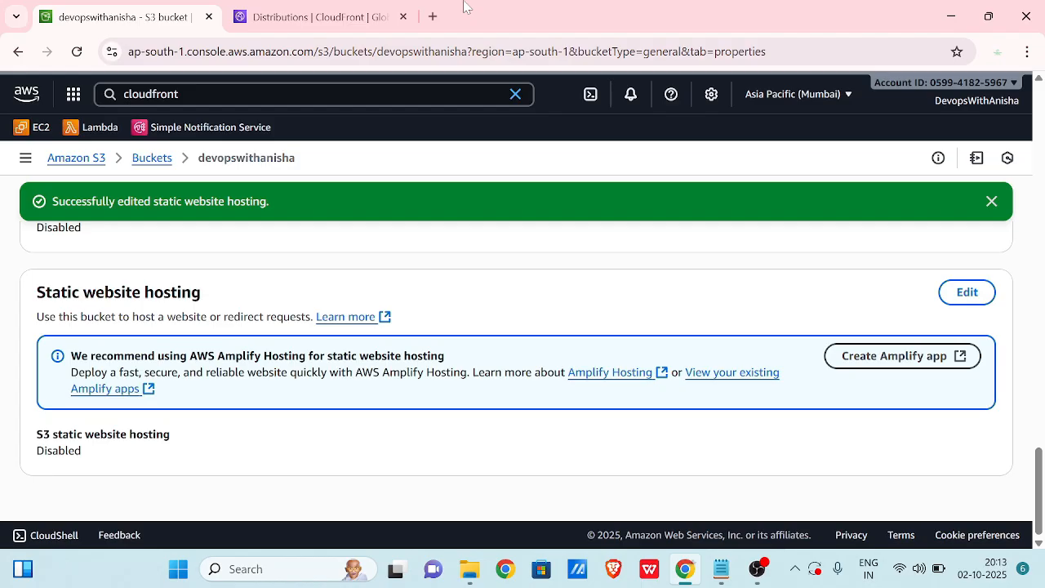
{"action": "scroll", "coordinate": [327, 272], "scroll_direction": "up", "scroll_amount": 15}
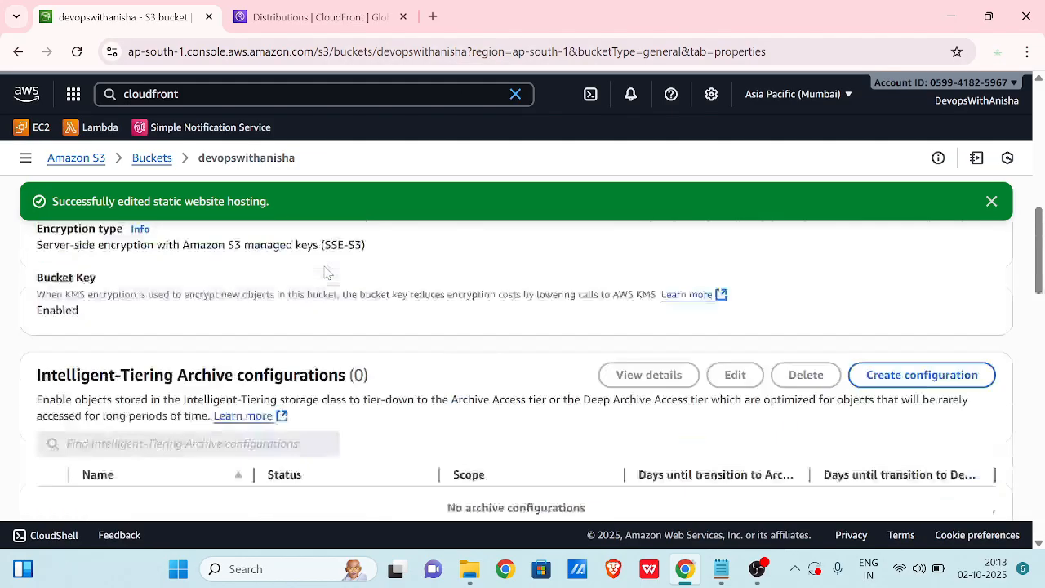
{"action": "scroll", "coordinate": [203, 299], "scroll_direction": "up", "scroll_amount": 2}
{"action": "left_click", "coordinate": [236, 309]}
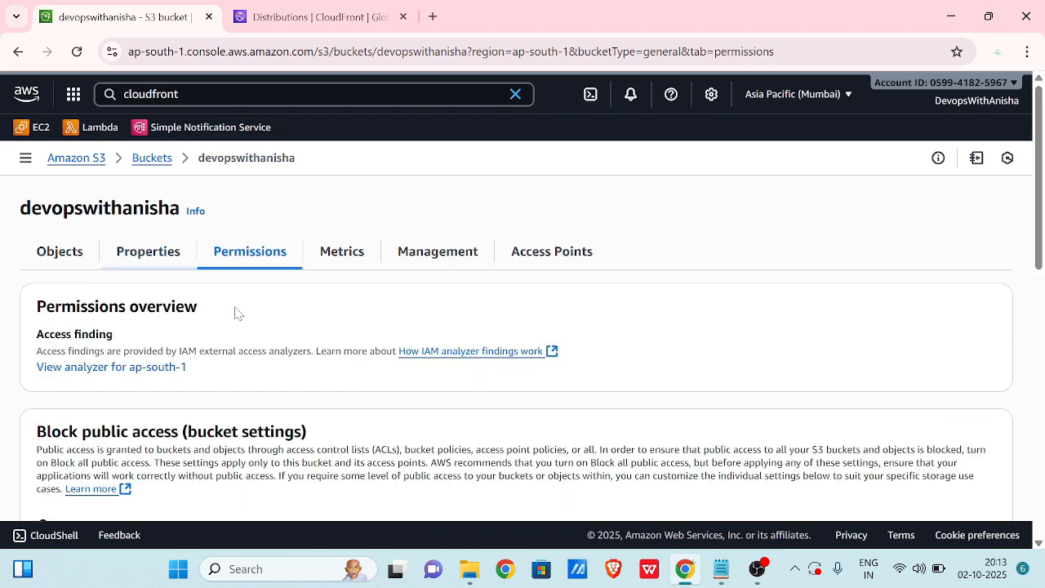
{"action": "scroll", "coordinate": [249, 397], "scroll_direction": "down", "scroll_amount": 2}
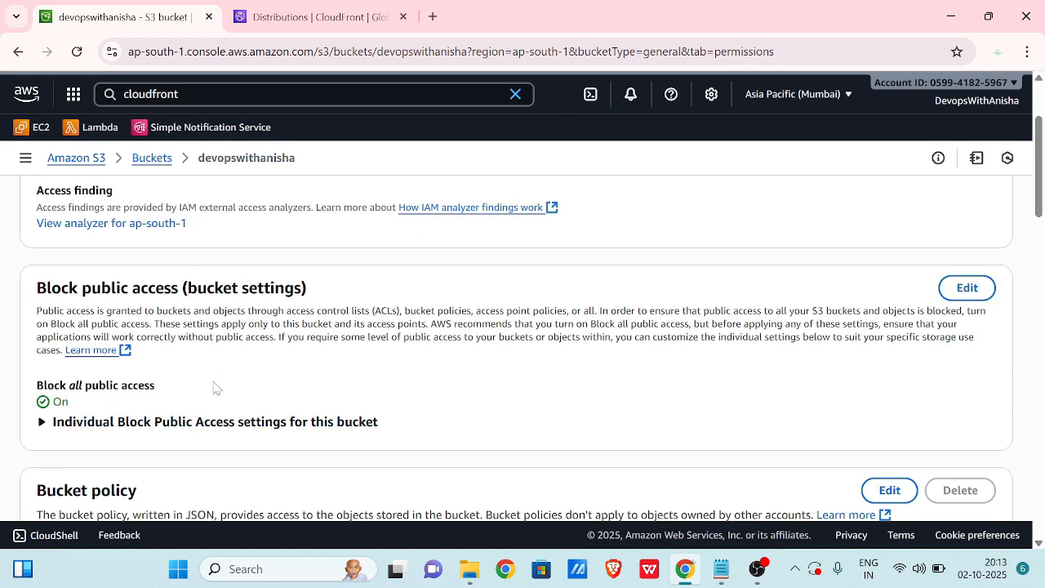
{"action": "scroll", "coordinate": [332, 420], "scroll_direction": "up", "scroll_amount": 2}
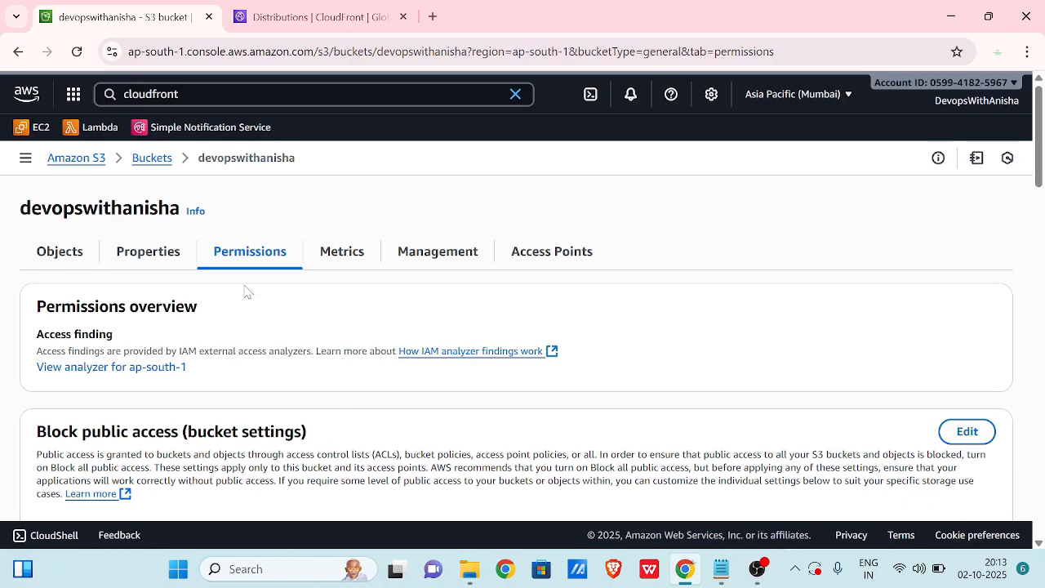
{"action": "mouse_move", "coordinate": [316, 22]}
Start a distribution named 'devopswithanisha' as a Single website or app.
{"action": "left_click", "coordinate": [347, 27]}
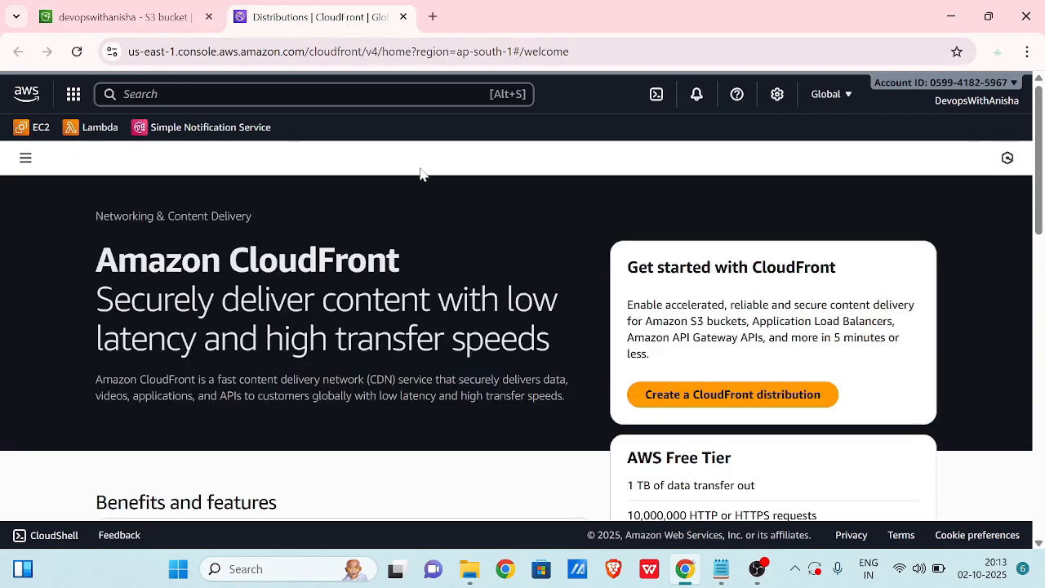
{"action": "scroll", "coordinate": [460, 275], "scroll_direction": "down", "scroll_amount": 1}
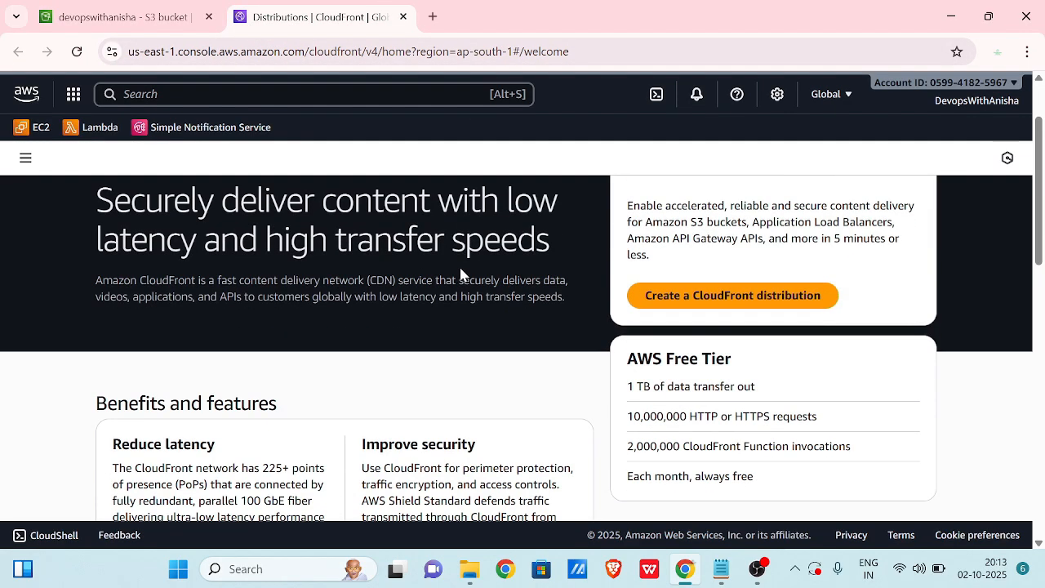
{"action": "left_click", "coordinate": [719, 297]}
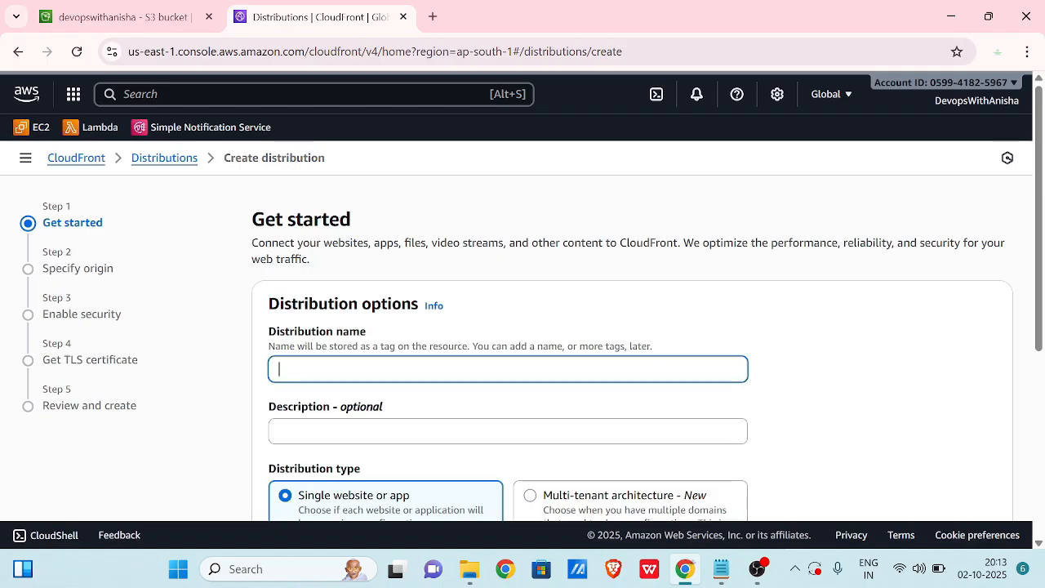
{"action": "left_click", "coordinate": [365, 369]}
{"action": "left_click", "coordinate": [389, 413]}
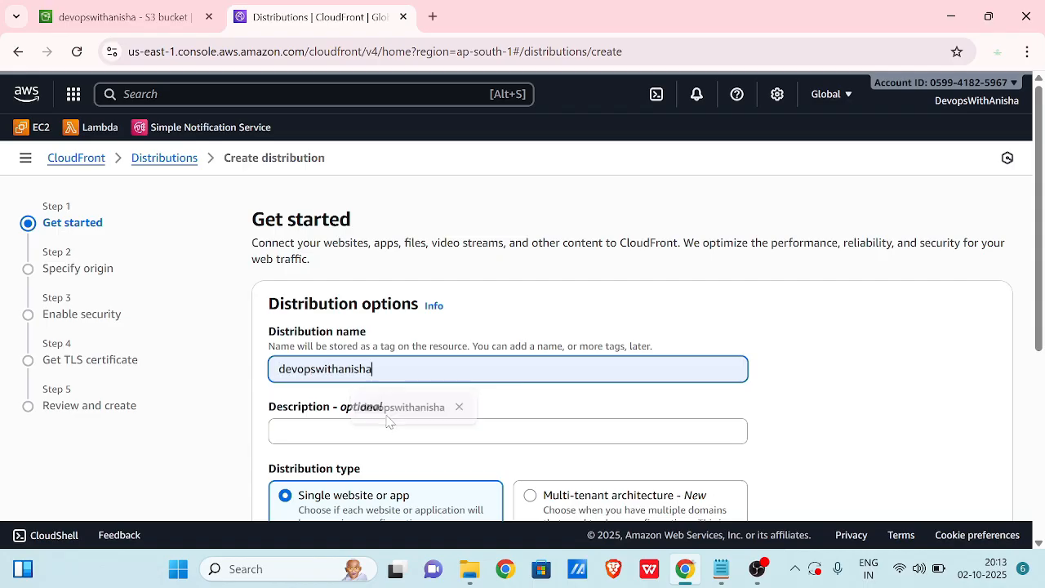
{"action": "scroll", "coordinate": [457, 366], "scroll_direction": "down", "scroll_amount": 3}
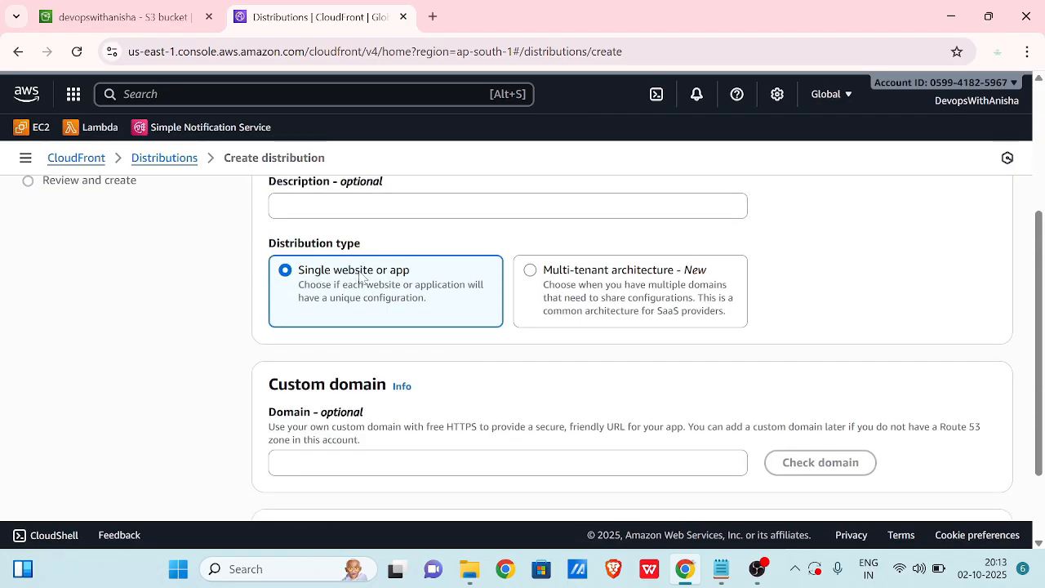
{"action": "scroll", "coordinate": [414, 301], "scroll_direction": "down", "scroll_amount": 1}
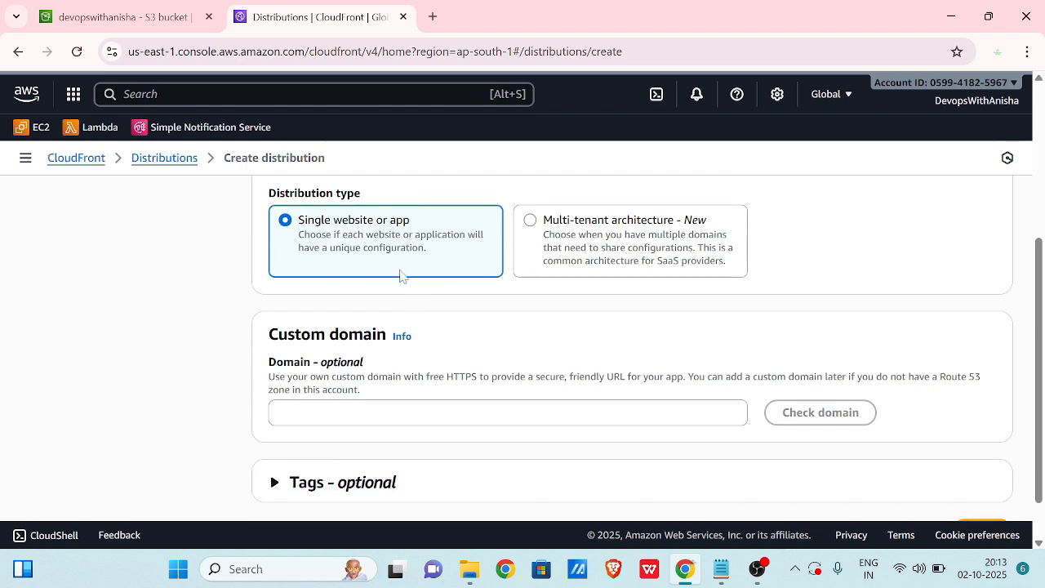
{"action": "scroll", "coordinate": [406, 364], "scroll_direction": "down", "scroll_amount": 1}
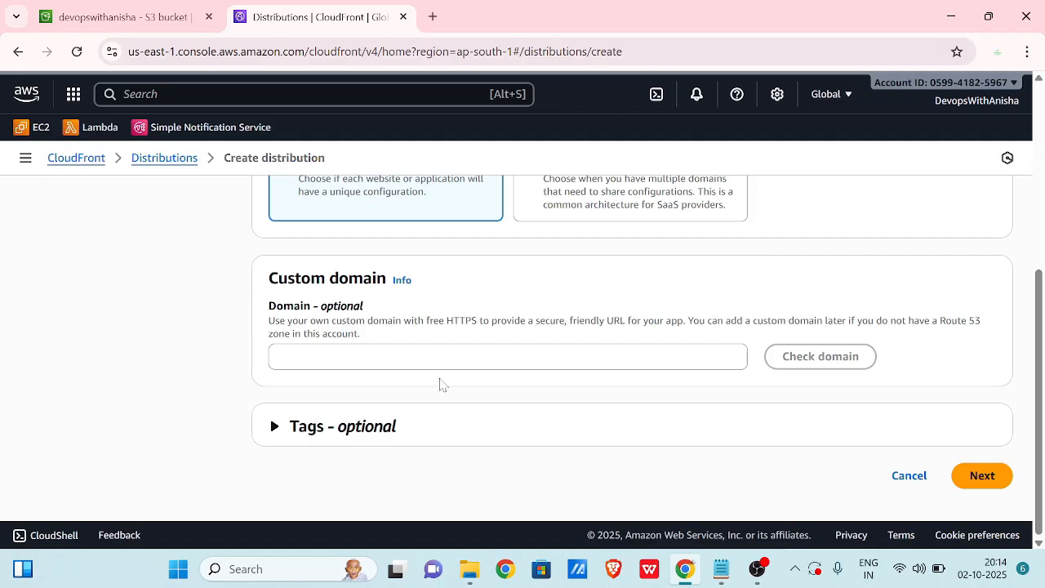
Choose the devopswithanisha bucket as the distribution's S3 origin.
{"action": "left_click", "coordinate": [977, 480]}
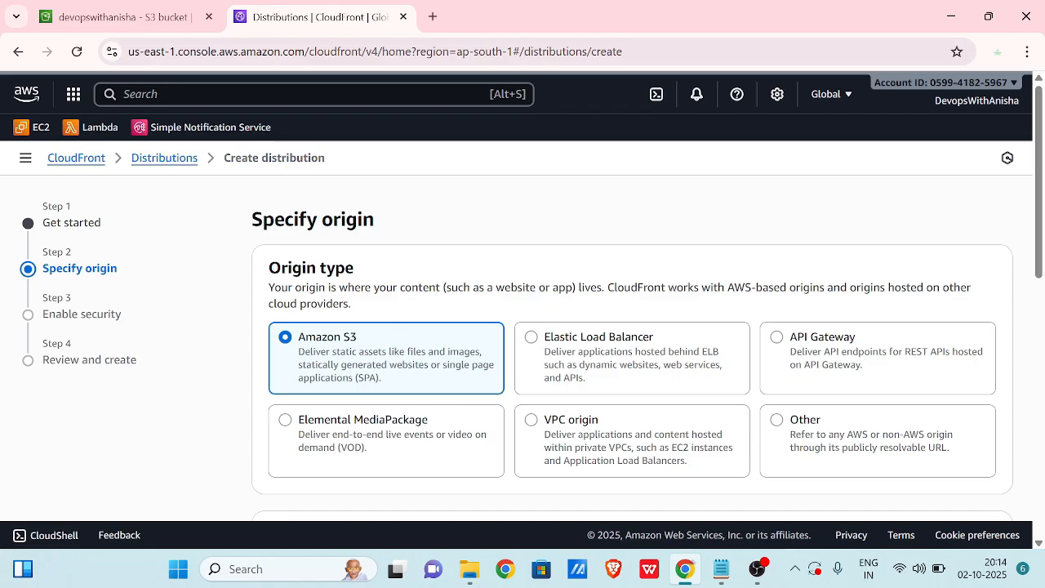
{"action": "scroll", "coordinate": [403, 315], "scroll_direction": "down", "scroll_amount": 1}
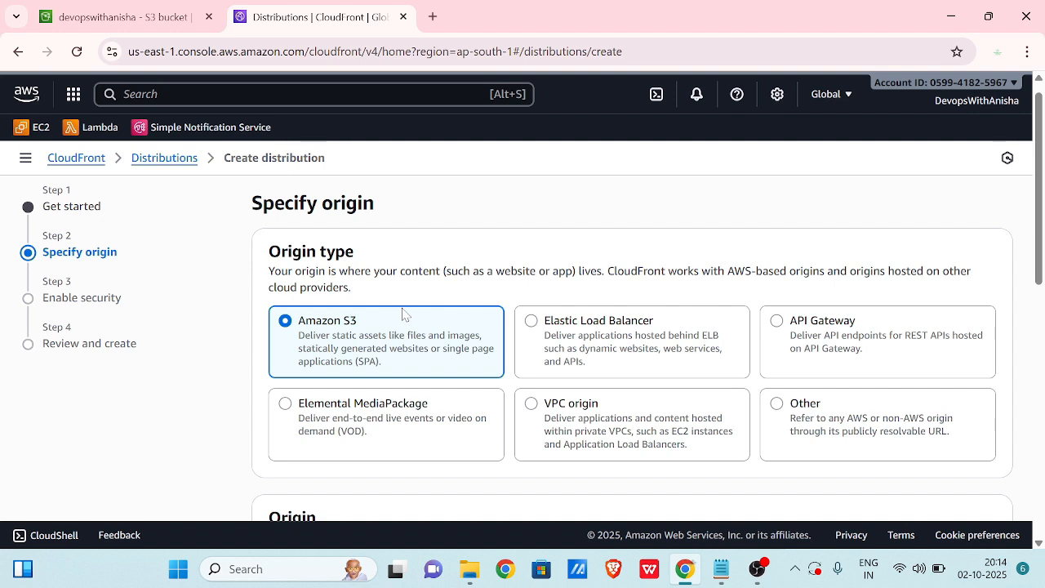
{"action": "scroll", "coordinate": [356, 326], "scroll_direction": "down", "scroll_amount": 2}
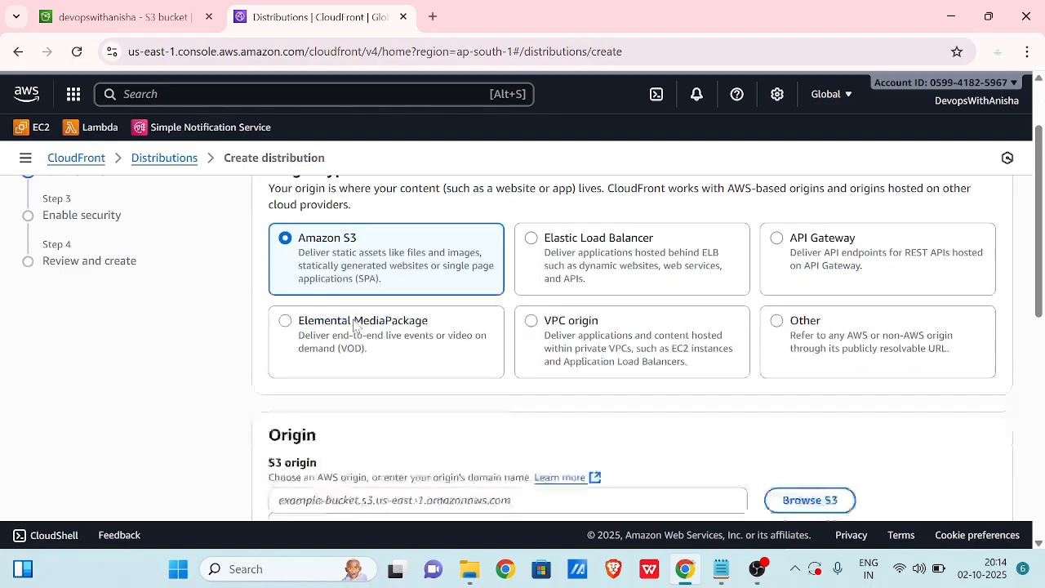
{"action": "left_click", "coordinate": [351, 384]}
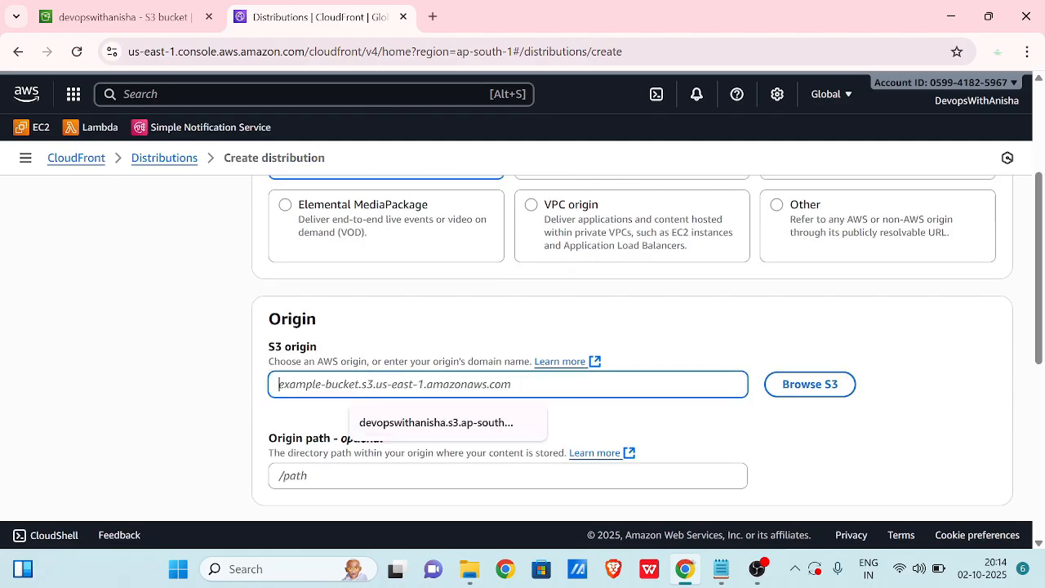
{"action": "left_click", "coordinate": [808, 385]}
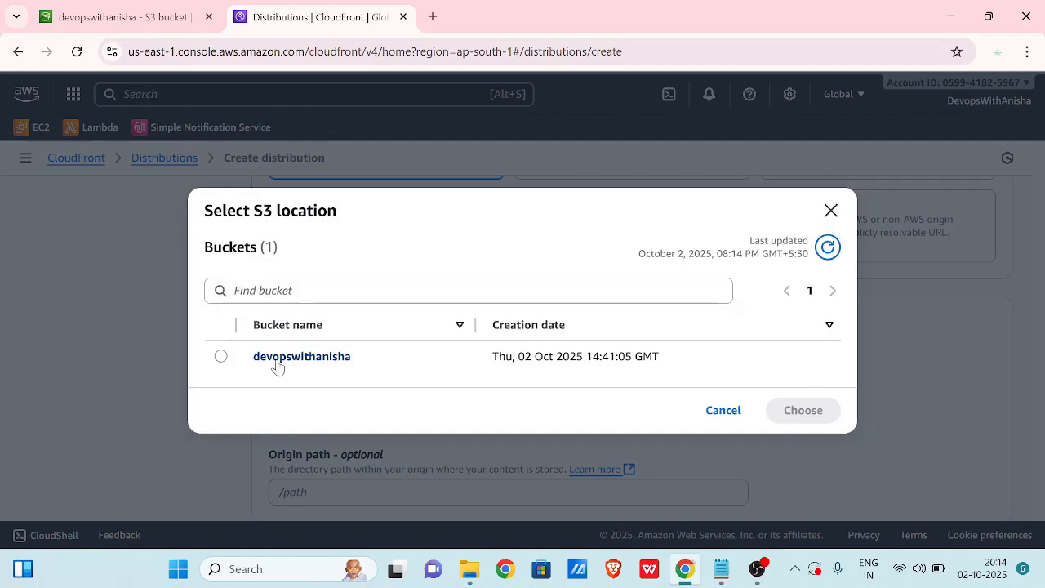
{"action": "left_click", "coordinate": [221, 356]}
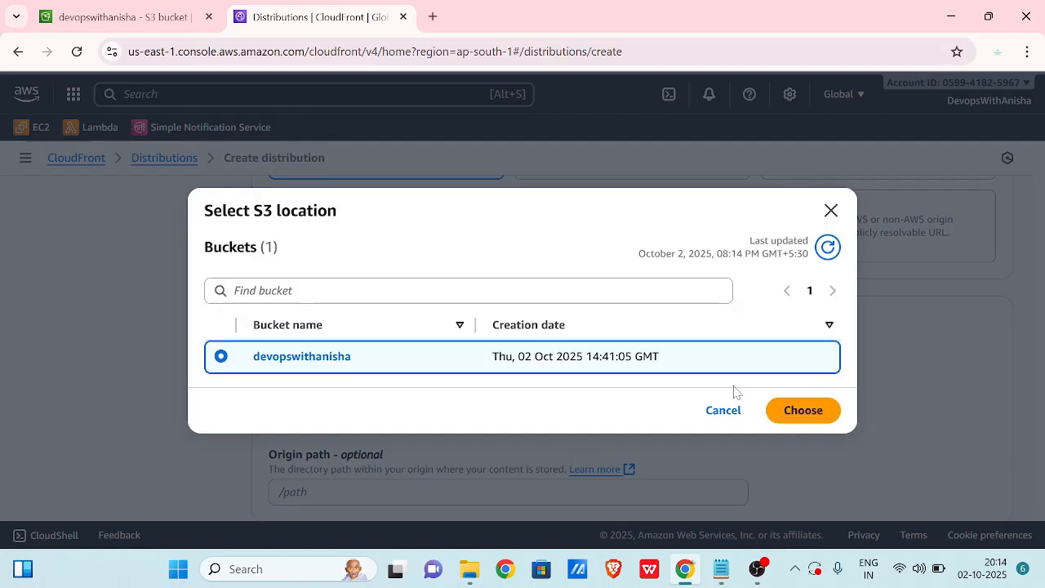
{"action": "left_click", "coordinate": [786, 409]}
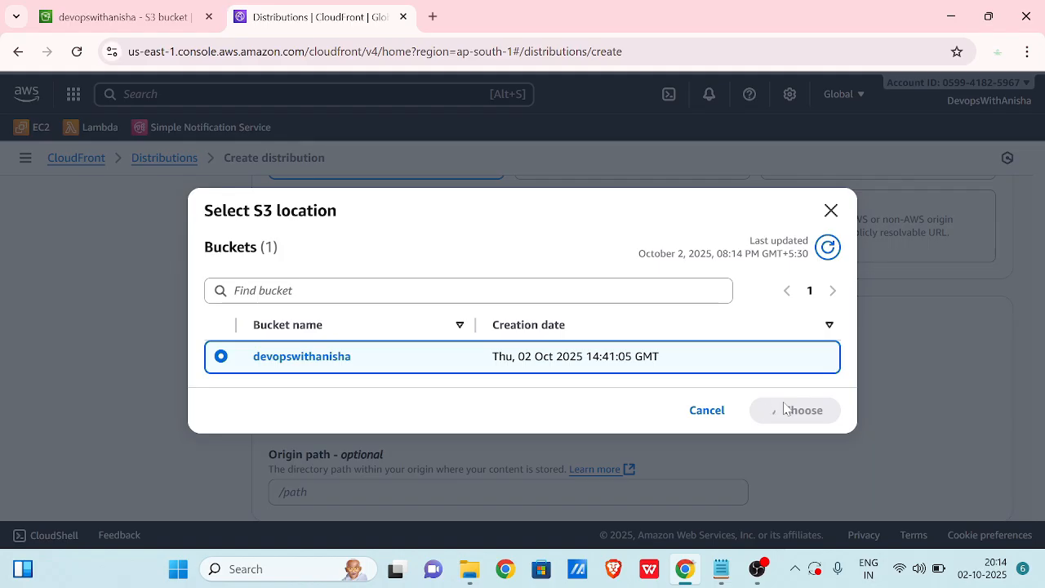
Keep private bucket access and the recommended origin and cache settings unchanged.
{"action": "scroll", "coordinate": [683, 429], "scroll_direction": "down", "scroll_amount": 1}
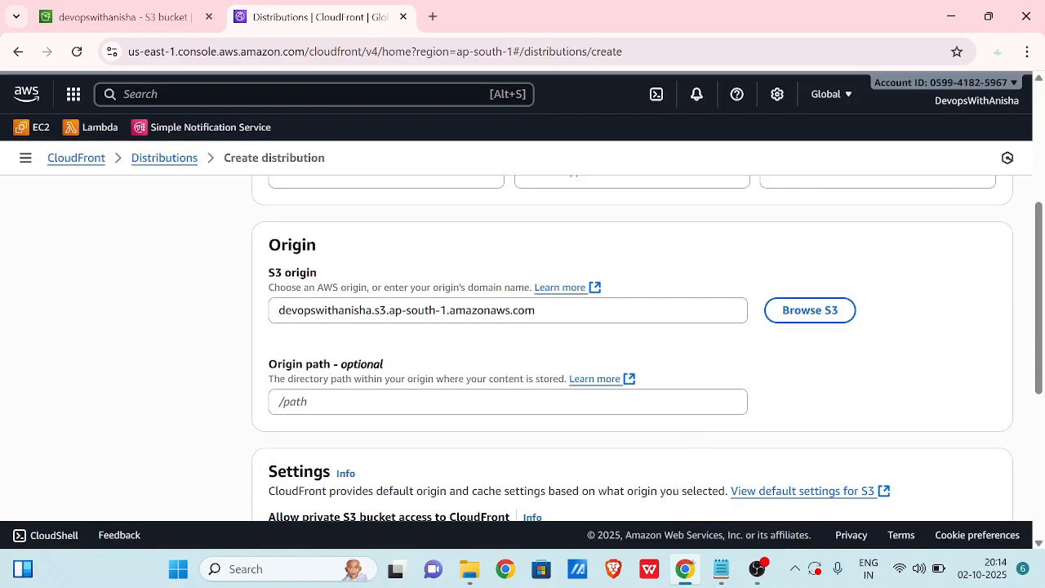
{"action": "left_click_drag", "start_coordinate": [279, 310], "coordinate": [435, 353]}
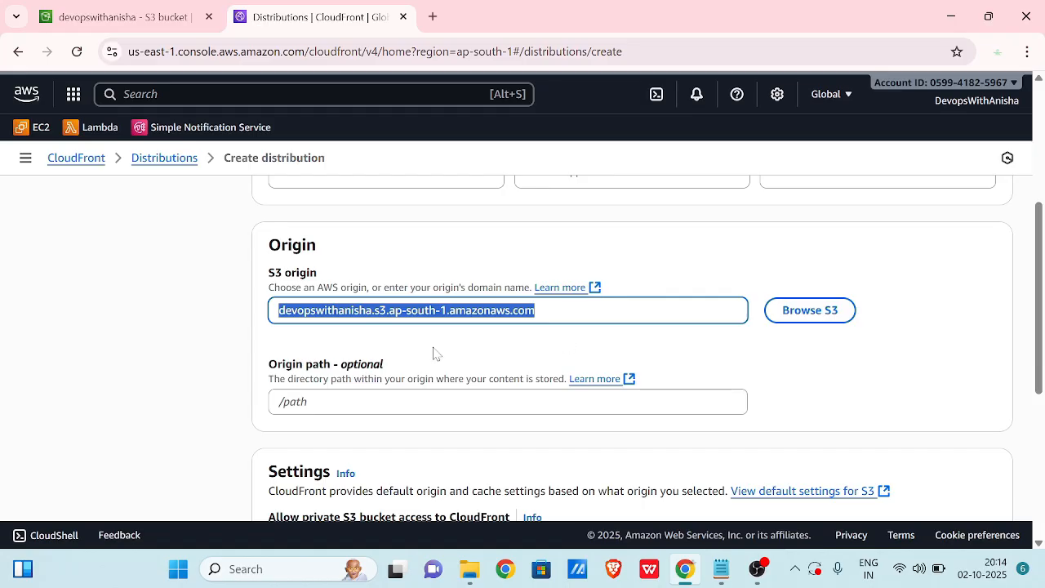
{"action": "left_click", "coordinate": [339, 338]}
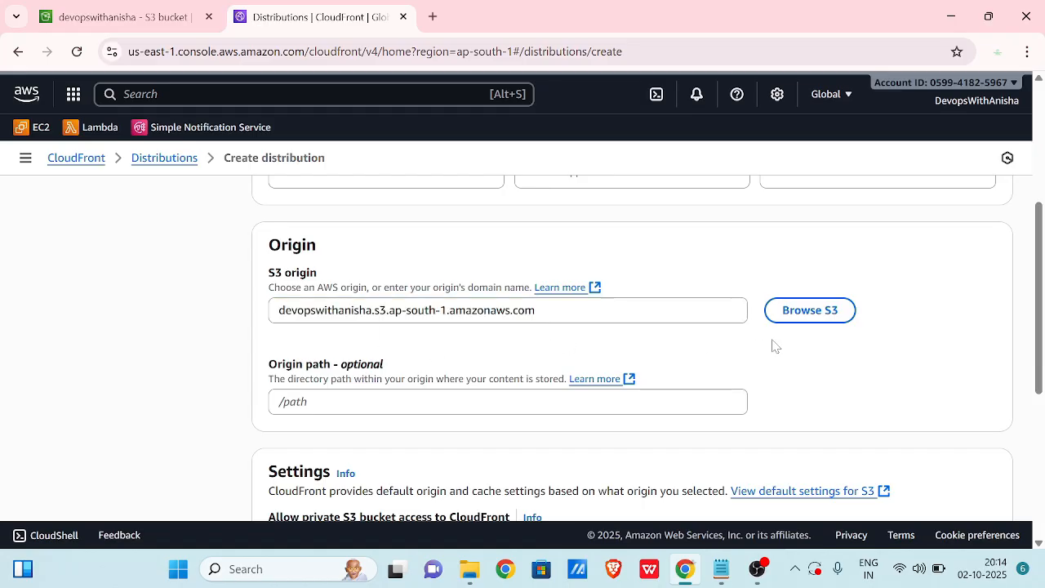
{"action": "left_click", "coordinate": [792, 312]}
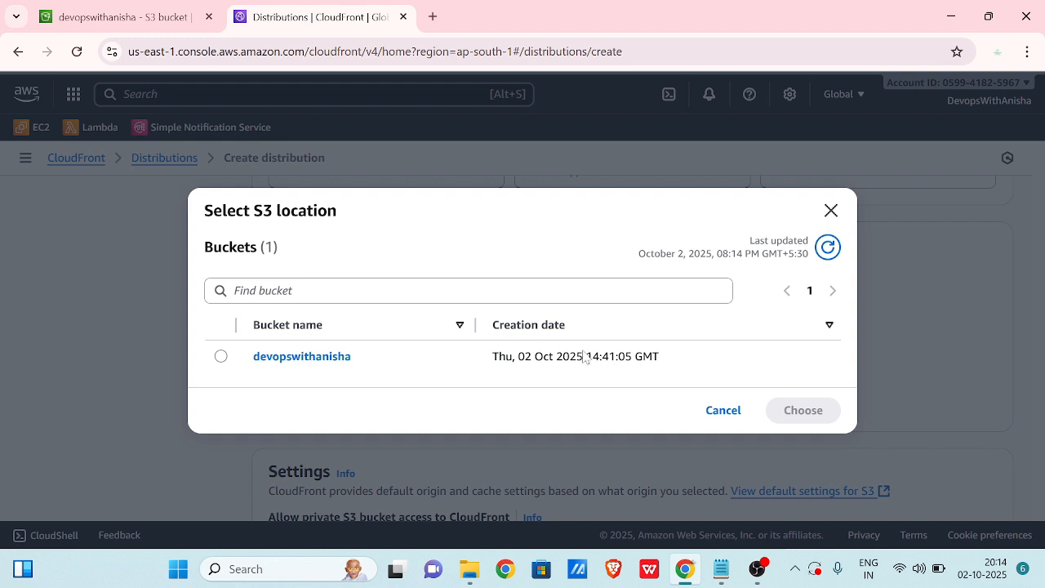
{"action": "left_click", "coordinate": [712, 410]}
{"action": "scroll", "coordinate": [598, 333], "scroll_direction": "down", "scroll_amount": 1}
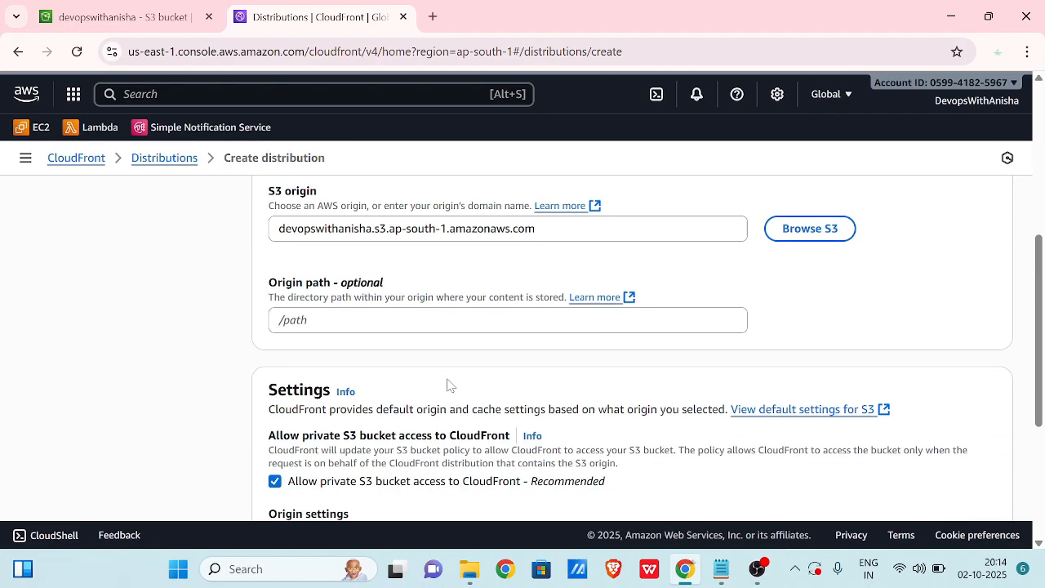
{"action": "scroll", "coordinate": [448, 385], "scroll_direction": "down", "scroll_amount": 2}
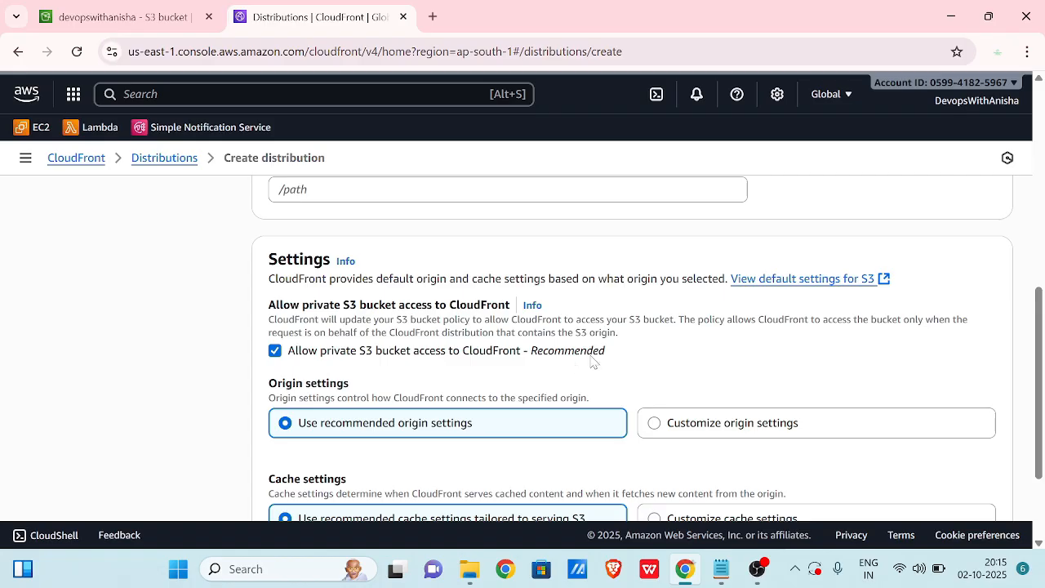
{"action": "scroll", "coordinate": [593, 361], "scroll_direction": "down", "scroll_amount": 1}
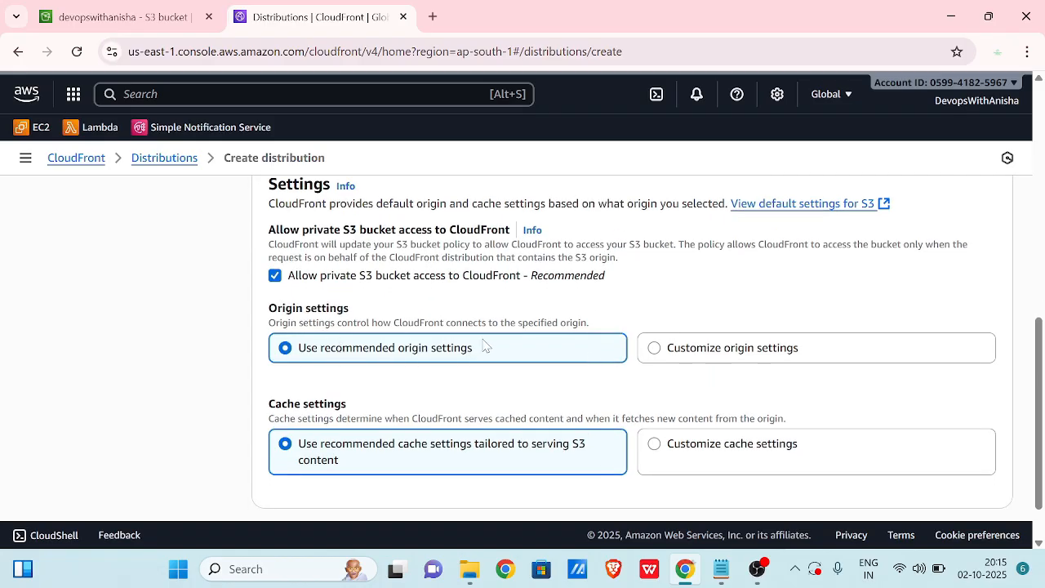
{"action": "scroll", "coordinate": [483, 344], "scroll_direction": "down", "scroll_amount": 1}
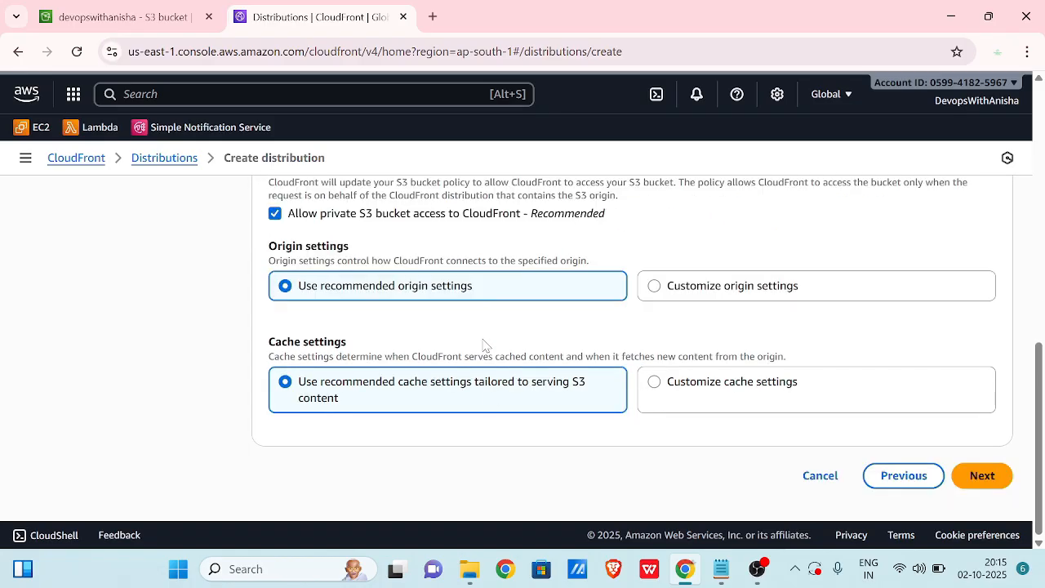
Choose 'Do not enable security protections' to leave WAF off.
{"action": "left_click", "coordinate": [996, 475]}
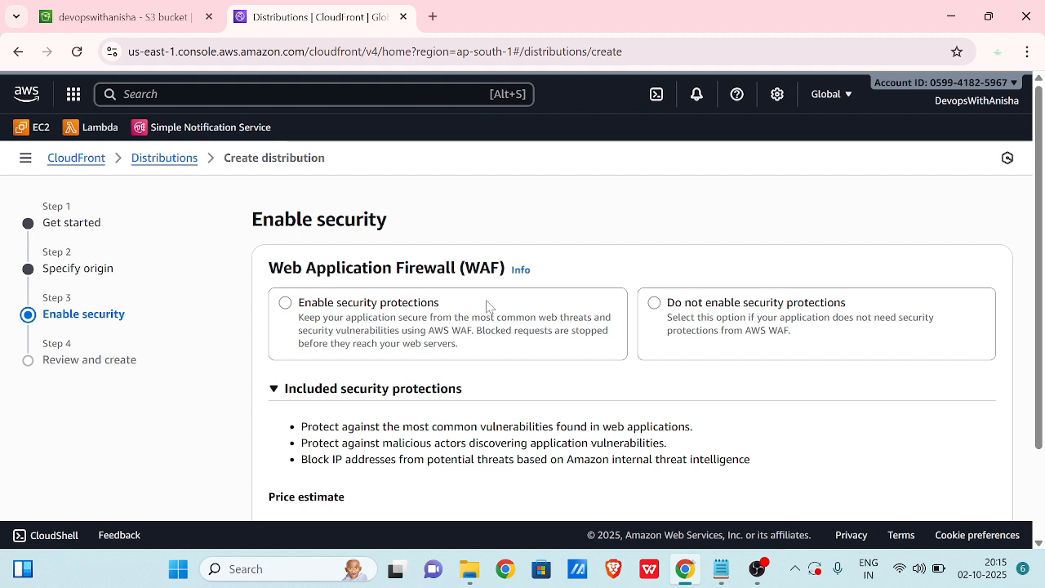
{"action": "left_click", "coordinate": [703, 317]}
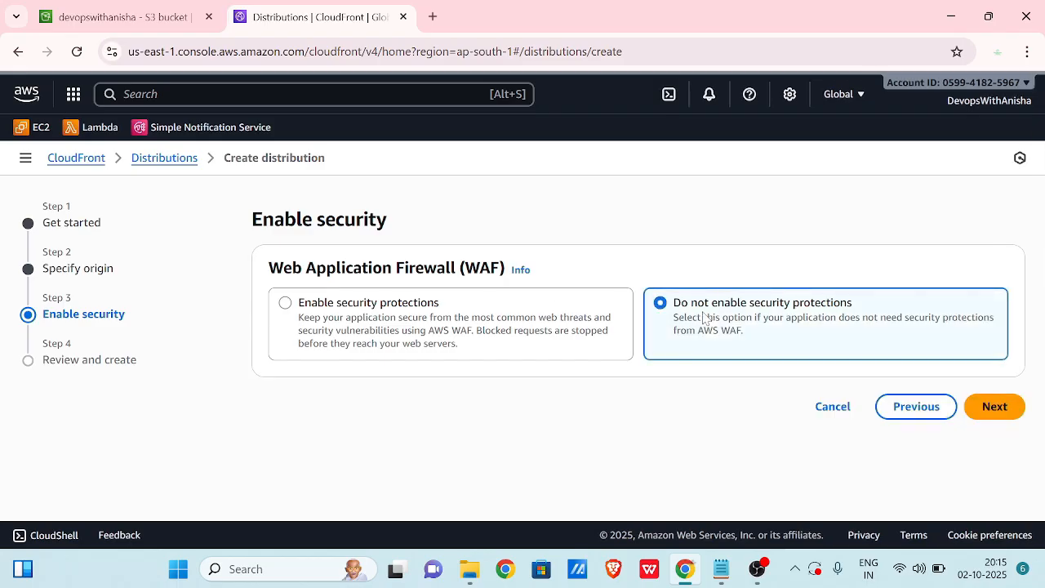
{"action": "left_click", "coordinate": [1006, 410]}
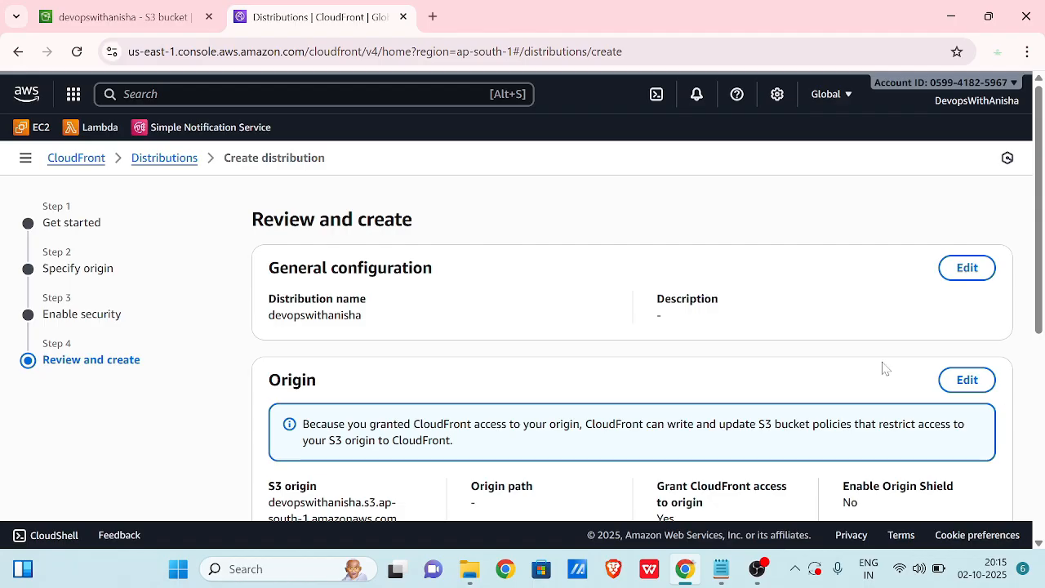
Review the settings and create the distribution at dsfacxo3qc98j.cloudfront.net.
{"action": "scroll", "coordinate": [869, 330], "scroll_direction": "down", "scroll_amount": 2}
{"action": "scroll", "coordinate": [872, 331], "scroll_direction": "up", "scroll_amount": 2}
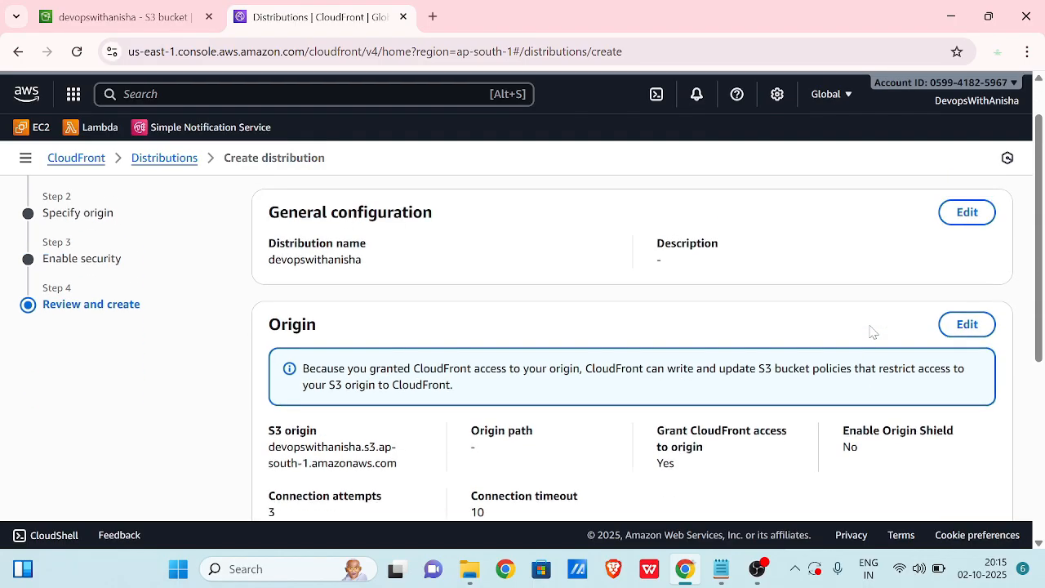
{"action": "scroll", "coordinate": [872, 331], "scroll_direction": "down", "scroll_amount": 3}
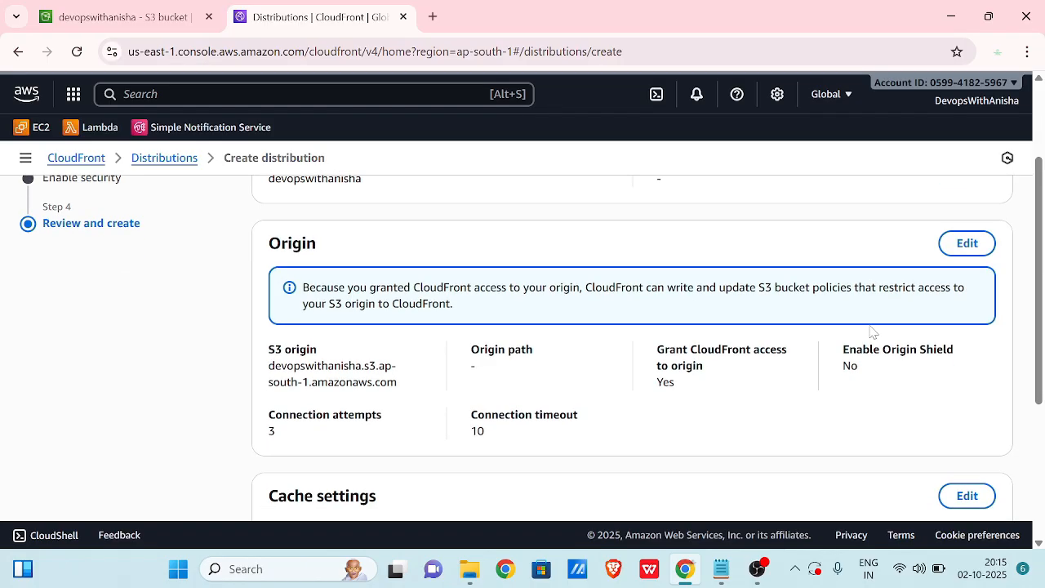
{"action": "scroll", "coordinate": [872, 331], "scroll_direction": "down", "scroll_amount": 3}
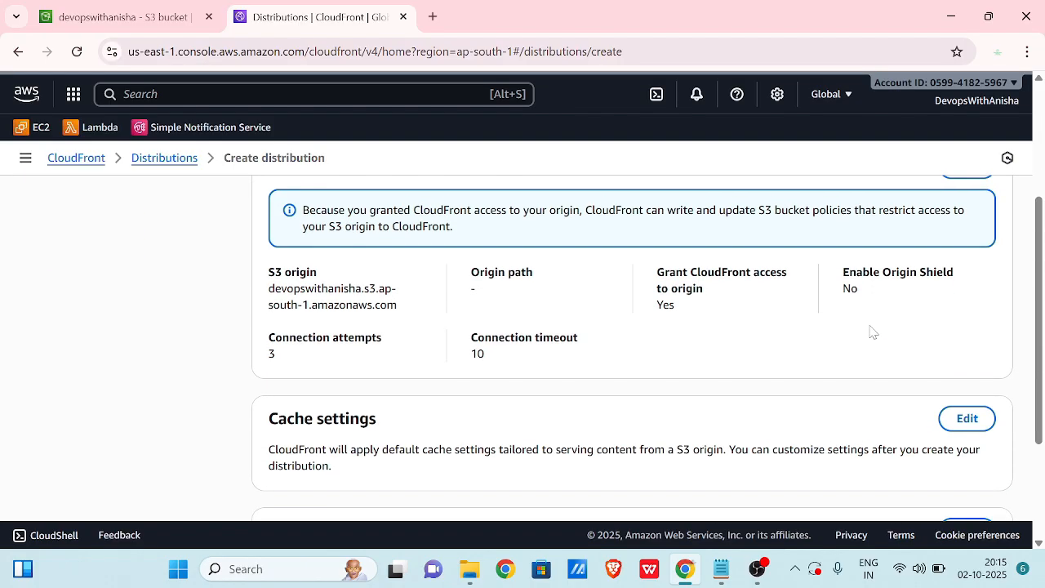
{"action": "scroll", "coordinate": [875, 337], "scroll_direction": "down", "scroll_amount": 1}
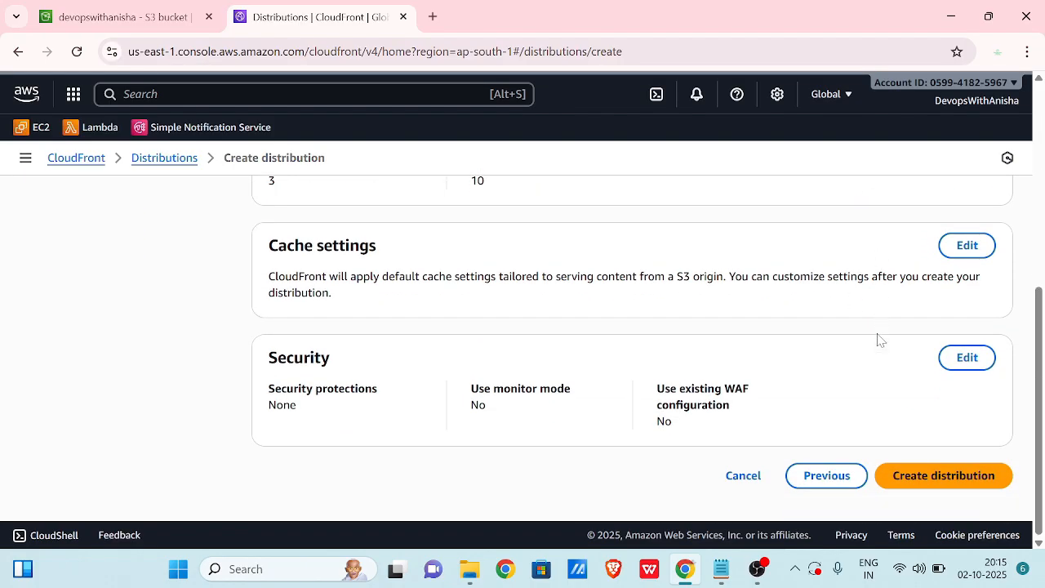
{"action": "left_click", "coordinate": [934, 486]}
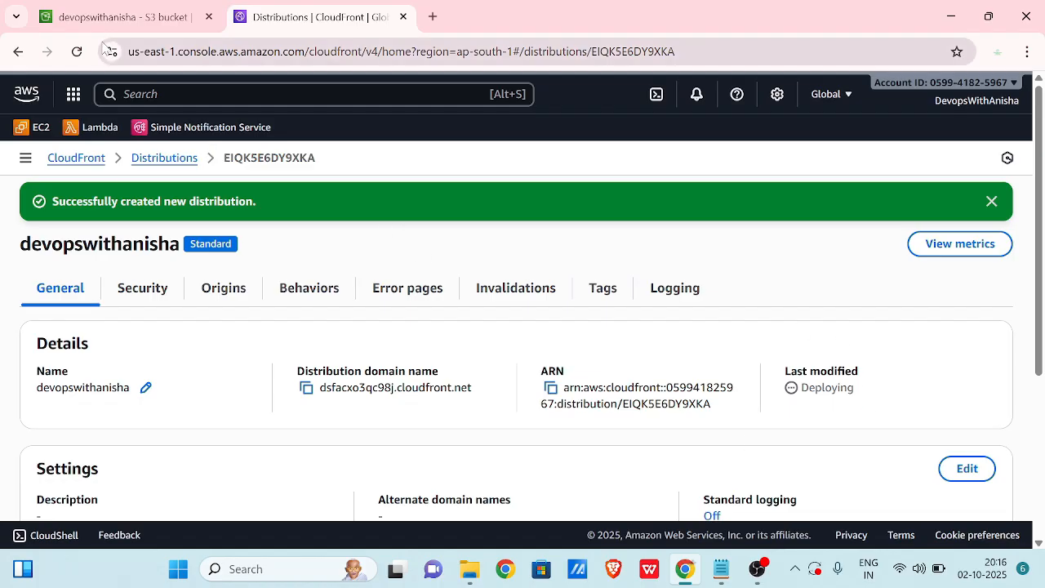
Refresh the new devopswithanisha distribution and copy its domain dsfacxo3qc98j.cloudfront.net.
{"action": "left_click", "coordinate": [76, 53]}
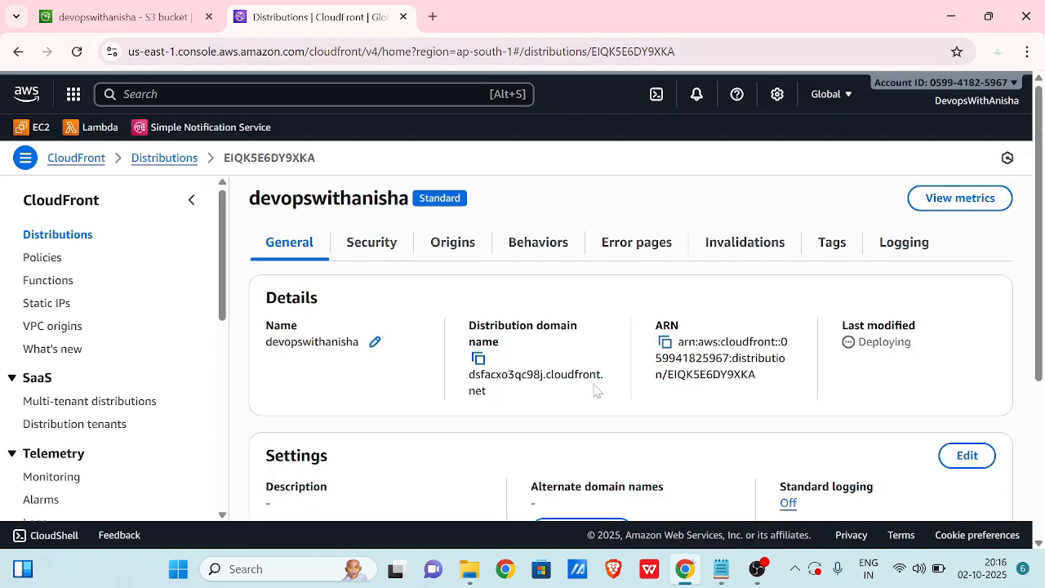
{"action": "left_click", "coordinate": [478, 360]}
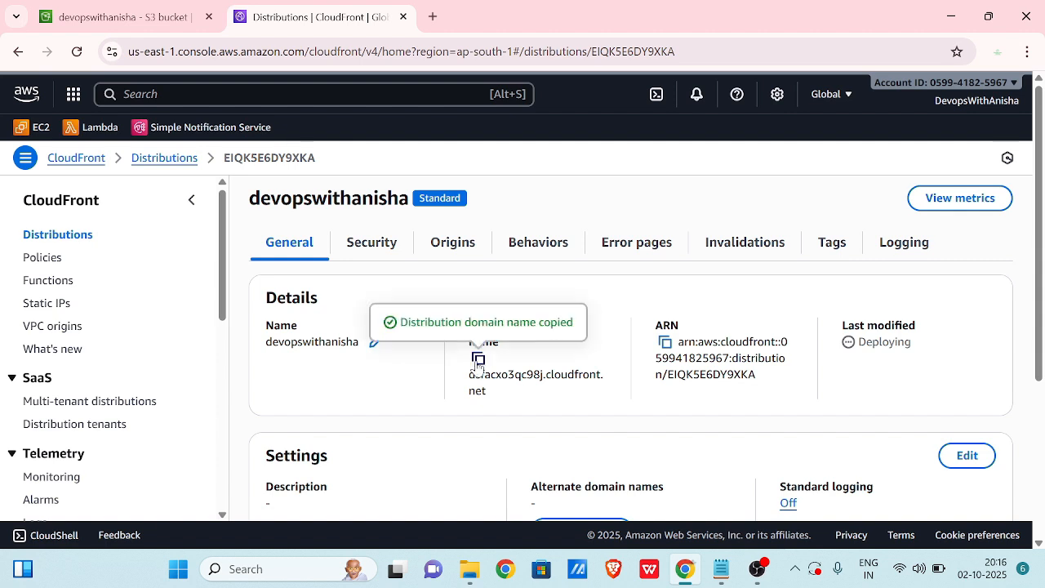
Load dsfacxo3qc98j.cloudfront.net in a new tab and retry it twice.
{"action": "left_click", "coordinate": [432, 17]}
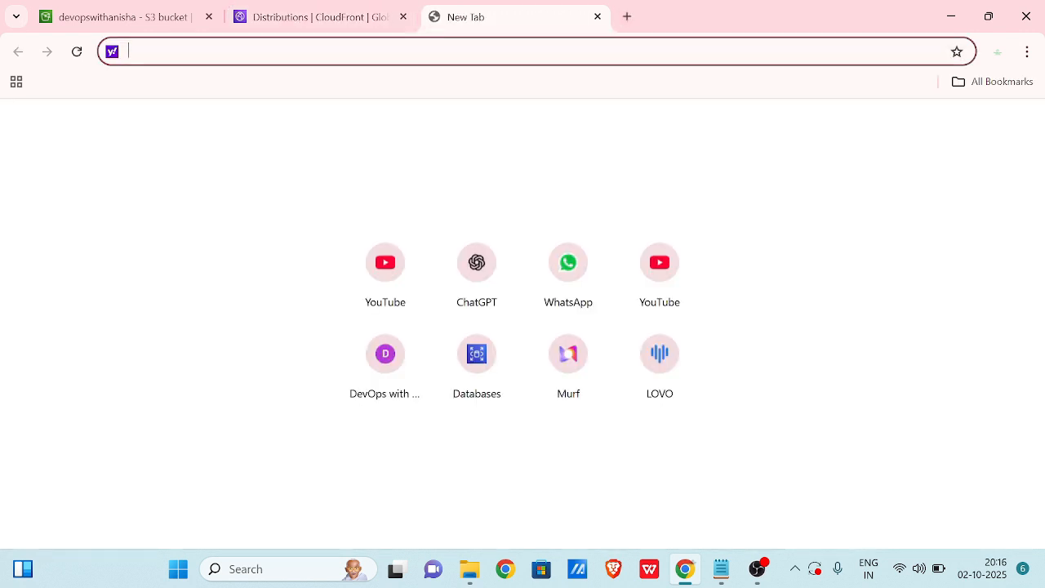
{"action": "key", "text": "ctrl+v"}
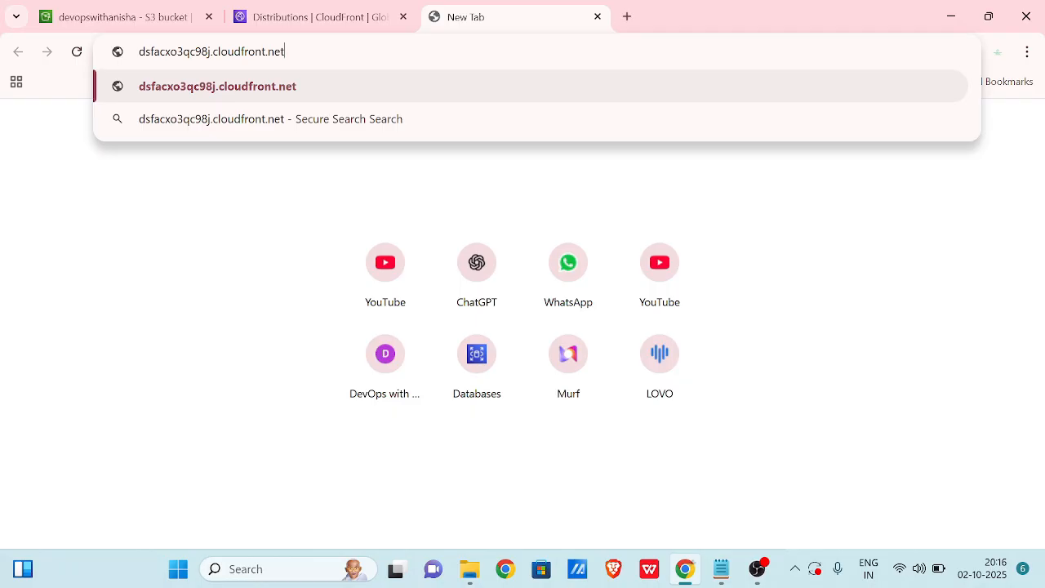
{"action": "key", "text": "Return"}
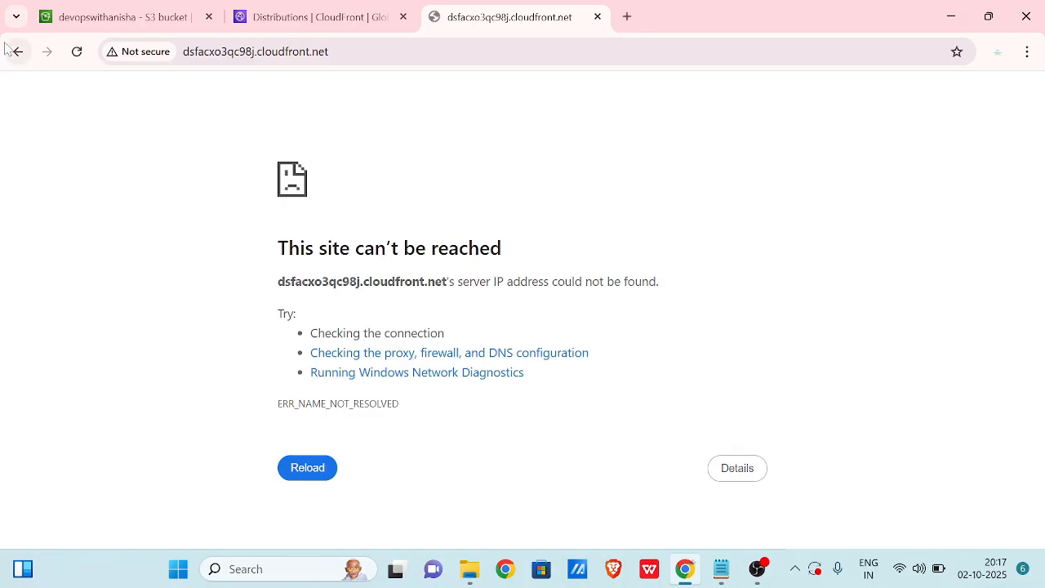
{"action": "left_click", "coordinate": [77, 54]}
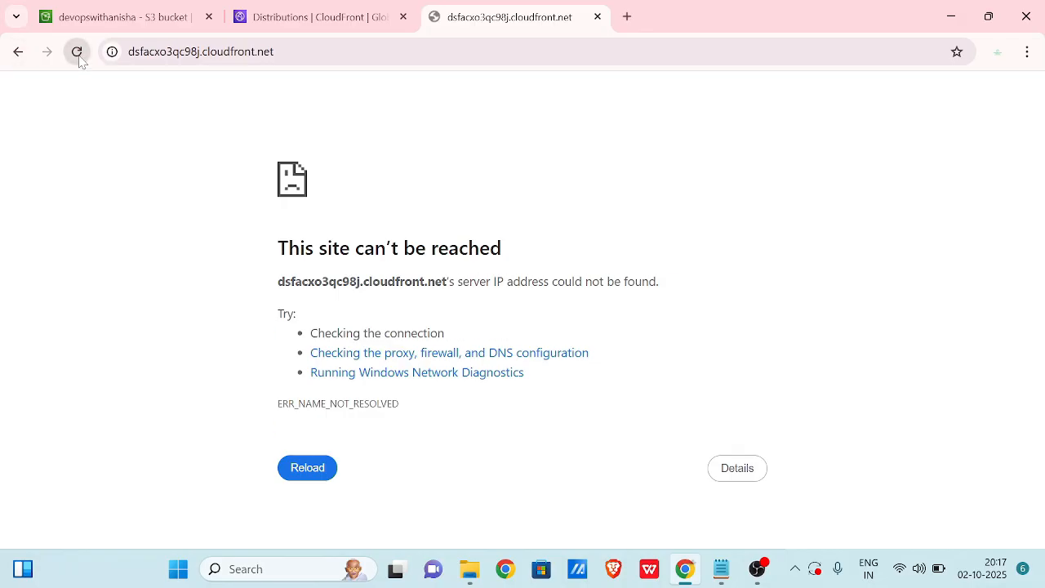
{"action": "left_click", "coordinate": [77, 54]}
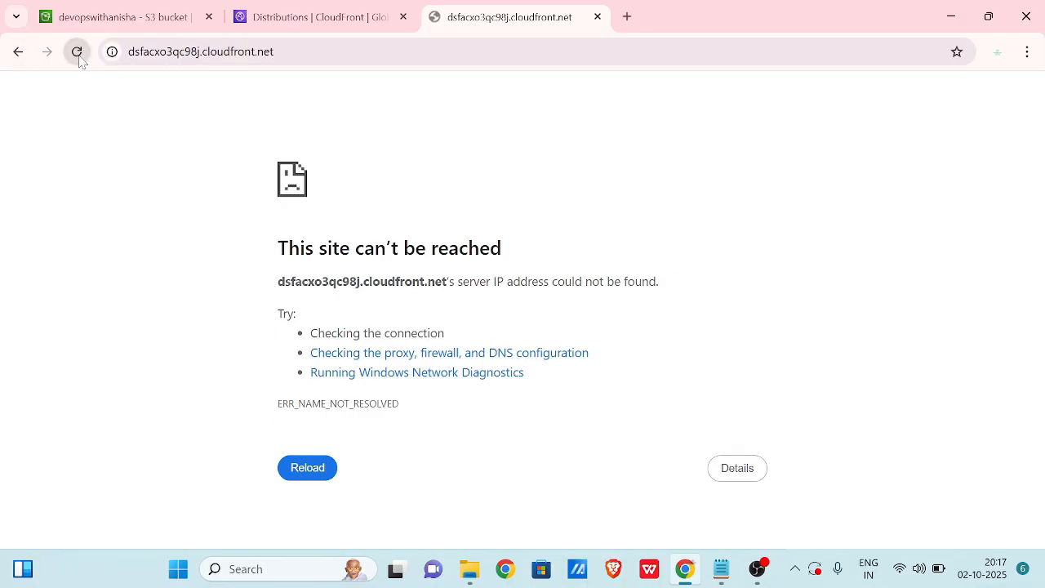
Refresh the distribution page repeatedly to check whether it is still Deploying.
{"action": "left_click", "coordinate": [281, 18]}
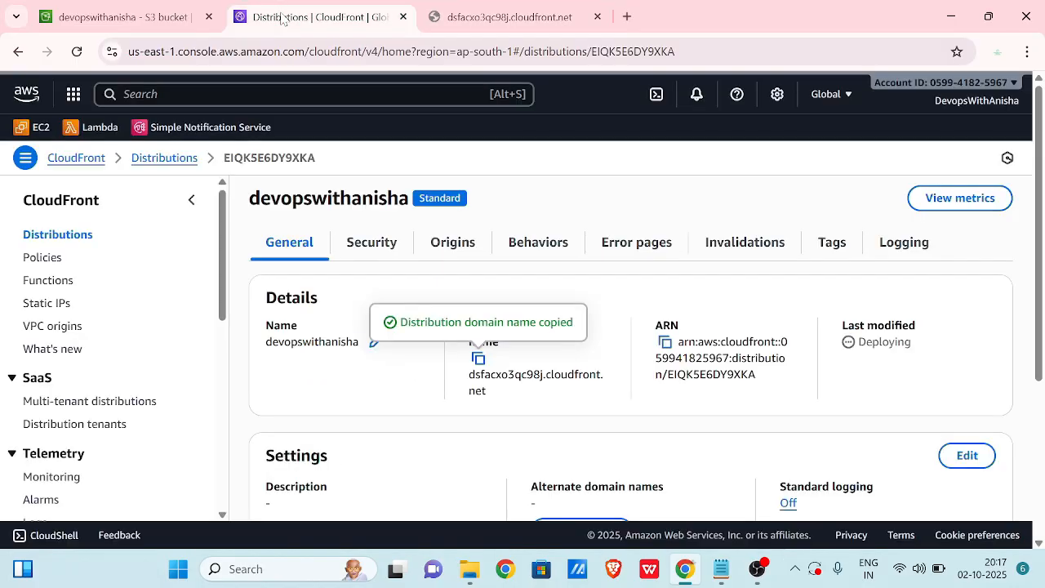
{"action": "left_click", "coordinate": [77, 52]}
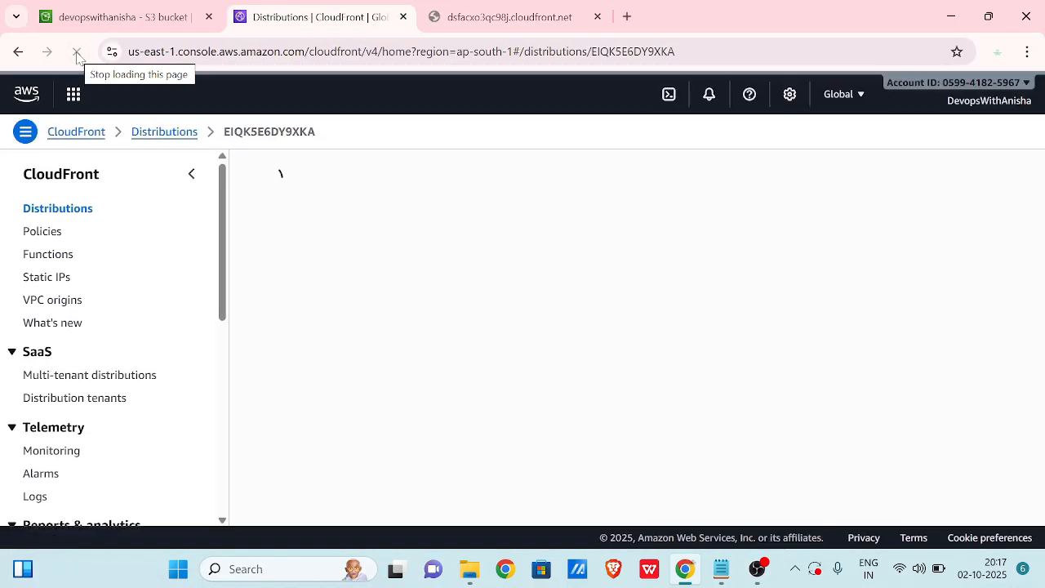
{"action": "left_click", "coordinate": [77, 53]}
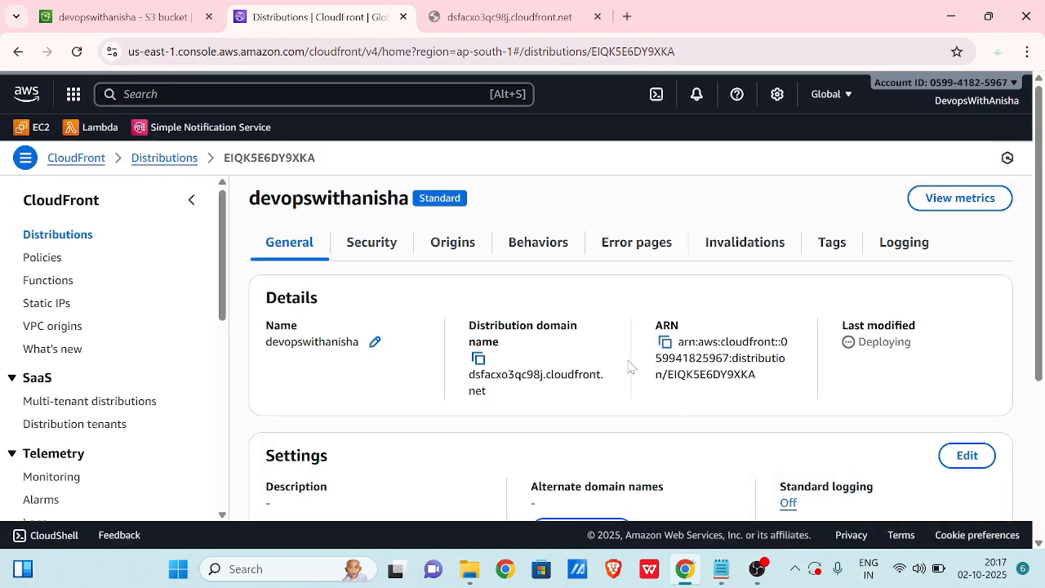
{"action": "left_click", "coordinate": [77, 51]}
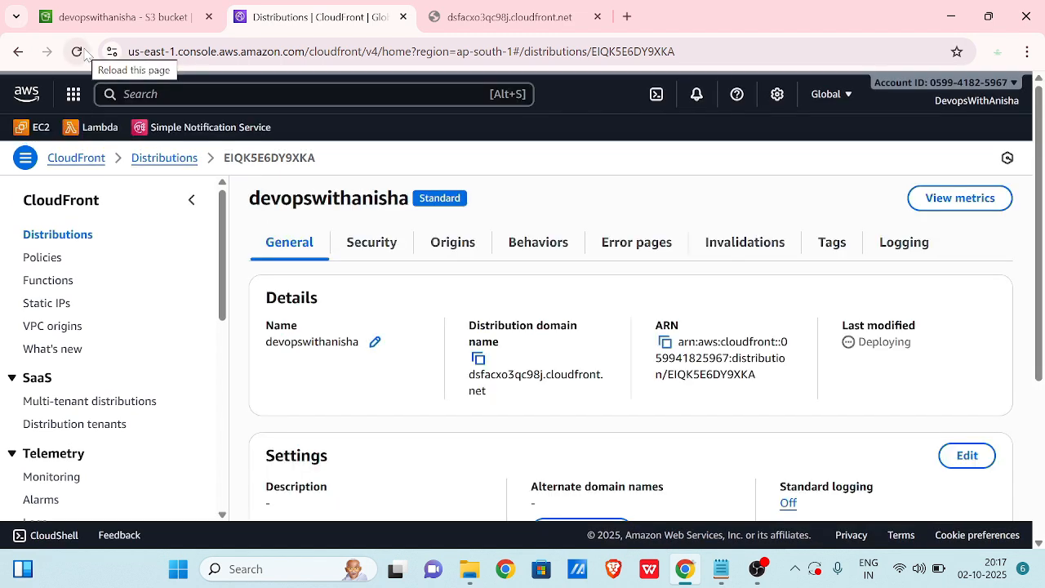
{"action": "left_click", "coordinate": [78, 53]}
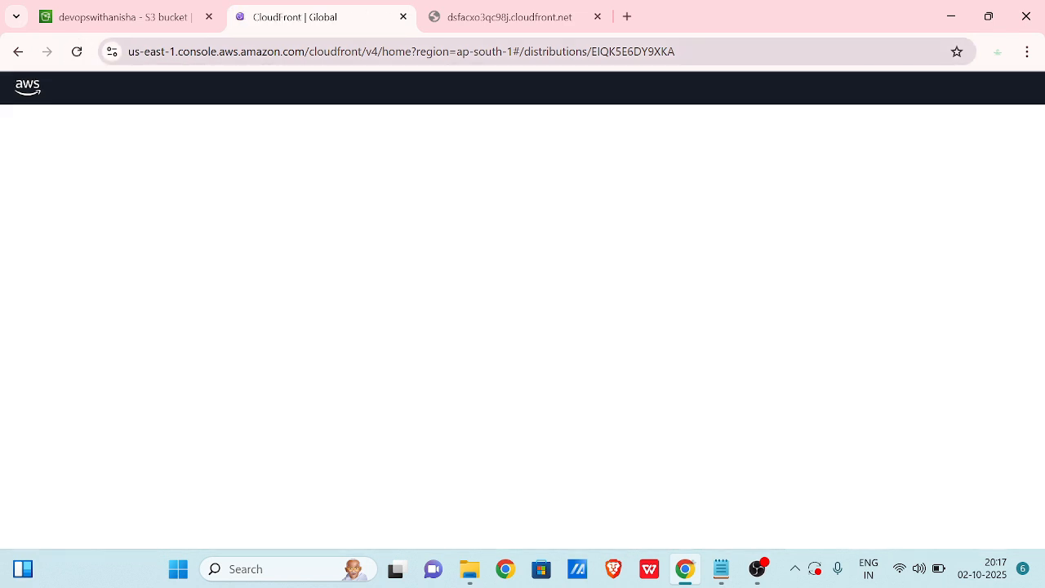
Retry the unreachable cloudfront.net page a few more times, then close it.
{"action": "left_click", "coordinate": [467, 20]}
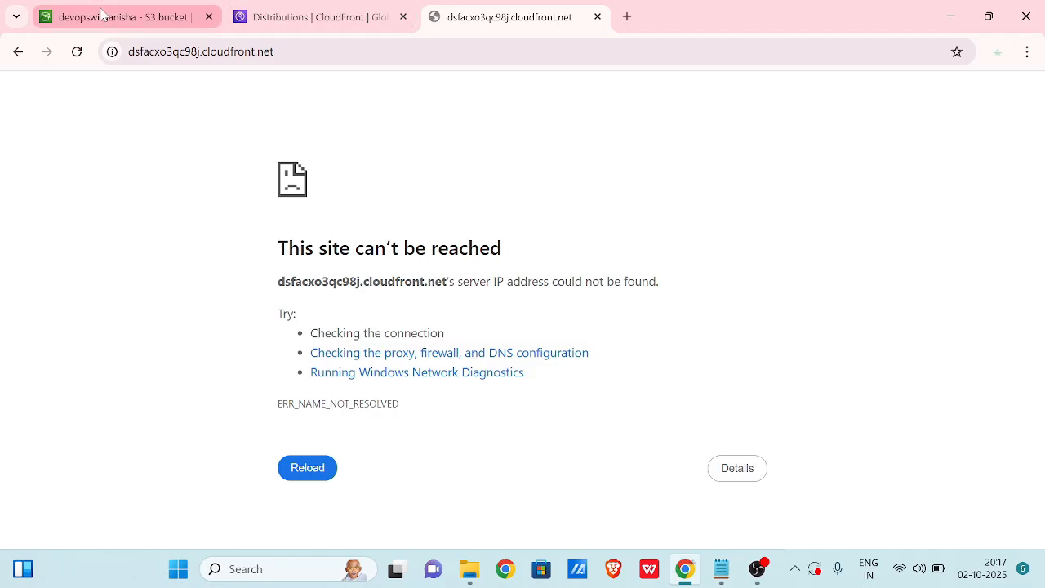
{"action": "left_click", "coordinate": [73, 62]}
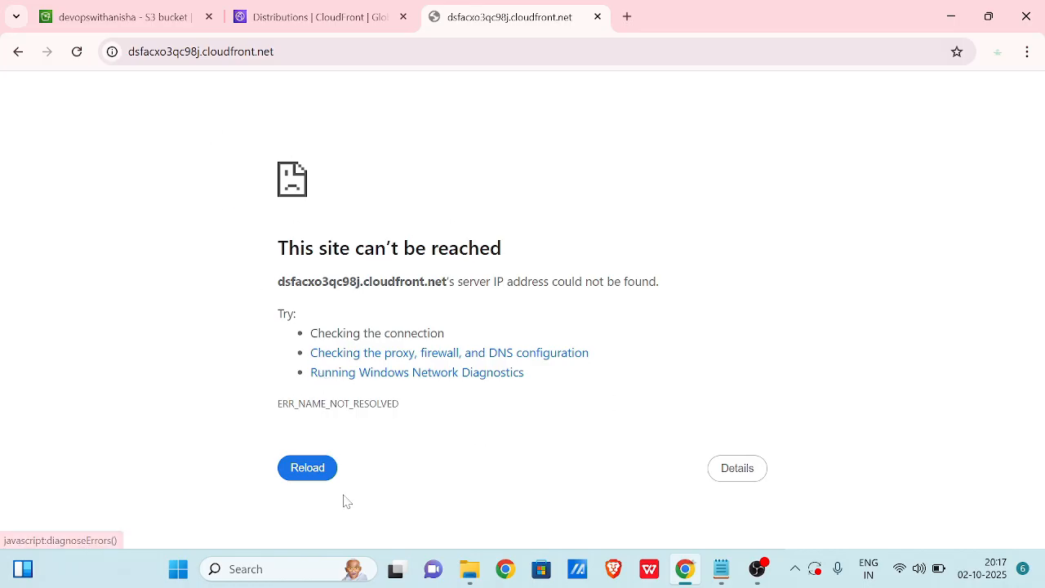
{"action": "left_click", "coordinate": [311, 470]}
{"action": "left_click", "coordinate": [312, 471]}
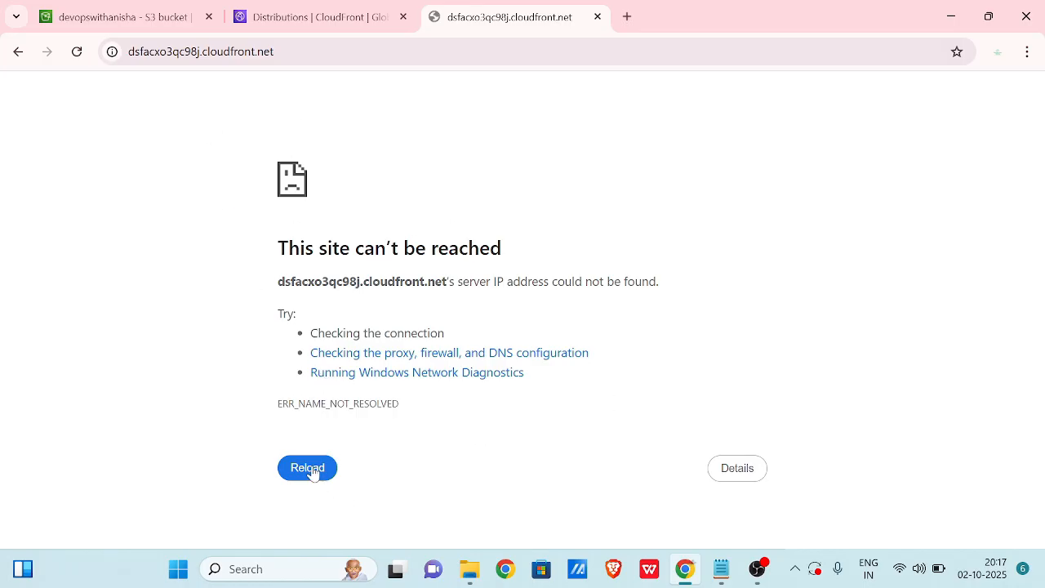
{"action": "left_click", "coordinate": [598, 16]}
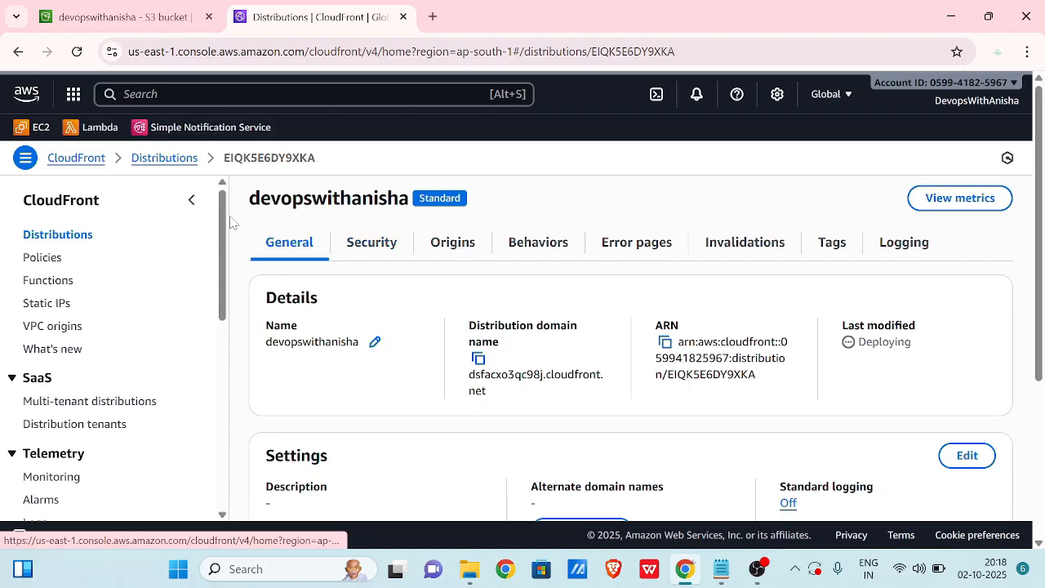
Open the distribution's Settings panel for editing.
{"action": "scroll", "coordinate": [572, 373], "scroll_direction": "down", "scroll_amount": 3}
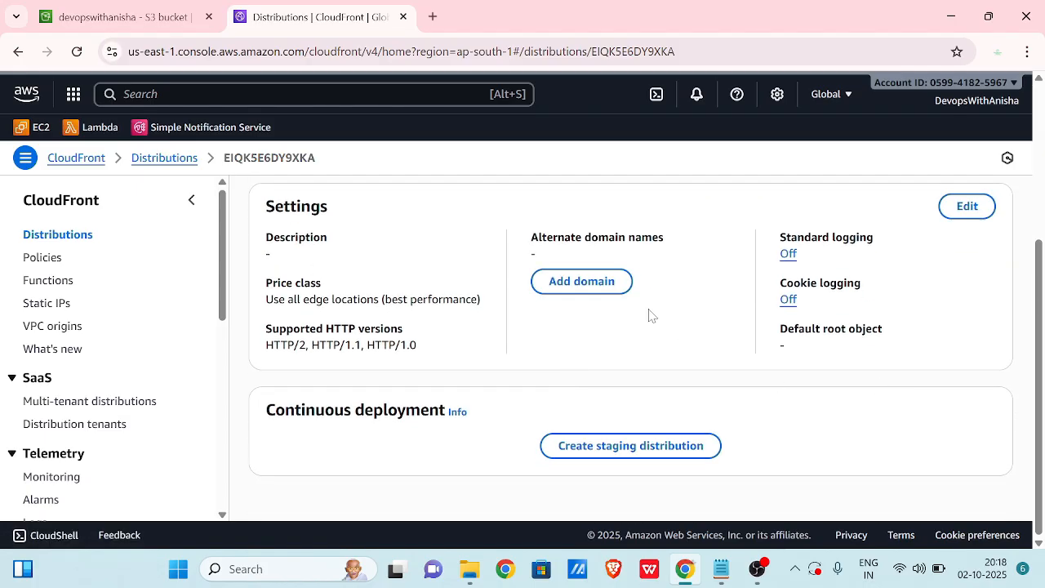
{"action": "scroll", "coordinate": [649, 311], "scroll_direction": "up", "scroll_amount": 3}
{"action": "scroll", "coordinate": [649, 301], "scroll_direction": "down", "scroll_amount": 3}
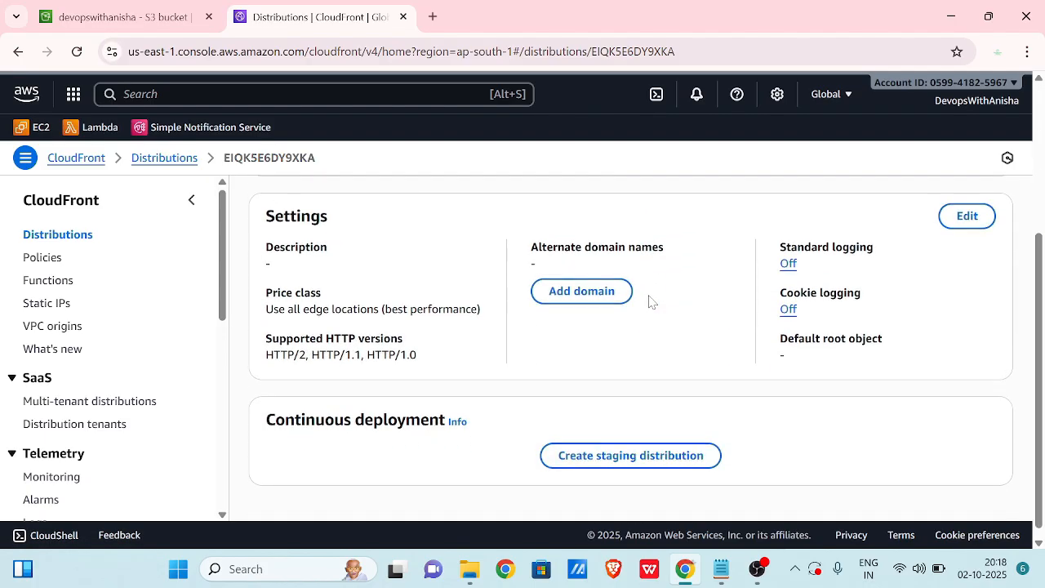
{"action": "left_click", "coordinate": [972, 222]}
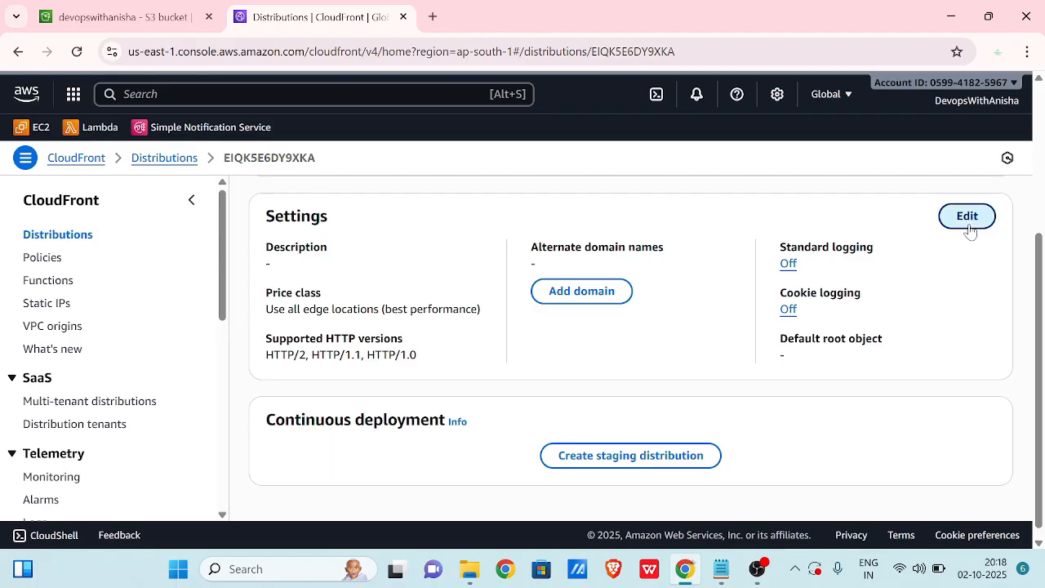
Enter index.html in the Default root object field.
{"action": "scroll", "coordinate": [731, 286], "scroll_direction": "down", "scroll_amount": 2}
{"action": "scroll", "coordinate": [731, 286], "scroll_direction": "down", "scroll_amount": 2}
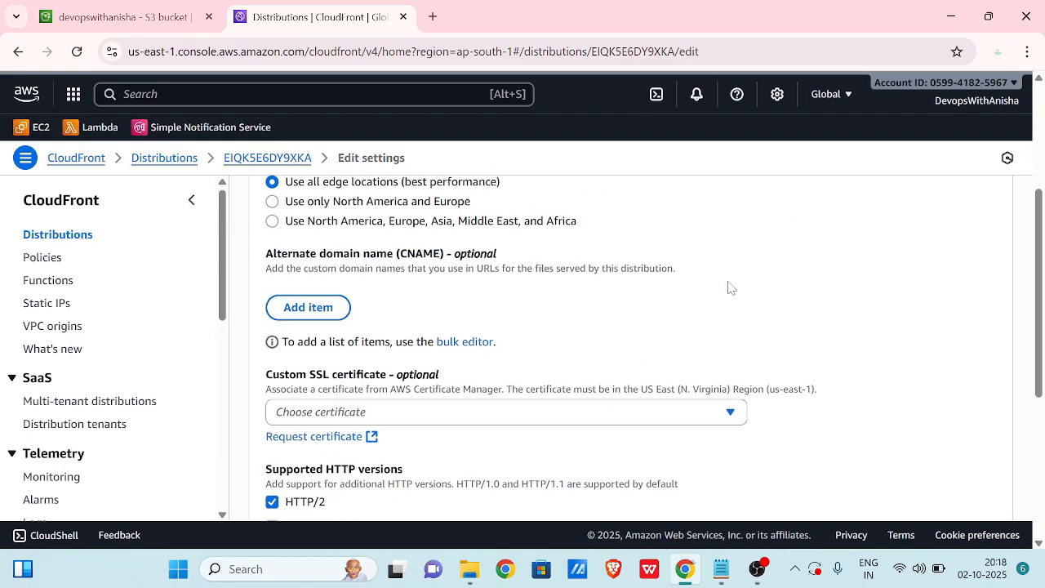
{"action": "scroll", "coordinate": [497, 274], "scroll_direction": "down", "scroll_amount": 3}
{"action": "scroll", "coordinate": [497, 274], "scroll_direction": "down", "scroll_amount": 1}
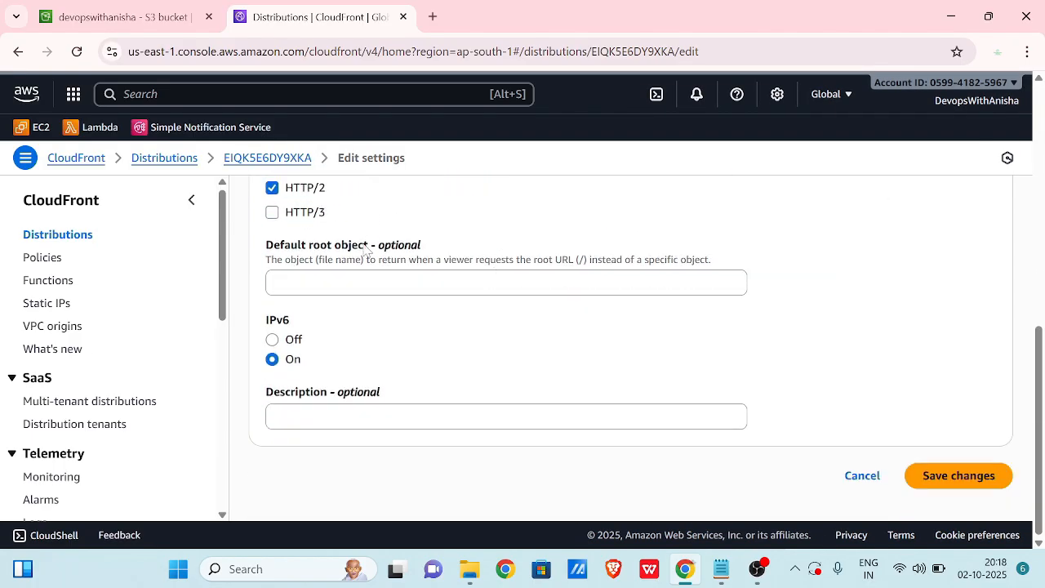
{"action": "left_click_drag", "start_coordinate": [366, 245], "coordinate": [245, 238]}
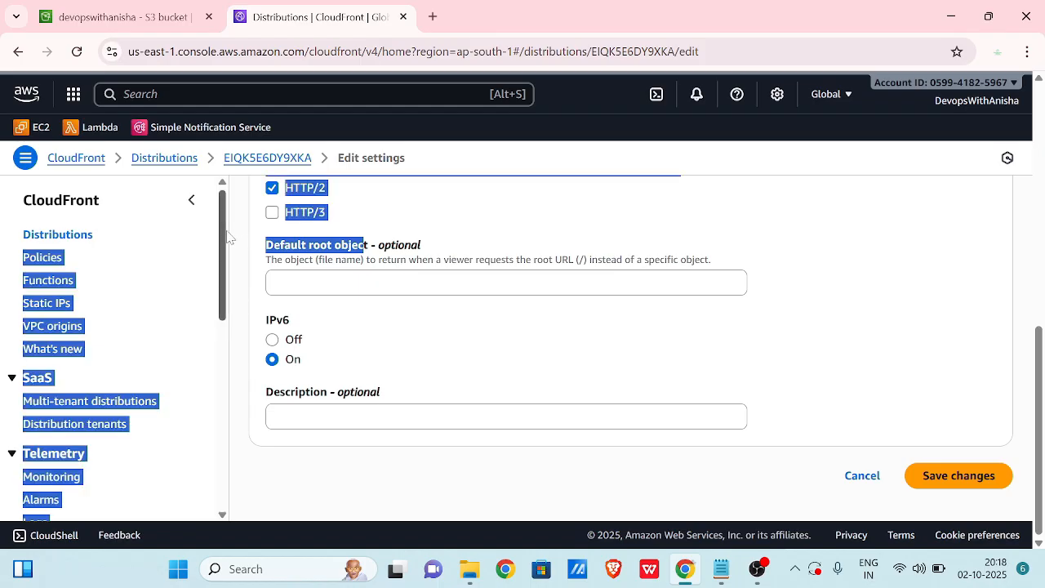
{"action": "left_click", "coordinate": [363, 283]}
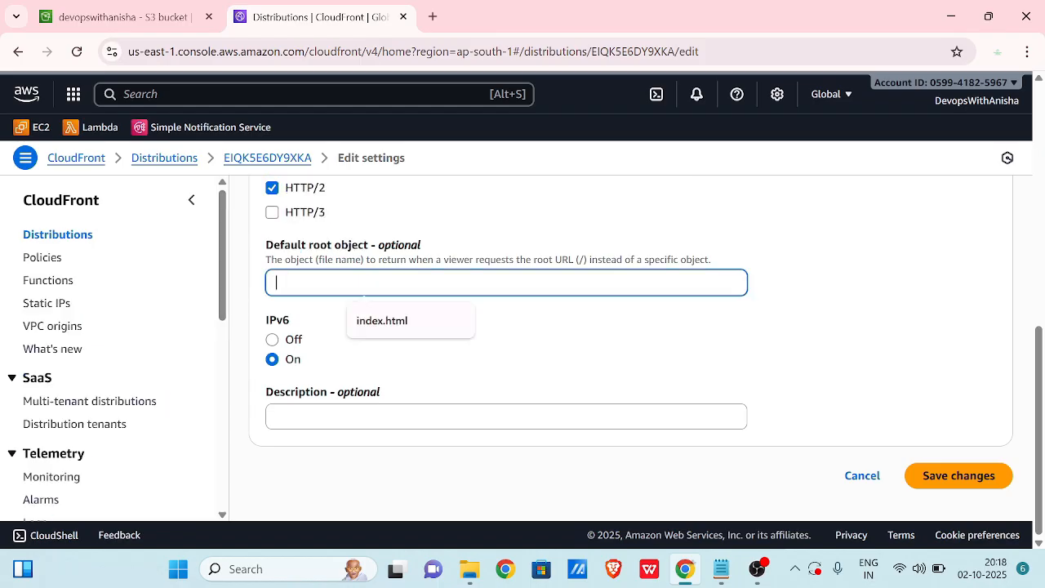
{"action": "type", "text": "index.html"}
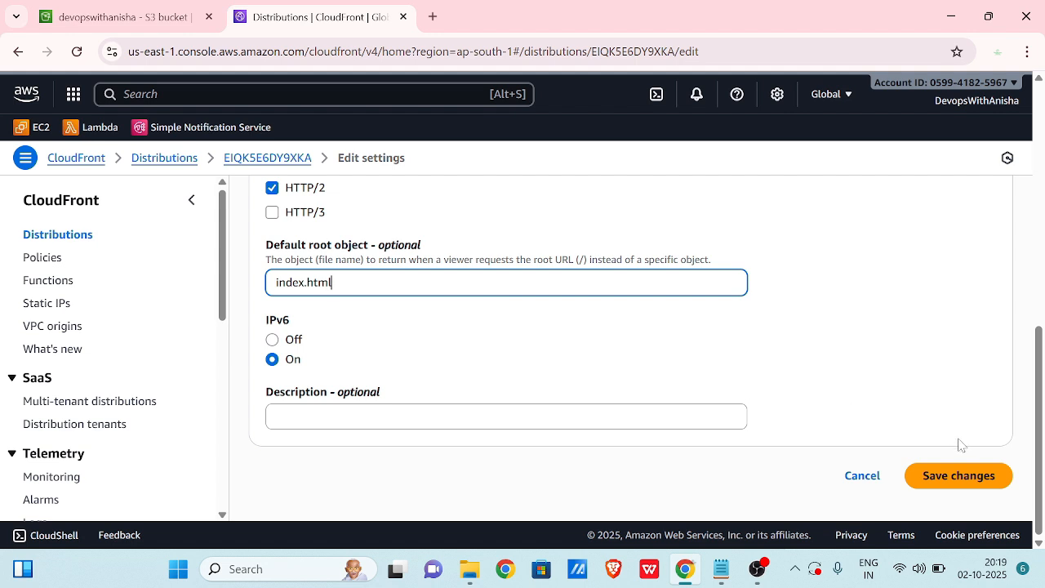
Save the edited settings, applying index.html as the default root object.
{"action": "left_click", "coordinate": [952, 479]}
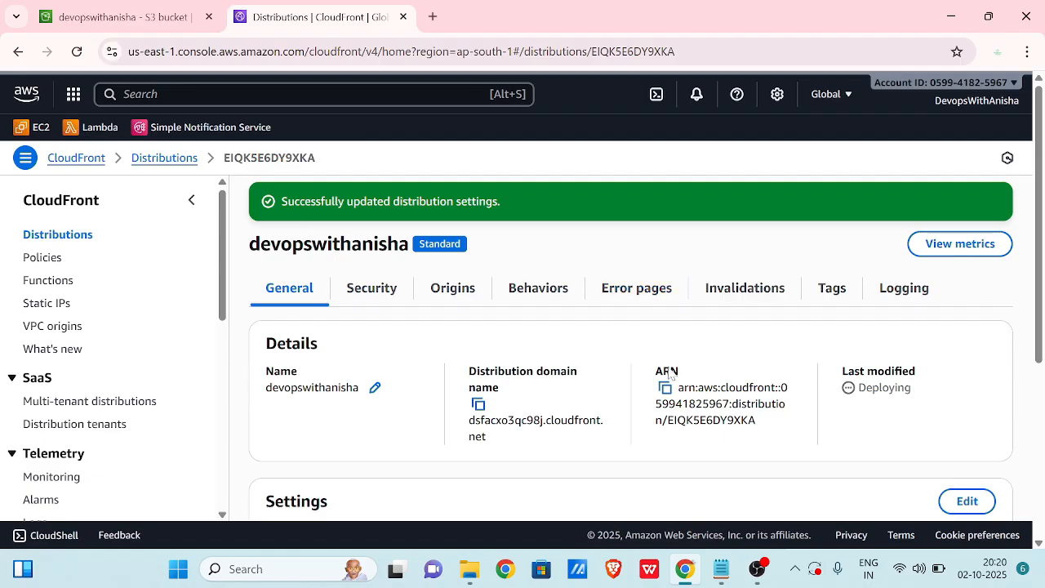
Select the S3 origin on the Origins tab and open it for editing.
{"action": "left_click", "coordinate": [398, 292]}
{"action": "scroll", "coordinate": [585, 346], "scroll_direction": "down", "scroll_amount": 1}
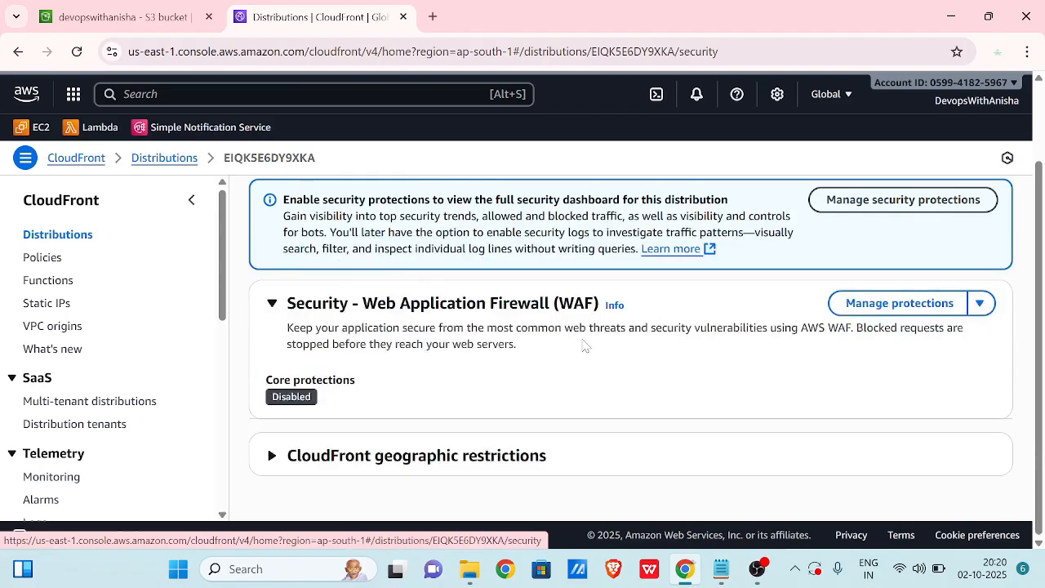
{"action": "scroll", "coordinate": [585, 347], "scroll_direction": "up", "scroll_amount": 1}
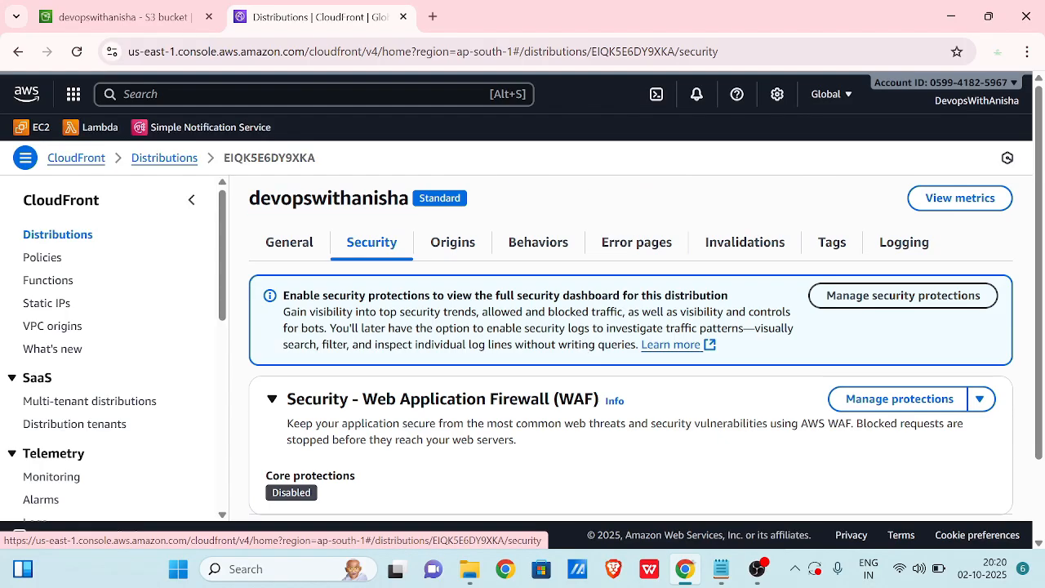
{"action": "left_click", "coordinate": [454, 243]}
{"action": "scroll", "coordinate": [457, 338], "scroll_direction": "down", "scroll_amount": 1}
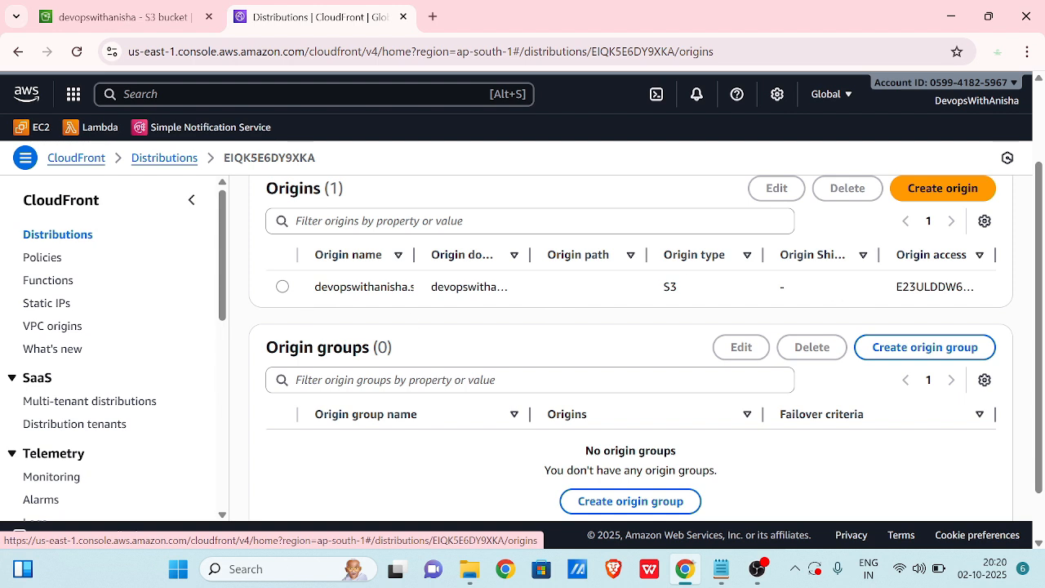
{"action": "left_click", "coordinate": [283, 287]}
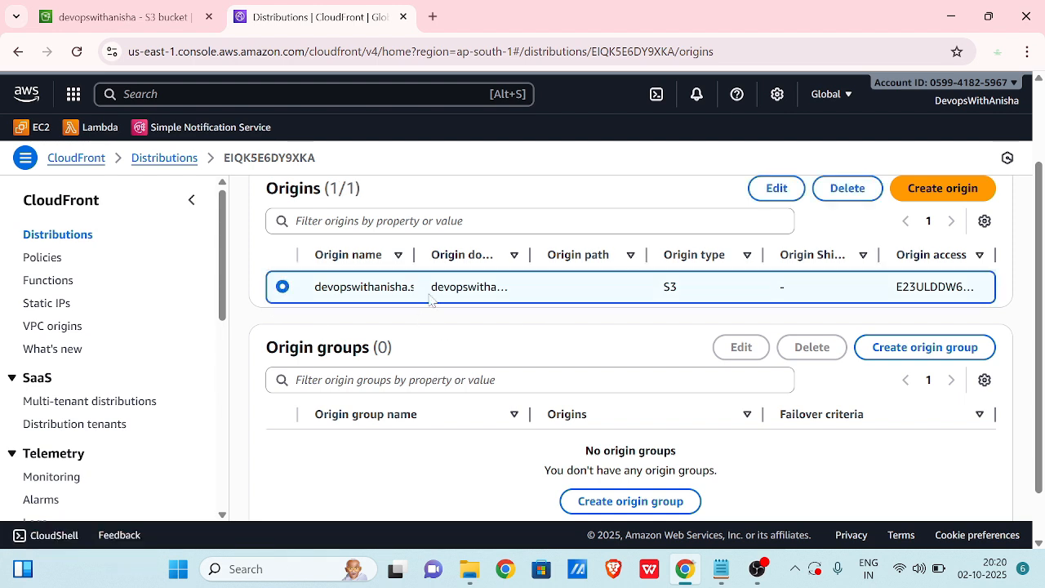
{"action": "left_click", "coordinate": [774, 189]}
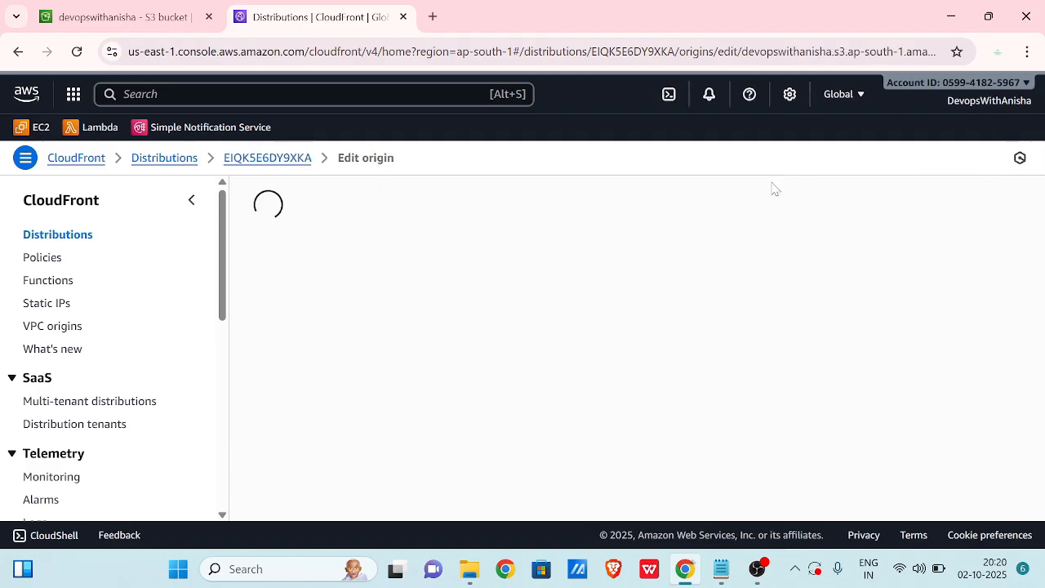
Begin creating a new origin access control under Origin access.
{"action": "scroll", "coordinate": [635, 273], "scroll_direction": "down", "scroll_amount": 3}
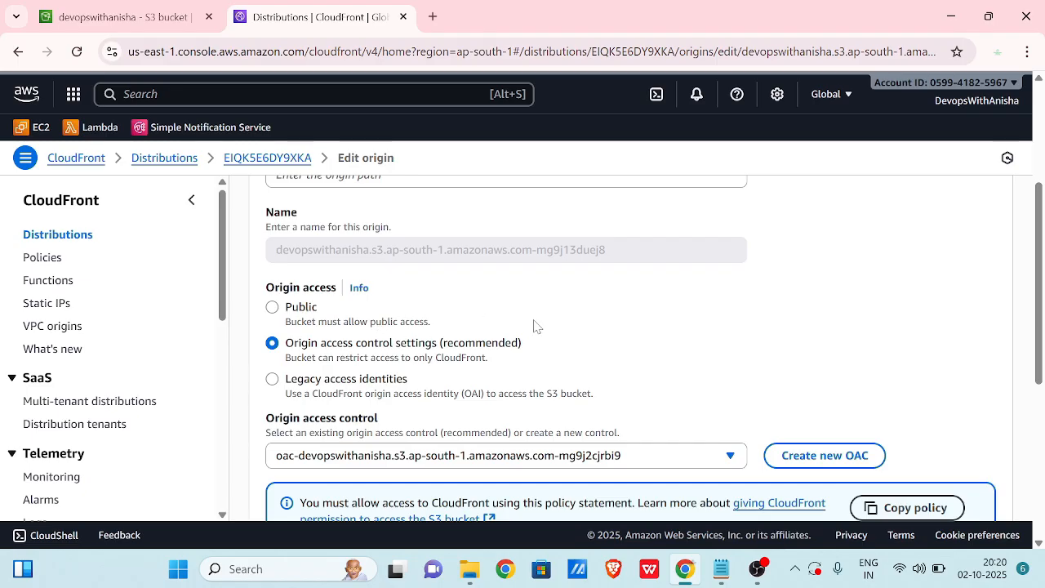
{"action": "scroll", "coordinate": [534, 327], "scroll_direction": "down", "scroll_amount": 1}
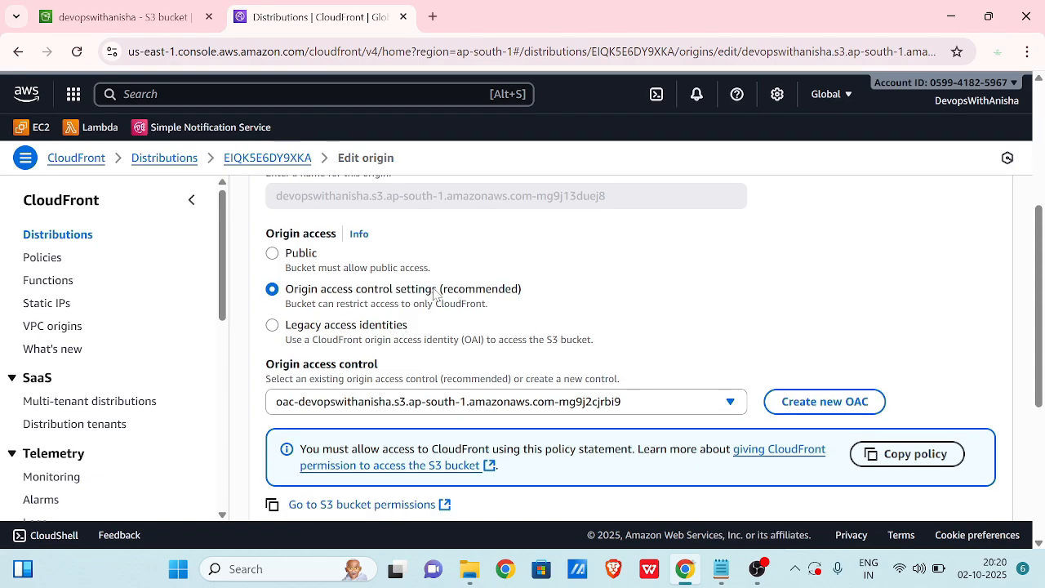
{"action": "scroll", "coordinate": [524, 299], "scroll_direction": "down", "scroll_amount": 2}
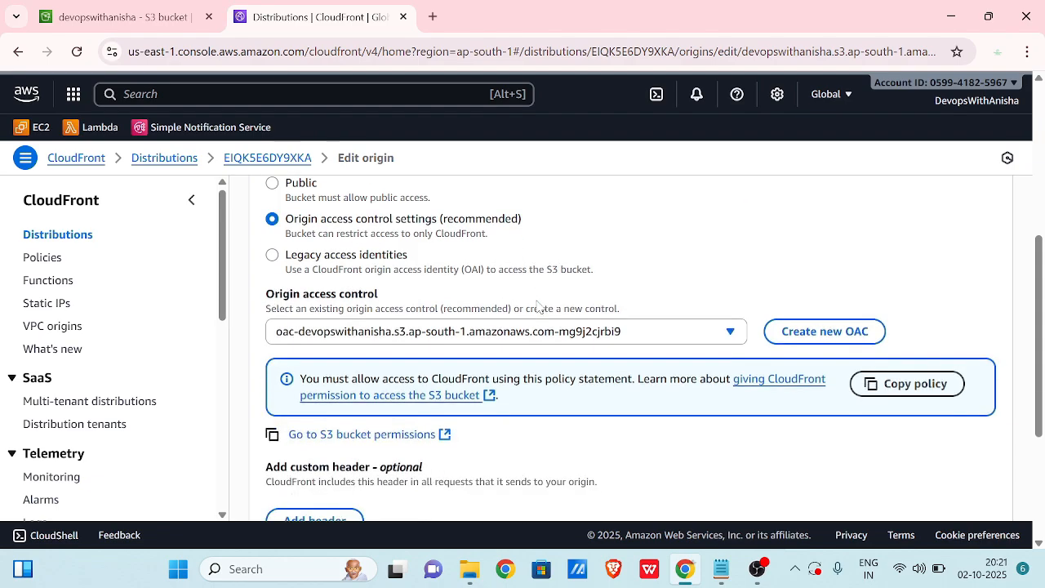
{"action": "left_click", "coordinate": [838, 302]}
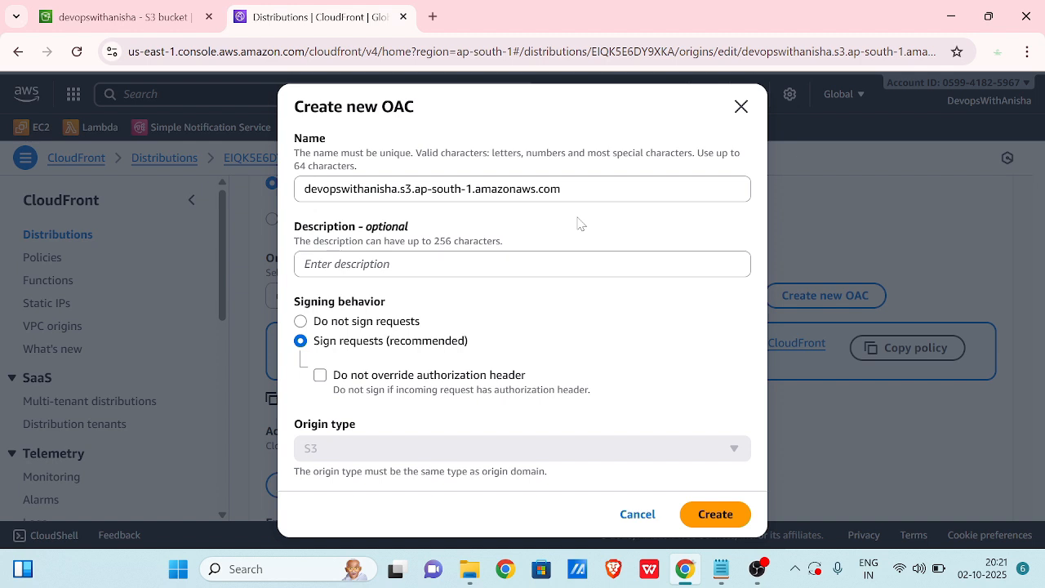
Cancel the duplicate-named OAC and pick existing devopswithanisha.s3.ap-south-1.amazonaws.com instead.
{"action": "left_click", "coordinate": [722, 528]}
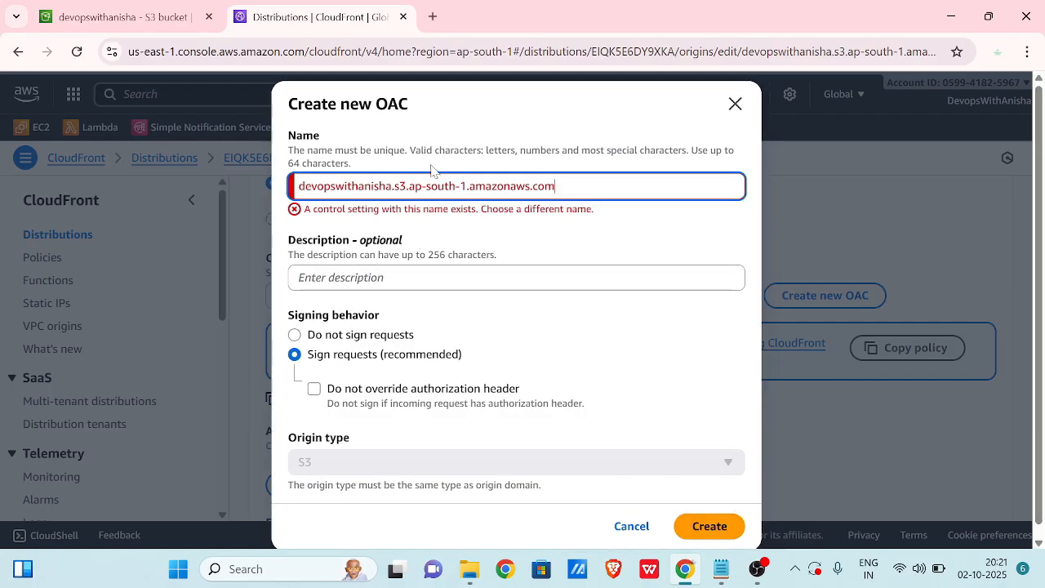
{"action": "left_click", "coordinate": [393, 186]}
{"action": "left_click", "coordinate": [625, 525]}
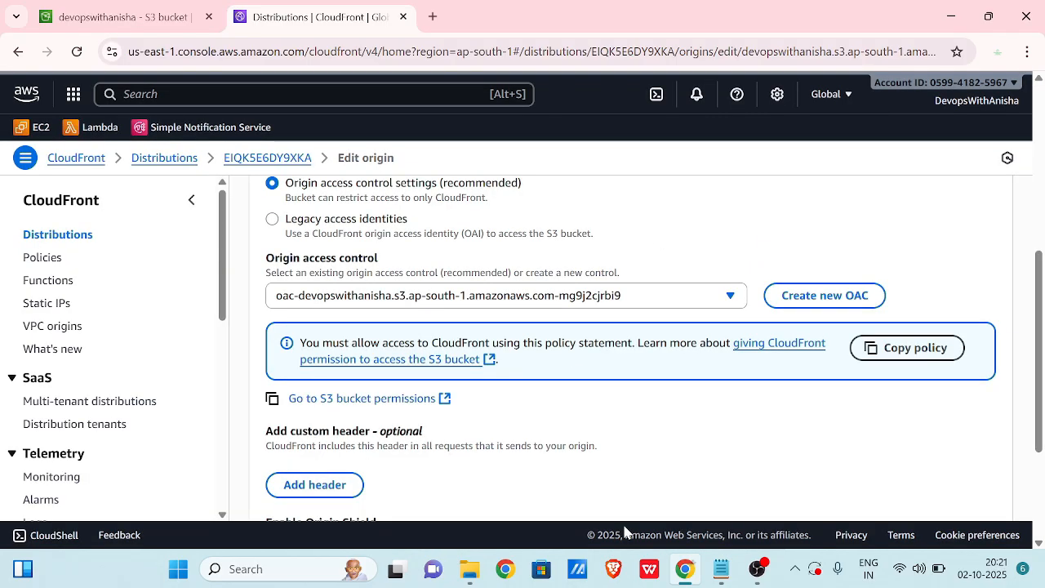
{"action": "left_click", "coordinate": [602, 305]}
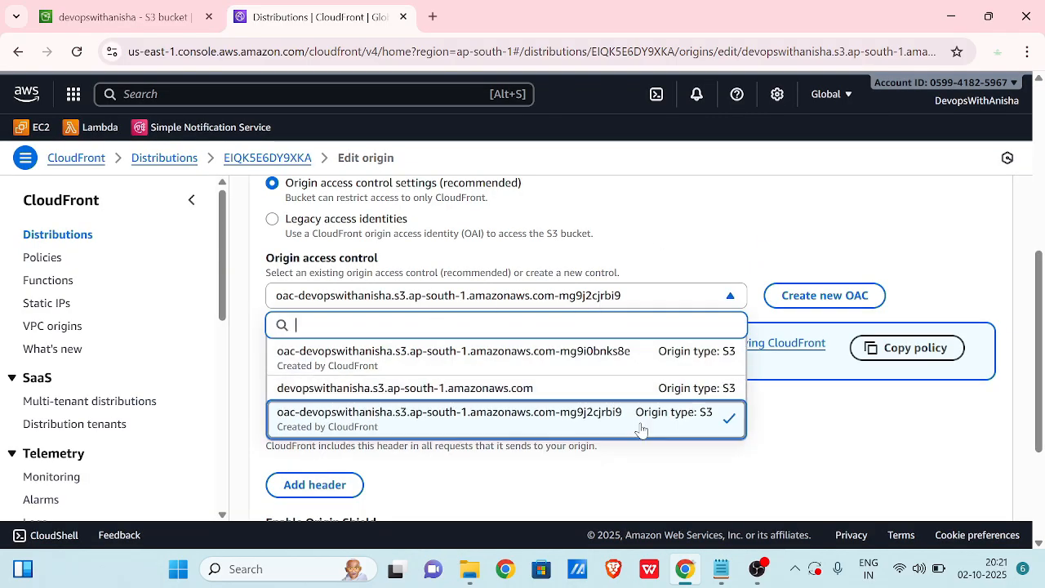
{"action": "left_click", "coordinate": [357, 395]}
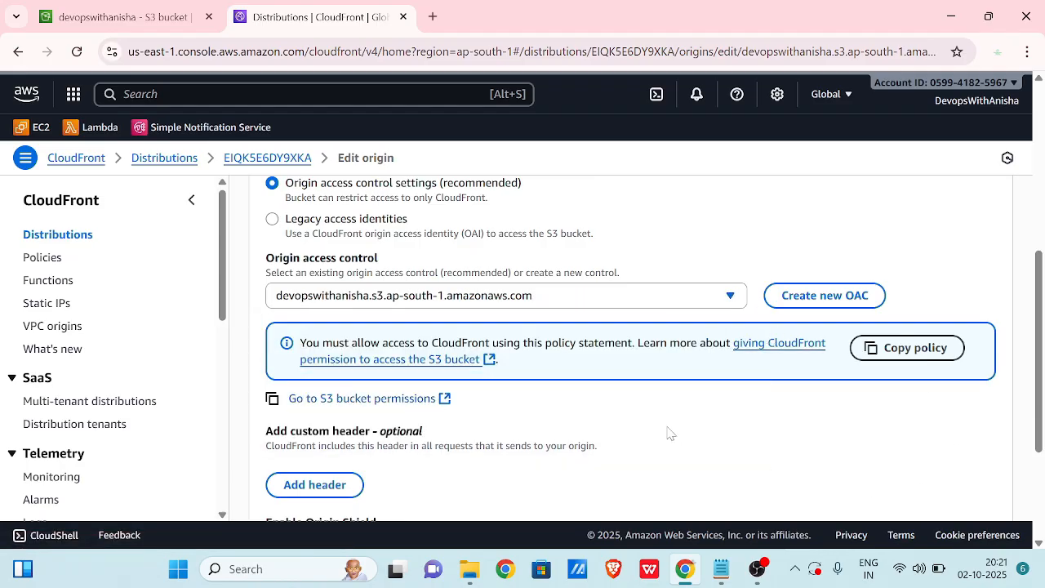
Open the devopswithanisha bucket's Permissions tab in ap-south-1 and review its bucket policy JSON.
{"action": "left_click", "coordinate": [386, 406]}
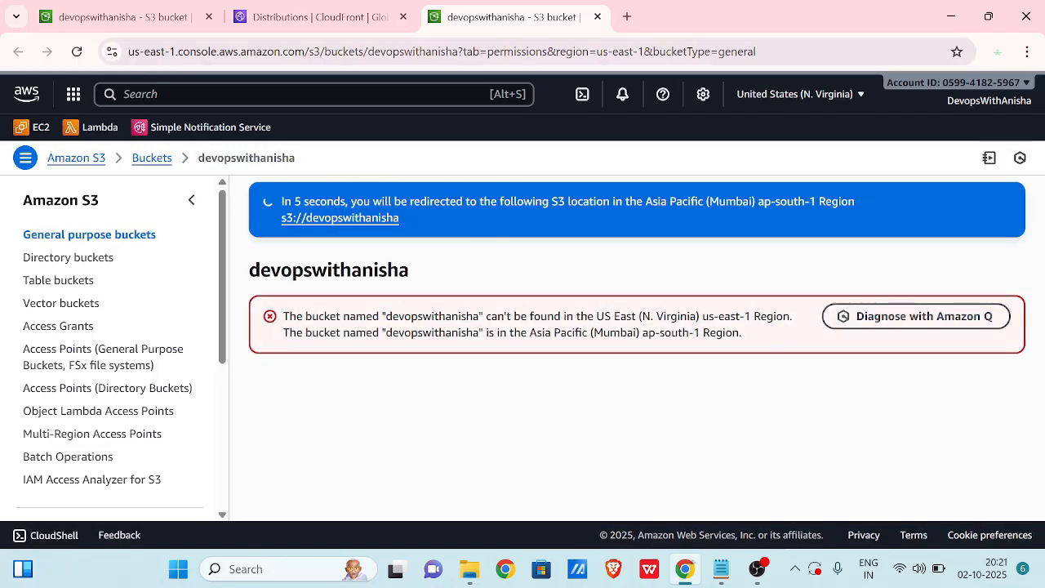
{"action": "left_click", "coordinate": [813, 99]}
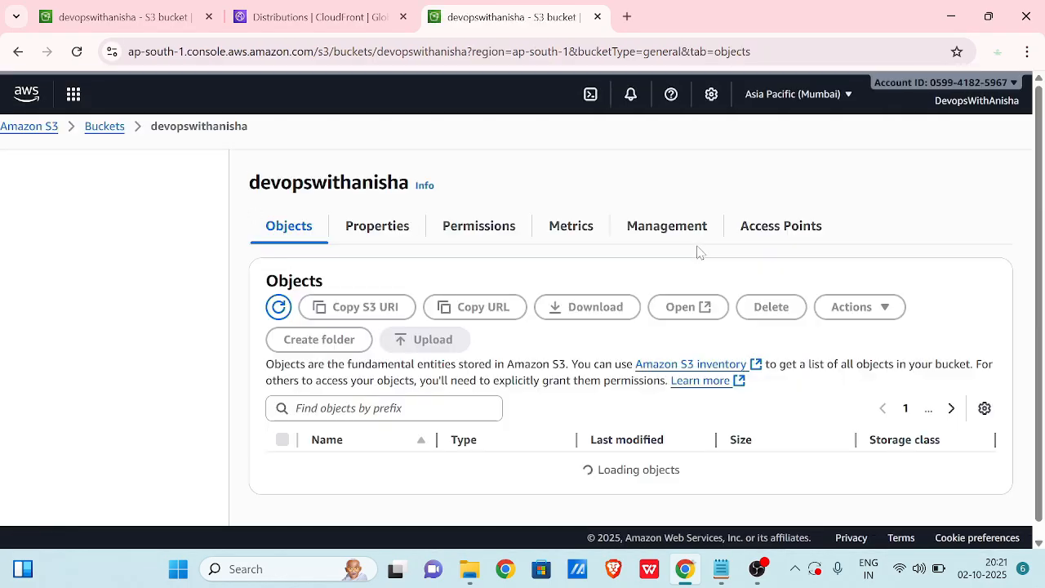
{"action": "scroll", "coordinate": [625, 367], "scroll_direction": "down", "scroll_amount": 1}
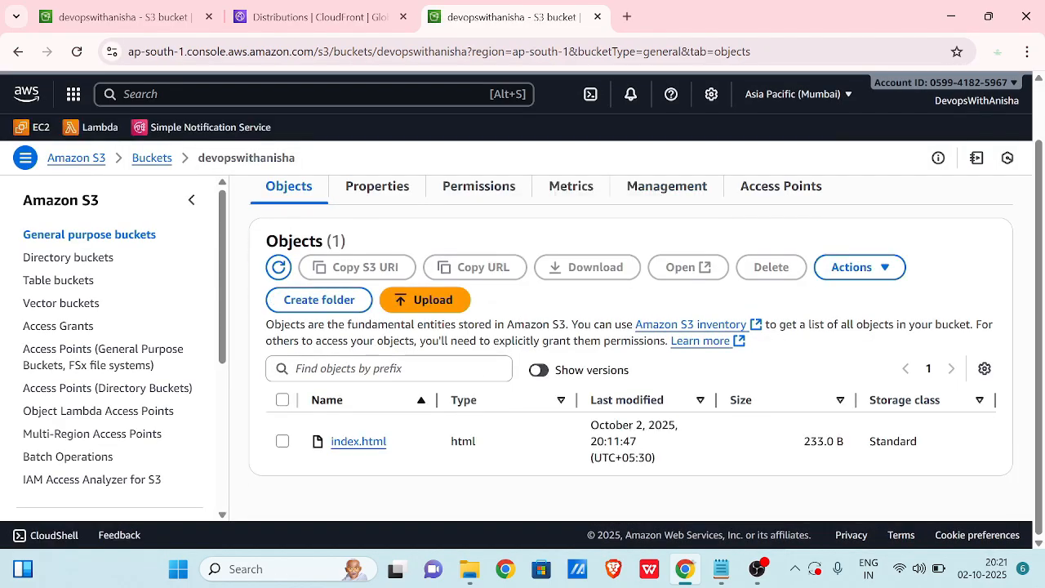
{"action": "scroll", "coordinate": [482, 506], "scroll_direction": "up", "scroll_amount": 1}
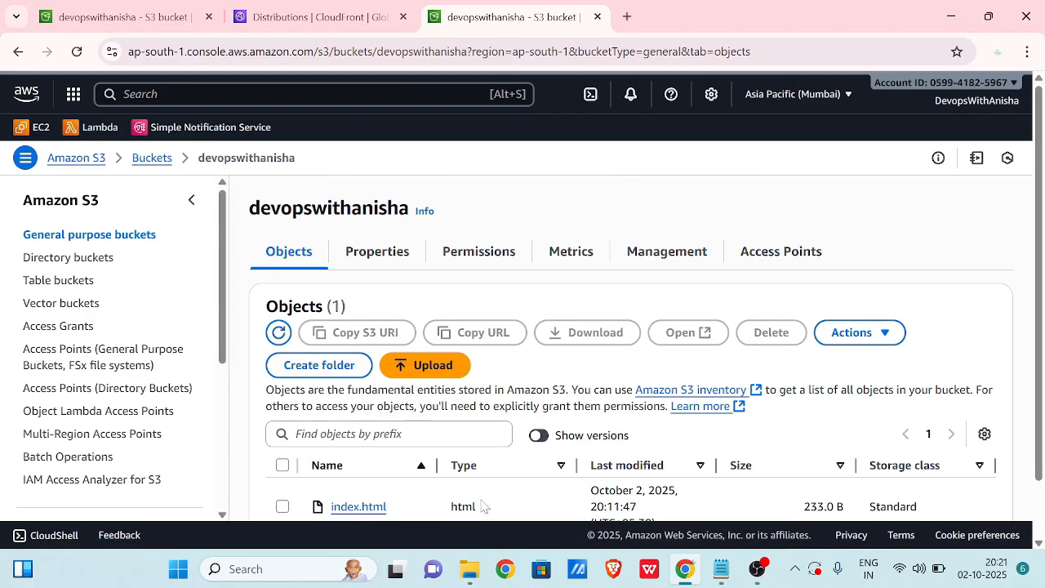
{"action": "left_click", "coordinate": [476, 254]}
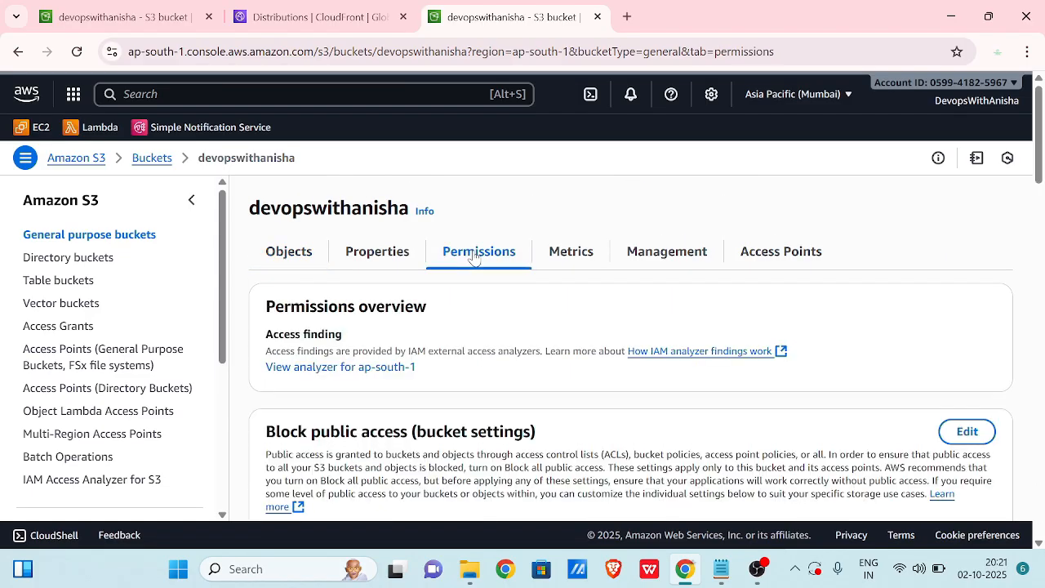
{"action": "scroll", "coordinate": [641, 335], "scroll_direction": "down", "scroll_amount": 3}
{"action": "scroll", "coordinate": [514, 327], "scroll_direction": "down", "scroll_amount": 3}
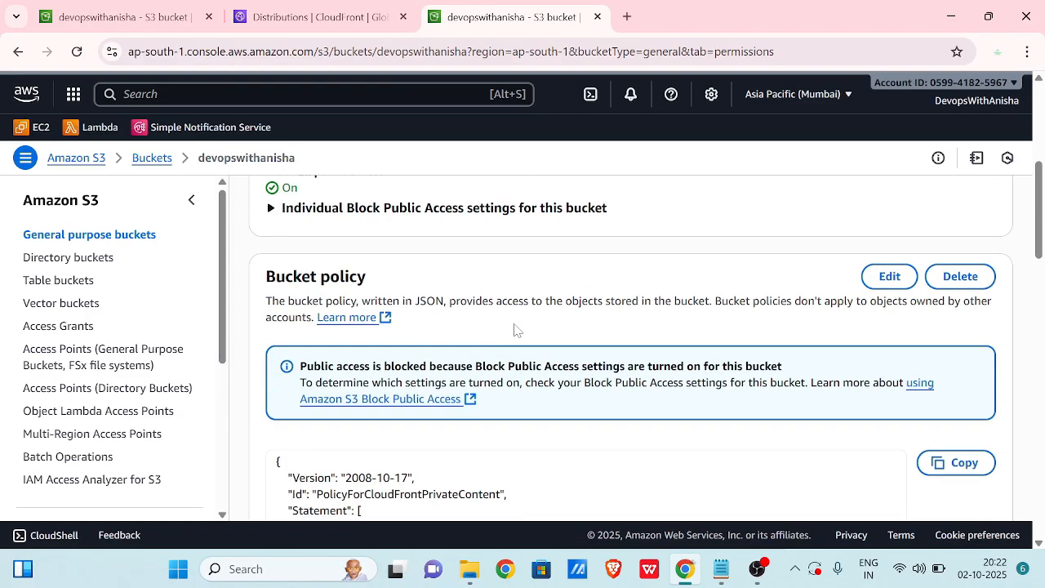
{"action": "scroll", "coordinate": [572, 319], "scroll_direction": "down", "scroll_amount": 3}
{"action": "scroll", "coordinate": [572, 317], "scroll_direction": "down", "scroll_amount": 2}
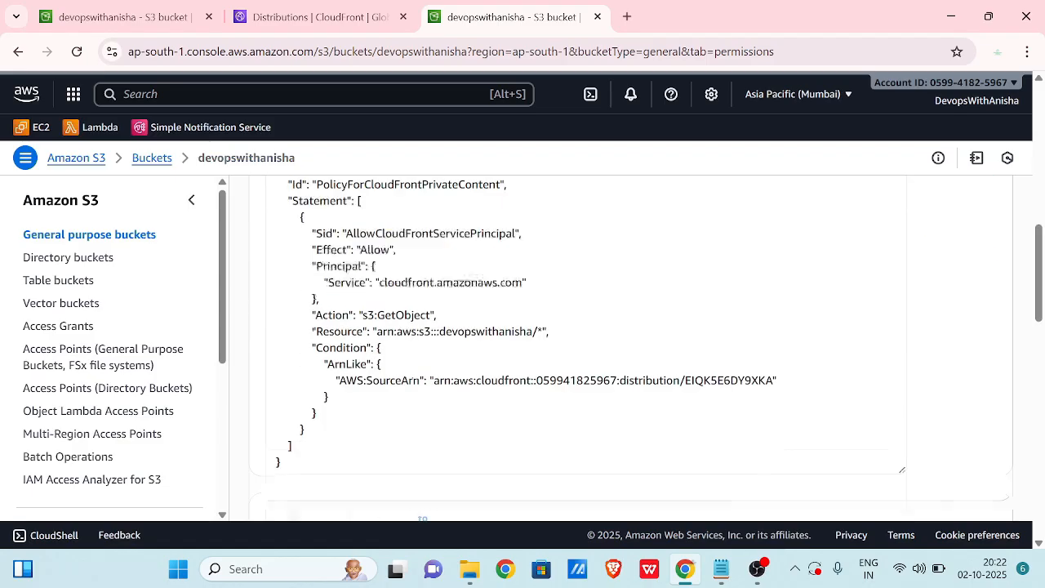
{"action": "scroll", "coordinate": [629, 343], "scroll_direction": "up", "scroll_amount": 2}
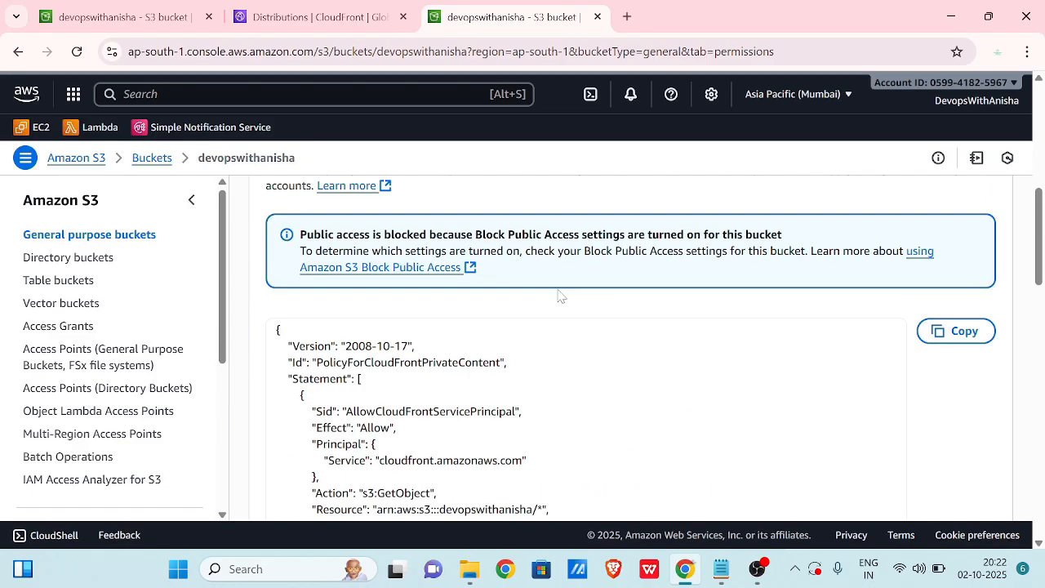
{"action": "scroll", "coordinate": [631, 349], "scroll_direction": "up", "scroll_amount": 1}
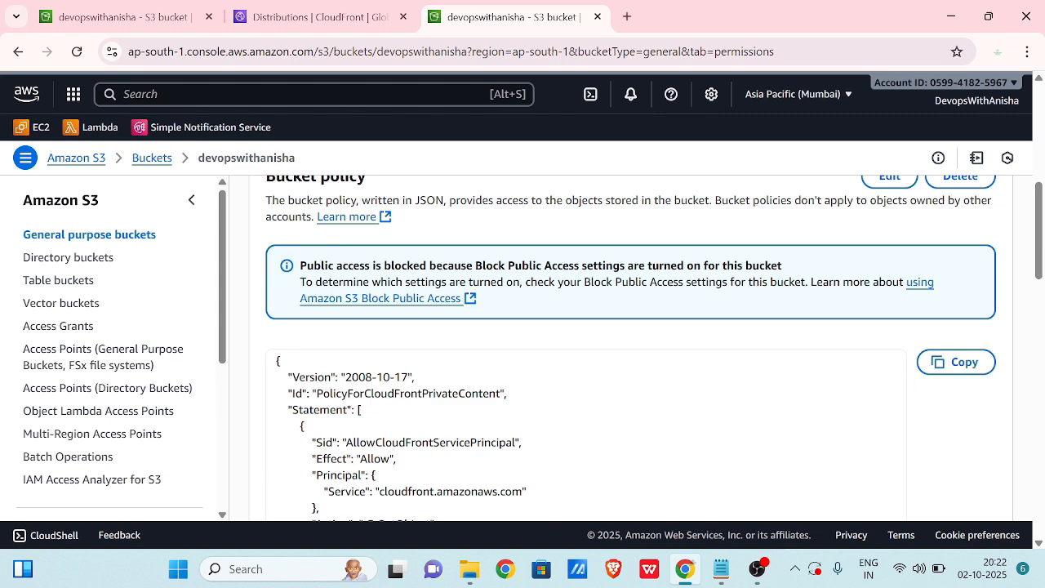
{"action": "scroll", "coordinate": [915, 383], "scroll_direction": "up", "scroll_amount": 2}
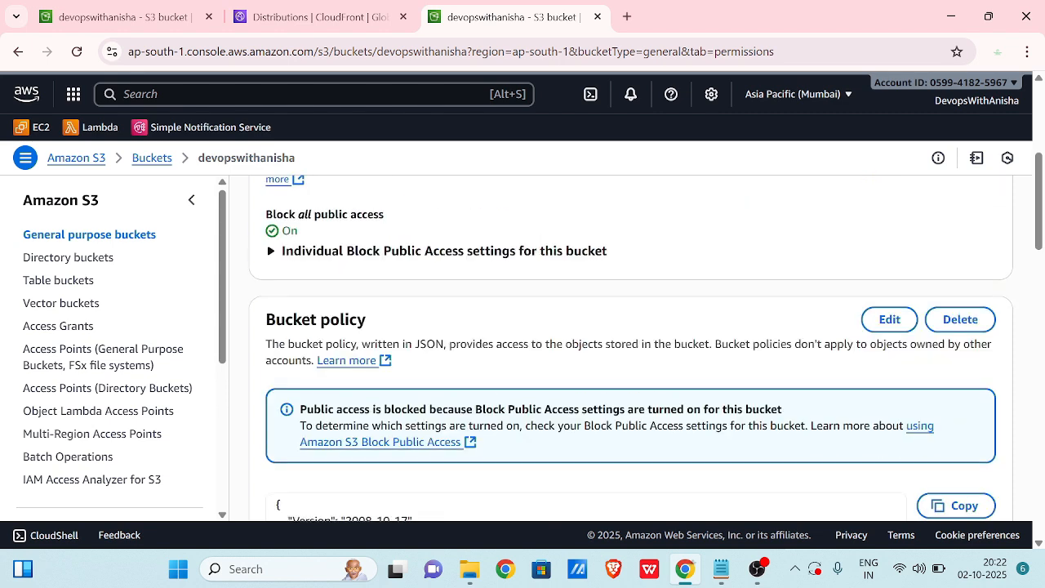
Copy CloudFront's suggested bucket policy and open the S3 bucket policy editor.
{"action": "left_click", "coordinate": [329, 24]}
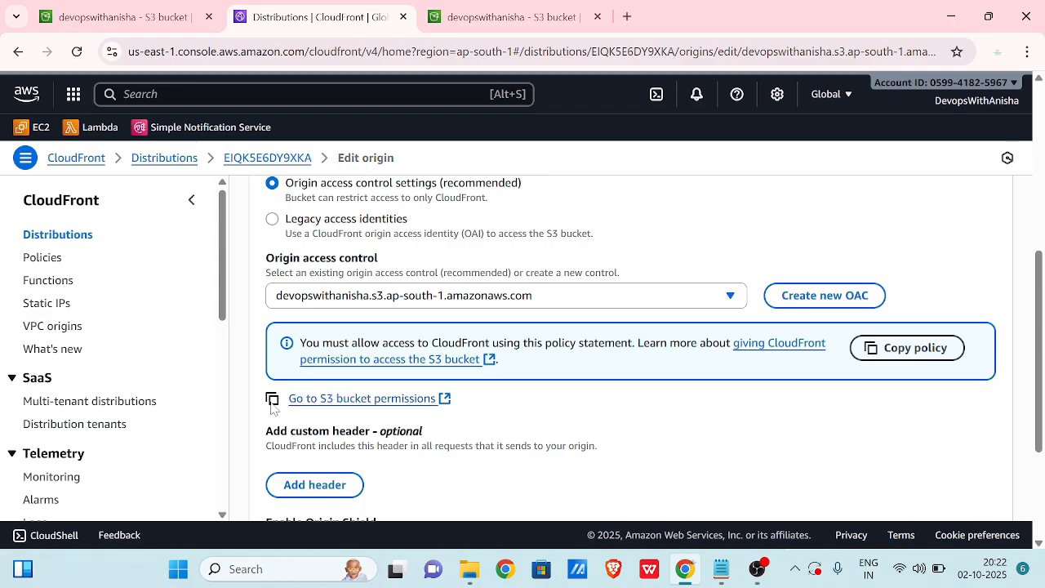
{"action": "left_click", "coordinate": [889, 351]}
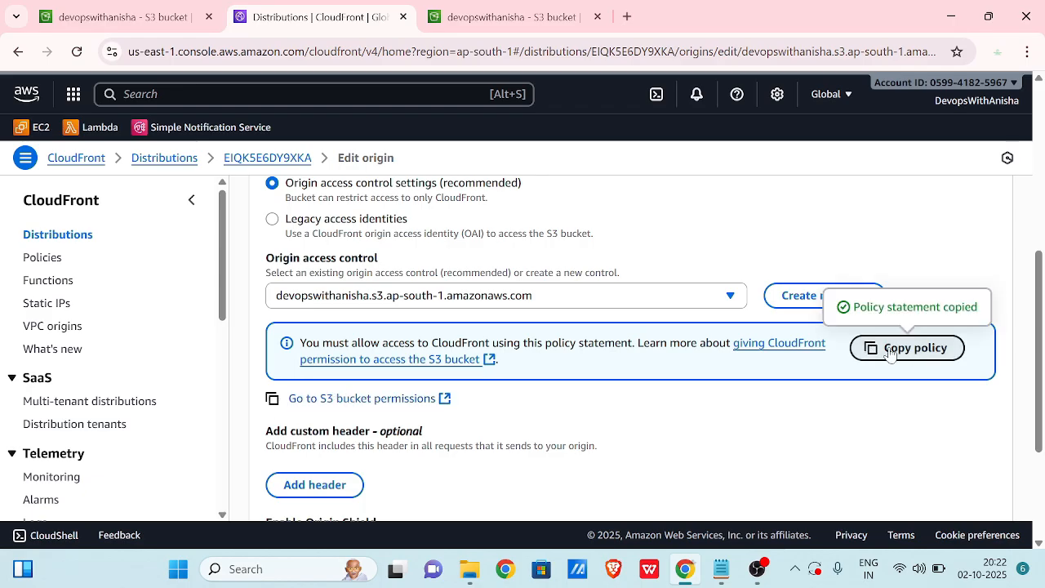
{"action": "left_click", "coordinate": [510, 18]}
{"action": "left_click", "coordinate": [894, 325]}
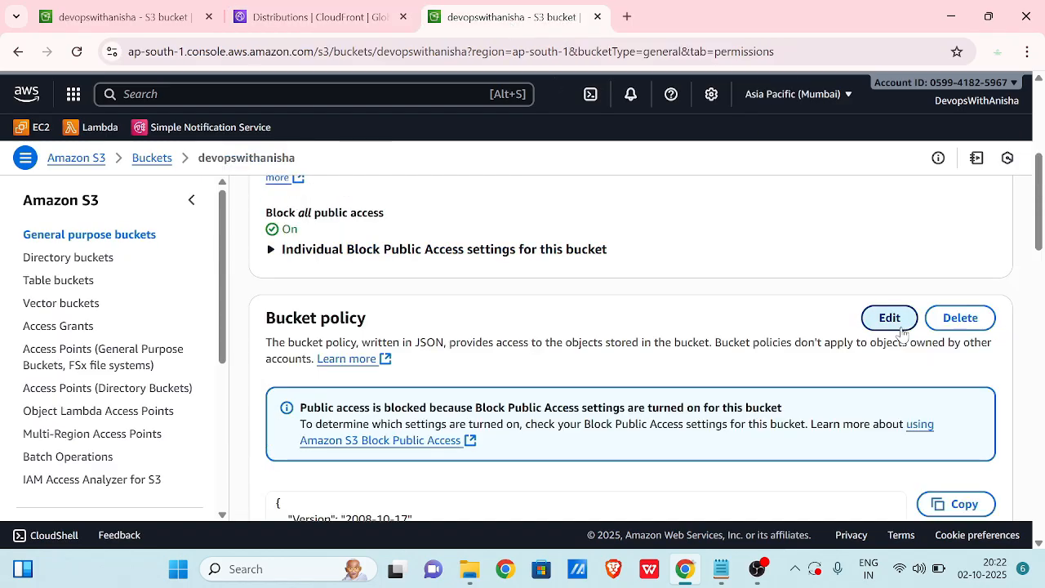
Replace the old bucket policy with the pasted CloudFront statement and save it.
{"action": "scroll", "coordinate": [641, 331], "scroll_direction": "down", "scroll_amount": 2}
{"action": "left_click", "coordinate": [438, 387]}
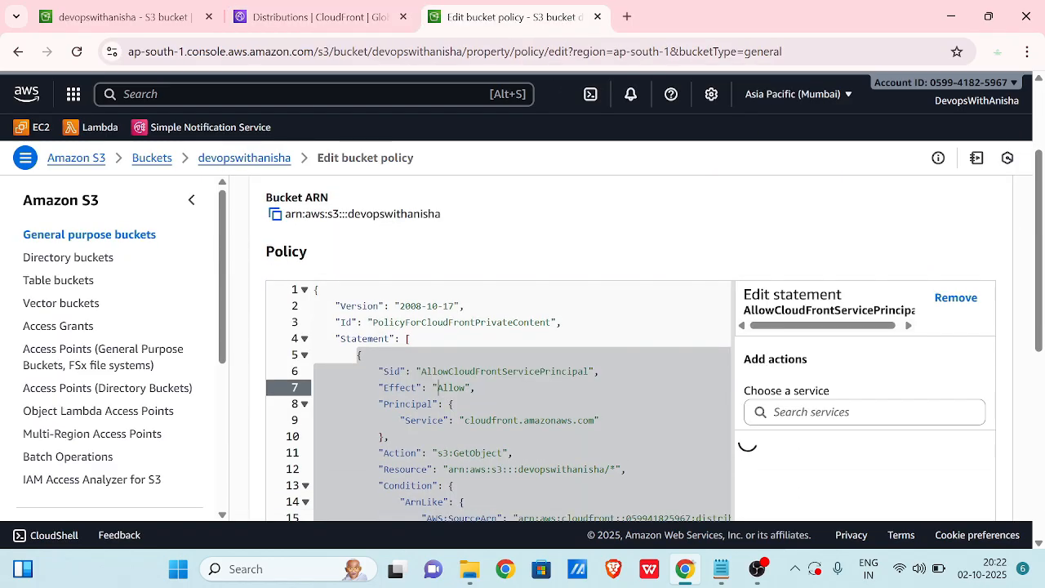
{"action": "scroll", "coordinate": [439, 387], "scroll_direction": "down", "scroll_amount": 3}
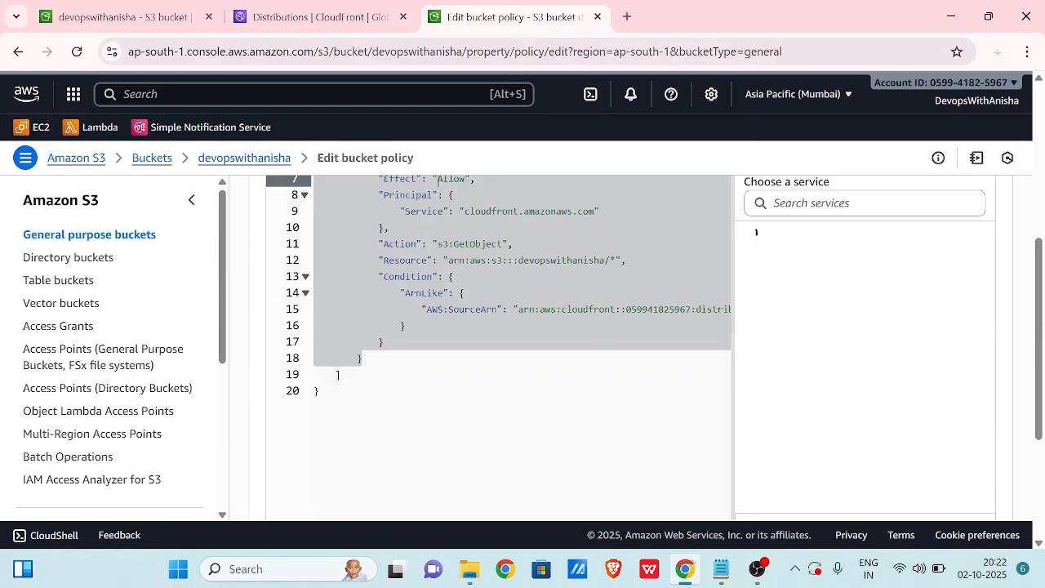
{"action": "left_click_drag", "start_coordinate": [320, 391], "coordinate": [357, 214]}
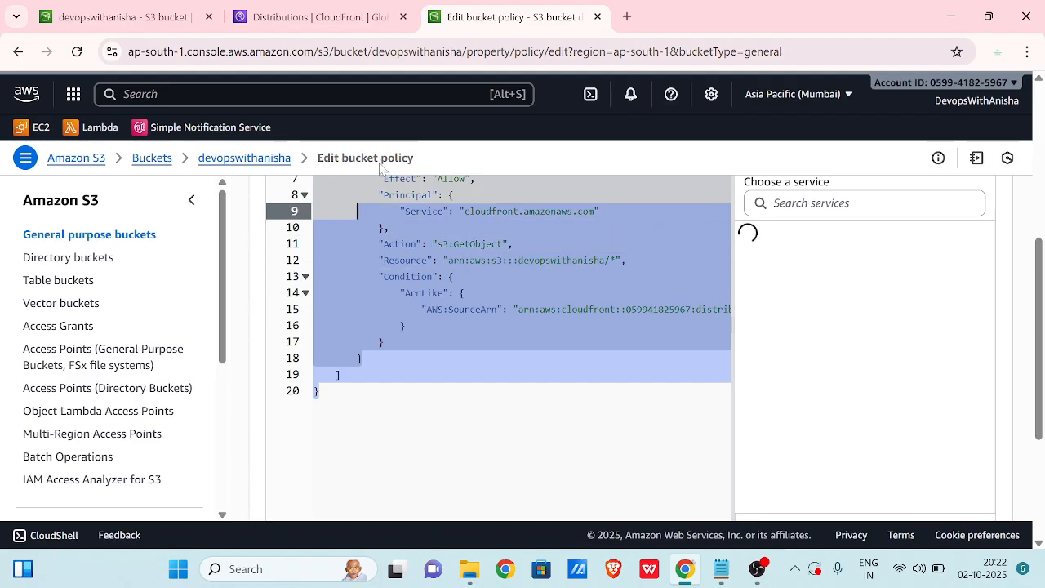
{"action": "key", "text": "BackSpace"}
{"action": "scroll", "coordinate": [381, 163], "scroll_direction": "up", "scroll_amount": 3}
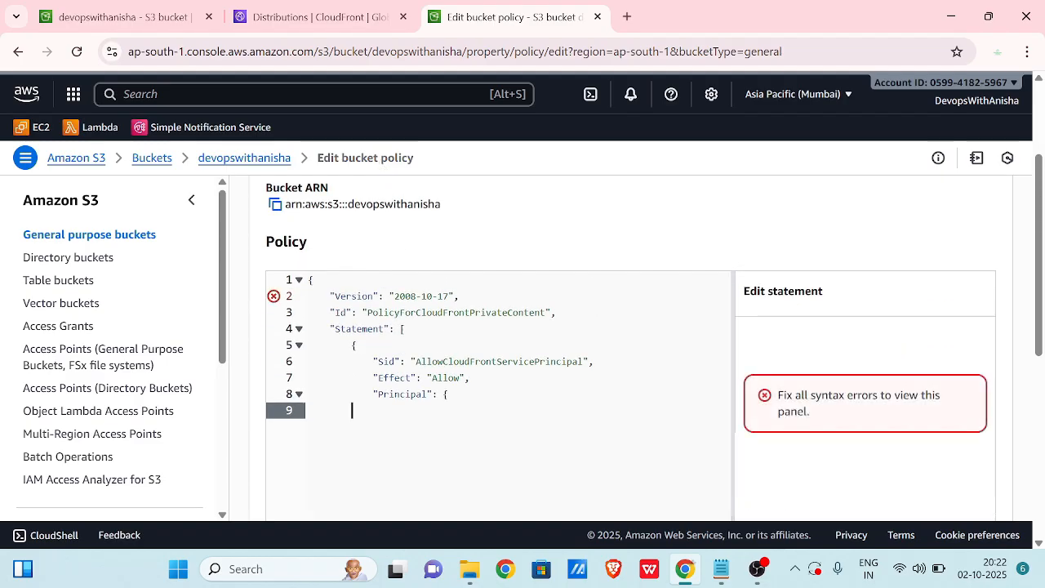
{"action": "left_click_drag", "start_coordinate": [352, 410], "coordinate": [314, 282]}
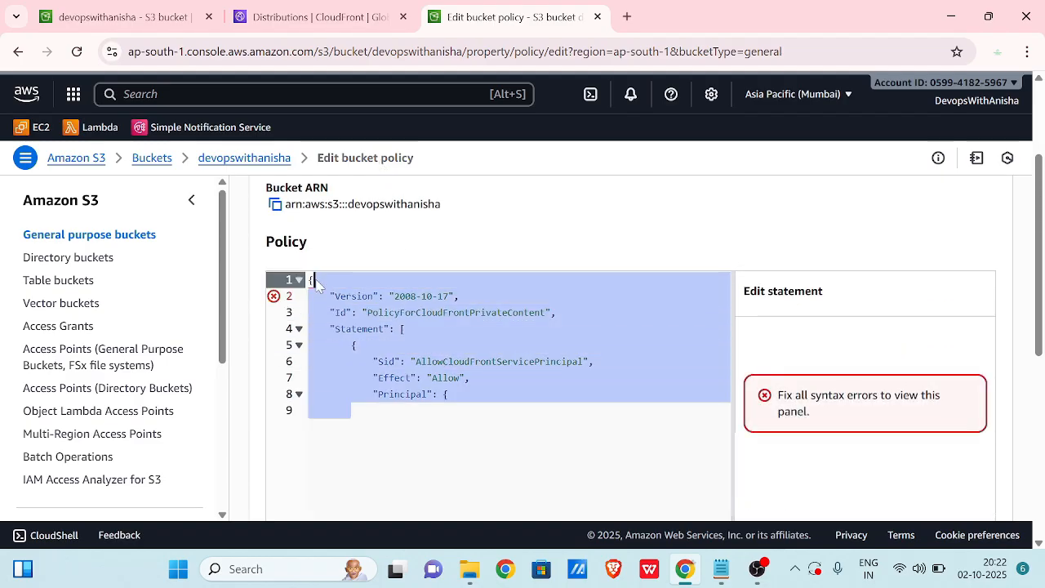
{"action": "key", "text": "BackSpace"}
{"action": "key", "text": "ctrl+v"}
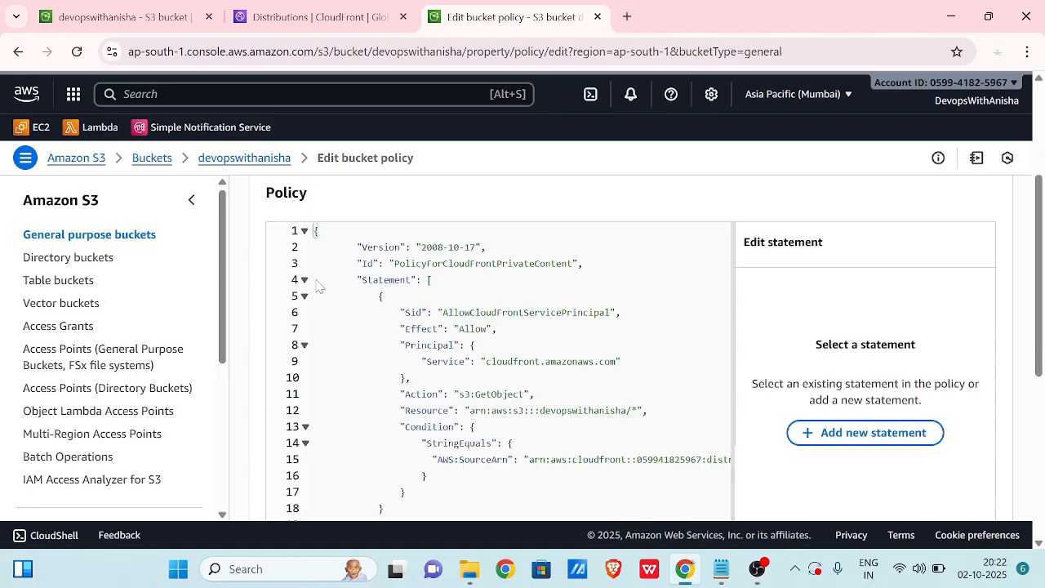
{"action": "scroll", "coordinate": [319, 286], "scroll_direction": "up", "scroll_amount": 1}
{"action": "scroll", "coordinate": [320, 287], "scroll_direction": "down", "scroll_amount": 5}
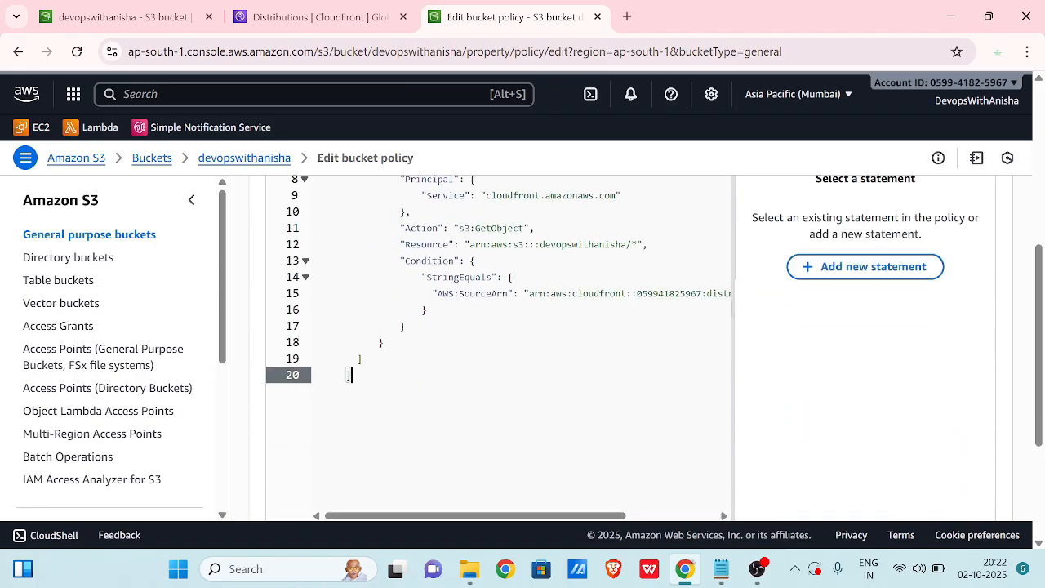
{"action": "left_click", "coordinate": [987, 477]}
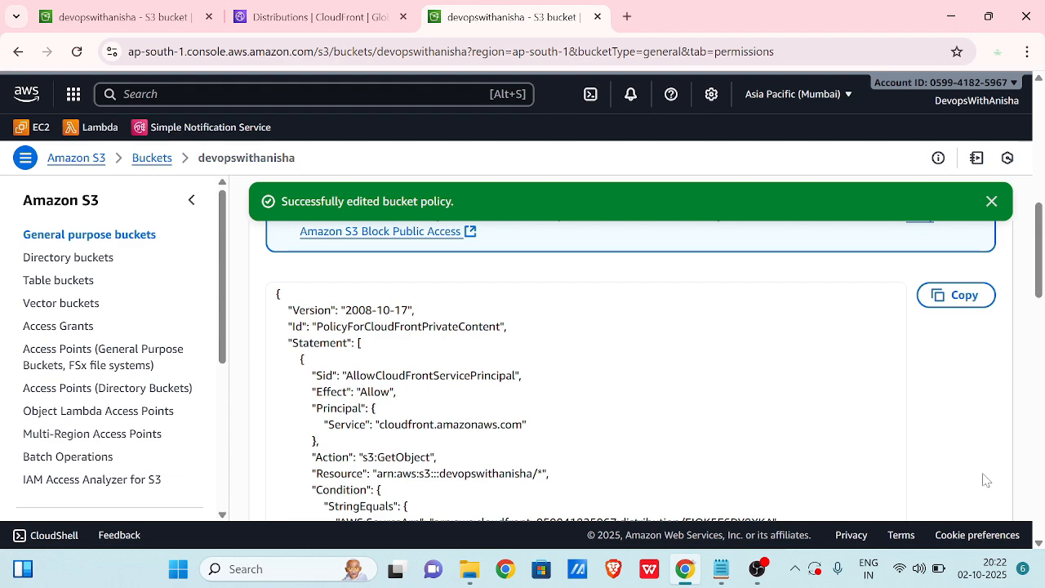
Return to the Edit origin page and save the S3 origin's OAC change.
{"action": "scroll", "coordinate": [943, 514], "scroll_direction": "down", "scroll_amount": 10}
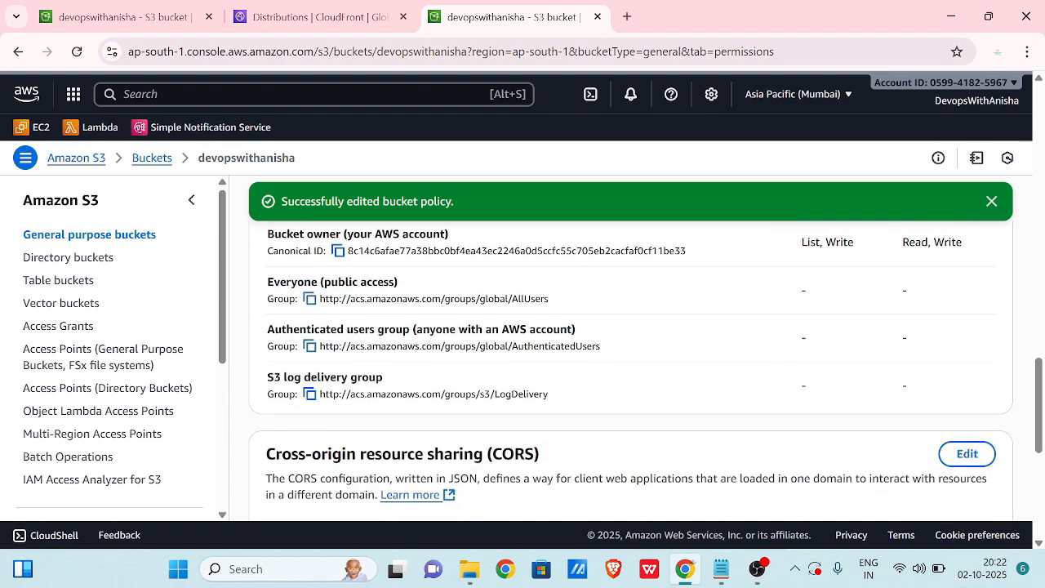
{"action": "scroll", "coordinate": [863, 433], "scroll_direction": "up", "scroll_amount": 10}
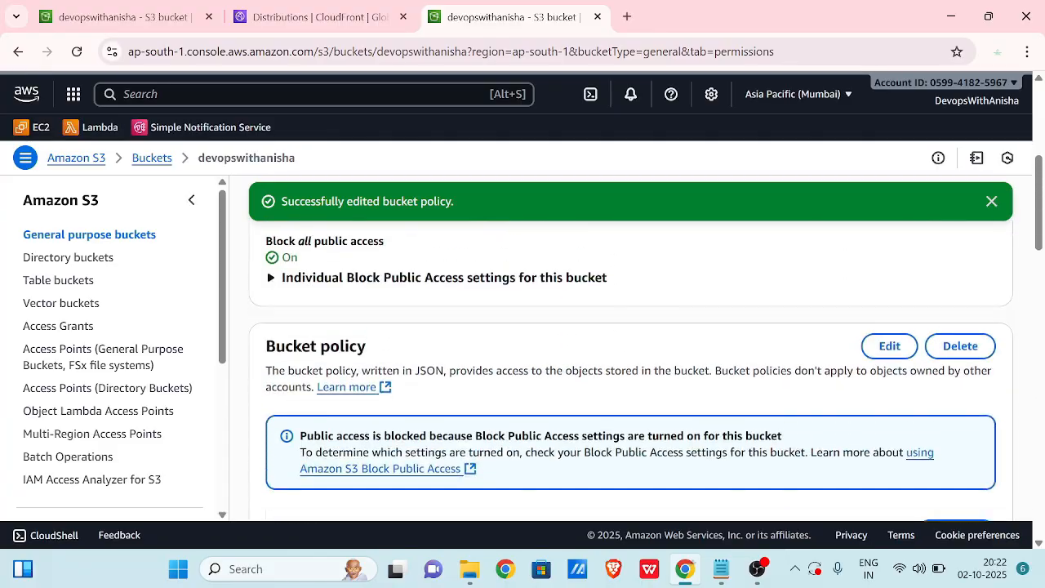
{"action": "scroll", "coordinate": [863, 441], "scroll_direction": "up", "scroll_amount": 5}
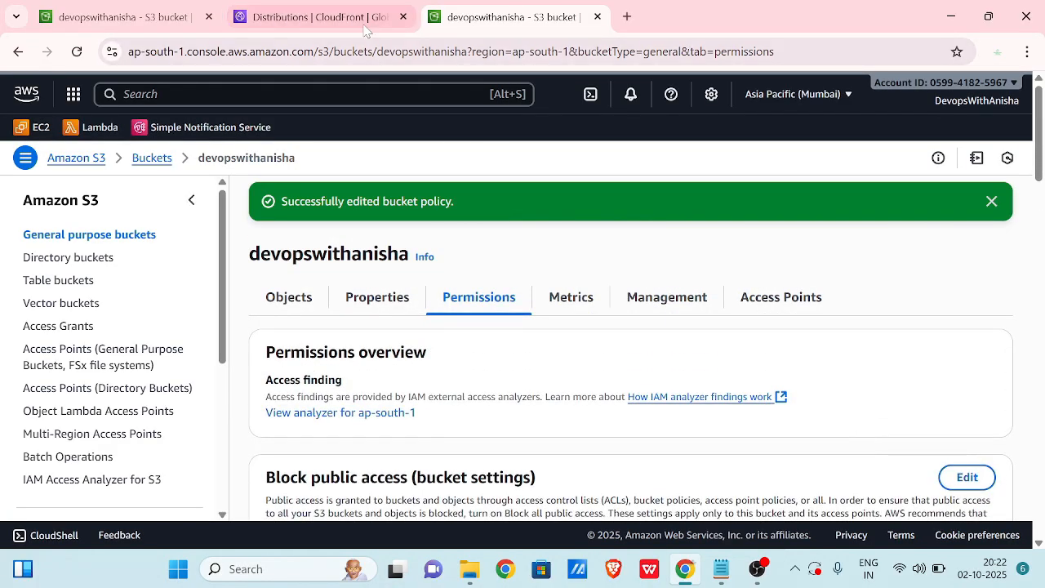
{"action": "left_click", "coordinate": [365, 30]}
{"action": "scroll", "coordinate": [486, 373], "scroll_direction": "down", "scroll_amount": 3}
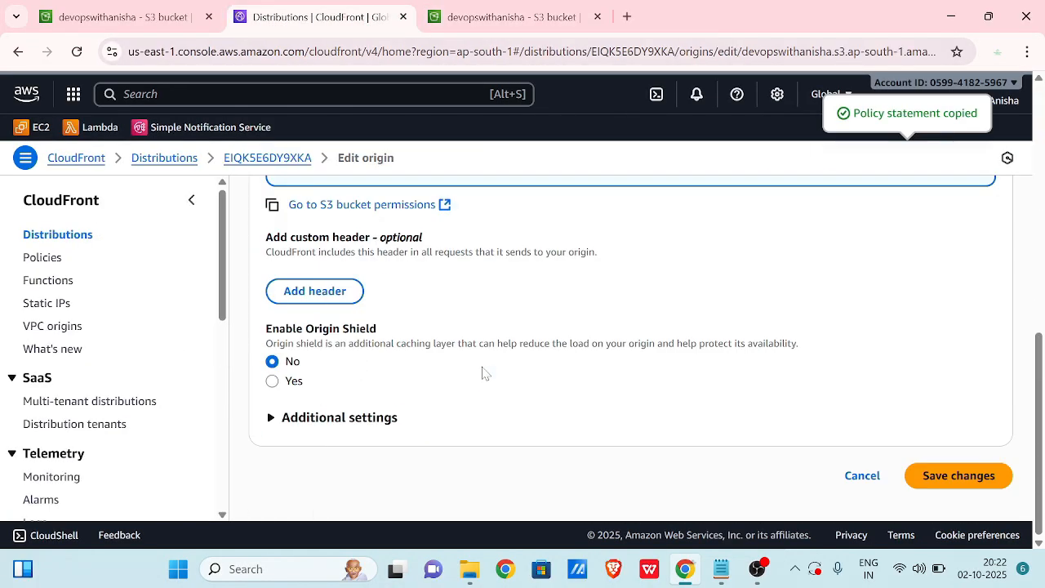
{"action": "left_click", "coordinate": [962, 482]}
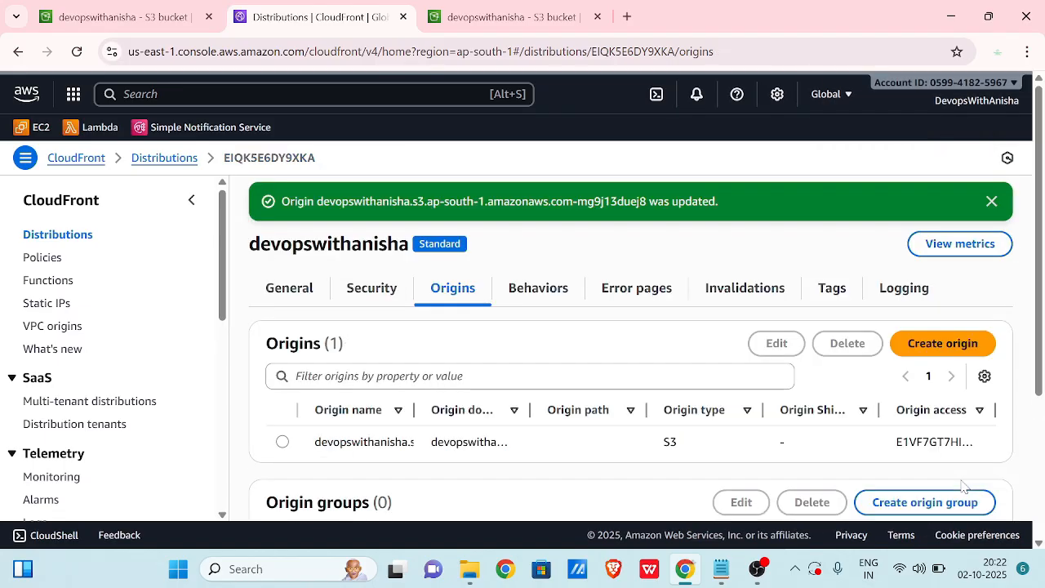
{"action": "scroll", "coordinate": [735, 367], "scroll_direction": "down", "scroll_amount": 2}
{"action": "scroll", "coordinate": [735, 368], "scroll_direction": "up", "scroll_amount": 2}
Create a /* invalidation for the whole cache, then return to the distribution details.
{"action": "left_click", "coordinate": [748, 287]}
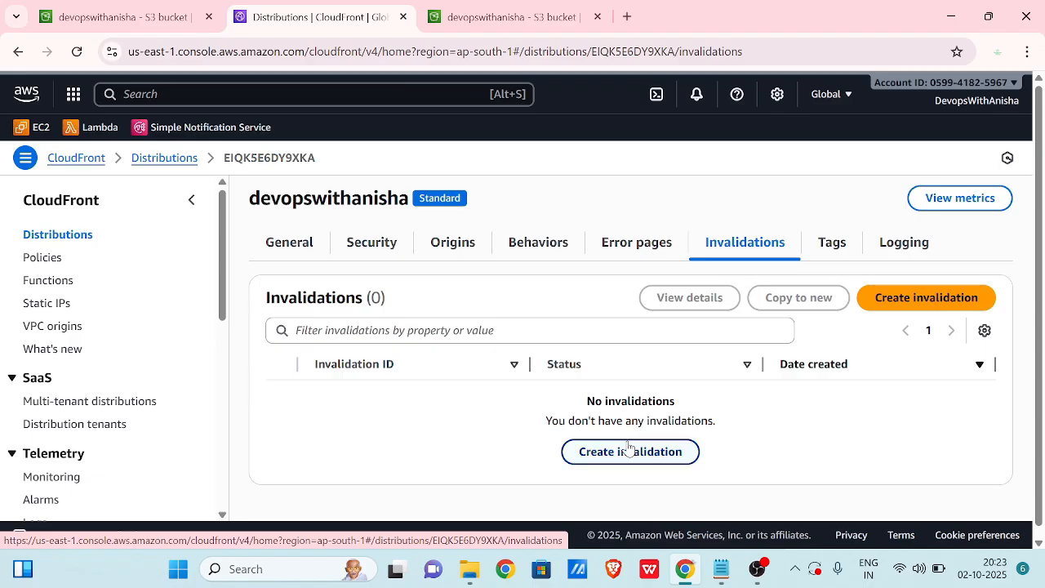
{"action": "left_click", "coordinate": [629, 451]}
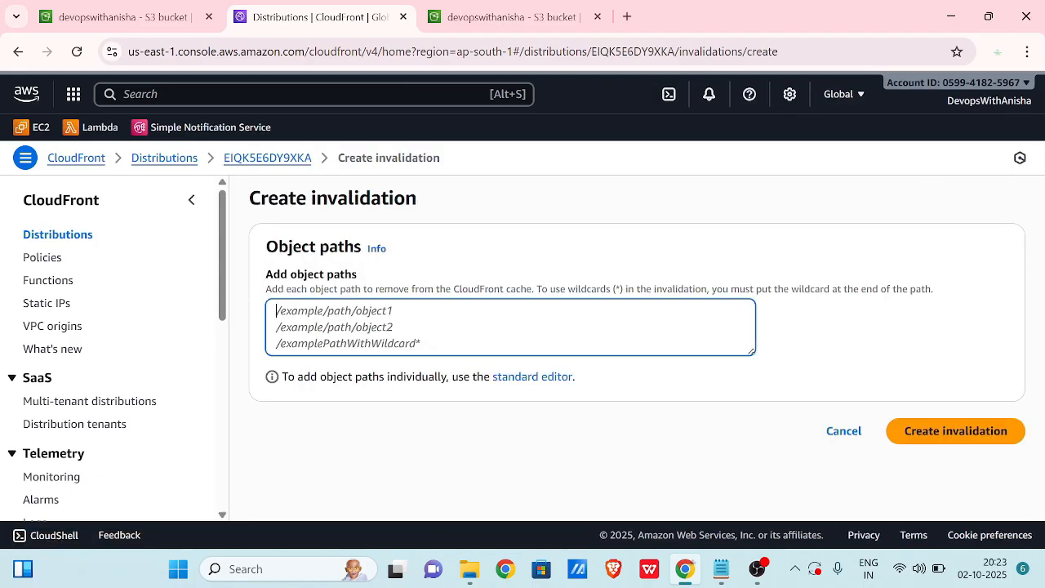
{"action": "type", "text": "/*"}
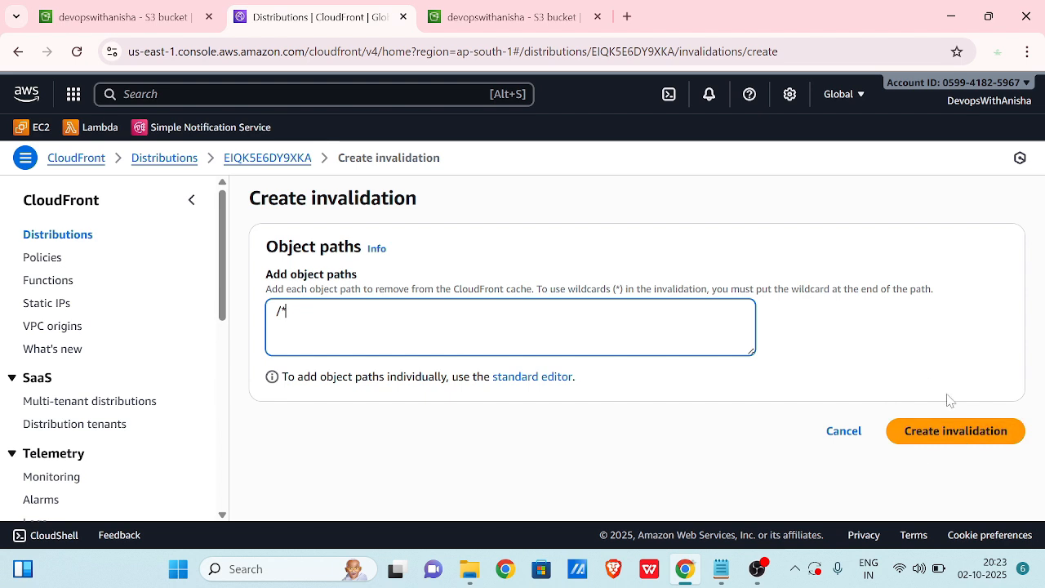
{"action": "left_click", "coordinate": [948, 441]}
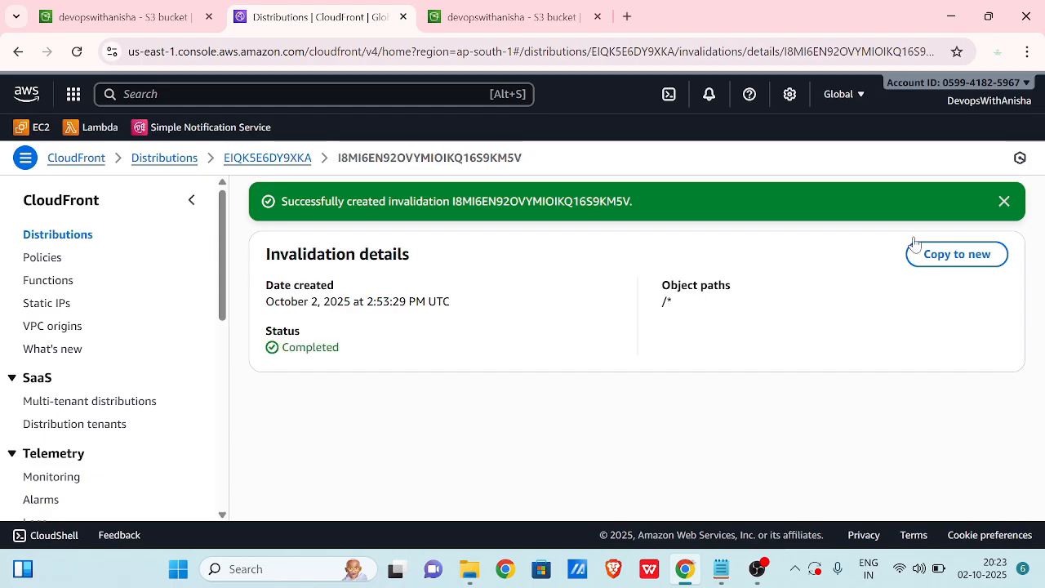
{"action": "left_click", "coordinate": [274, 158]}
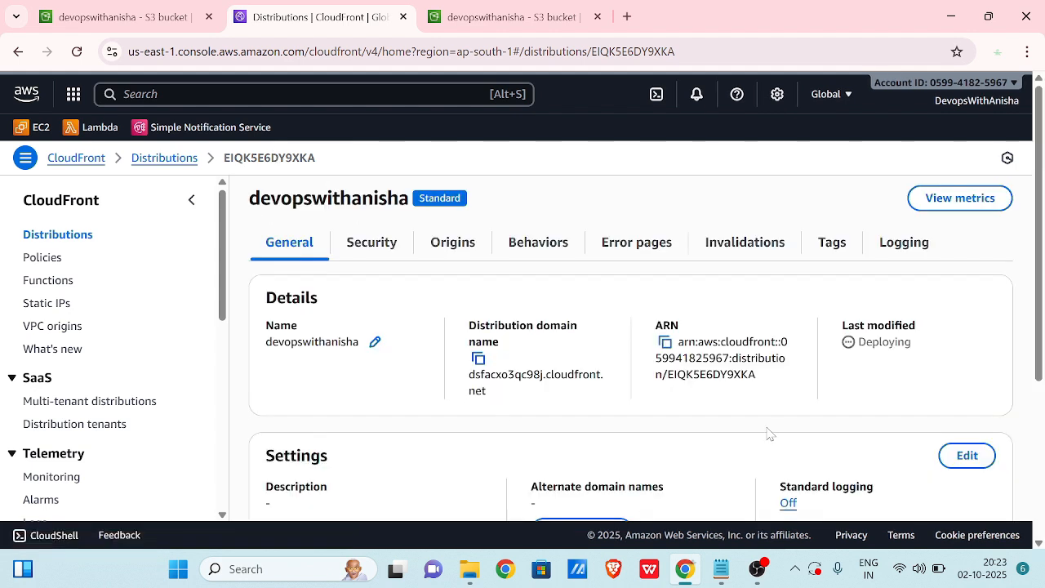
Refresh the distribution page, copy its domain name dsfacxo3qc98j.cloudfront.net, and start a blank tab.
{"action": "left_click", "coordinate": [76, 52]}
{"action": "left_click", "coordinate": [78, 55]}
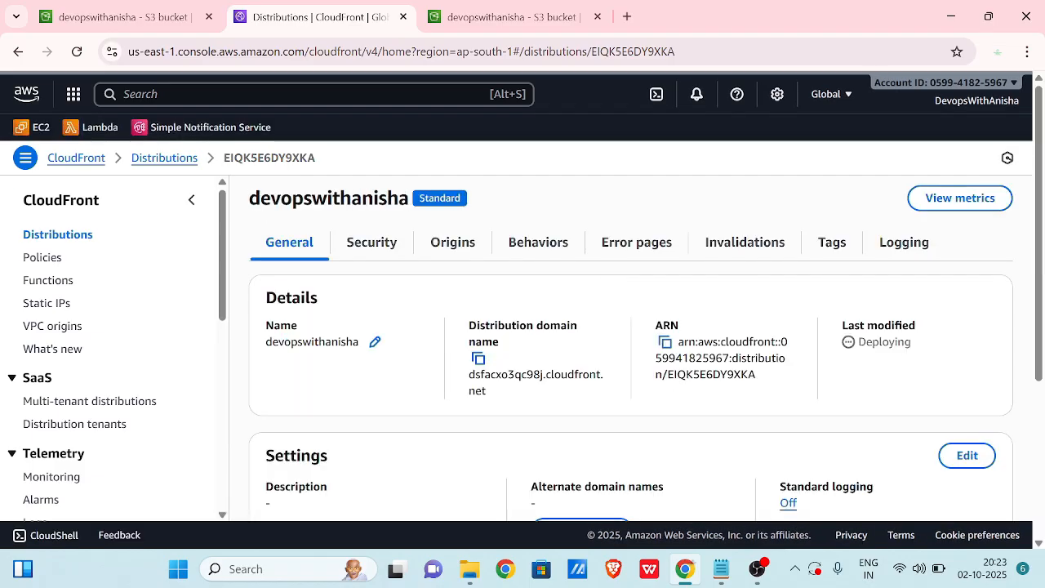
{"action": "scroll", "coordinate": [864, 345], "scroll_direction": "down", "scroll_amount": 2}
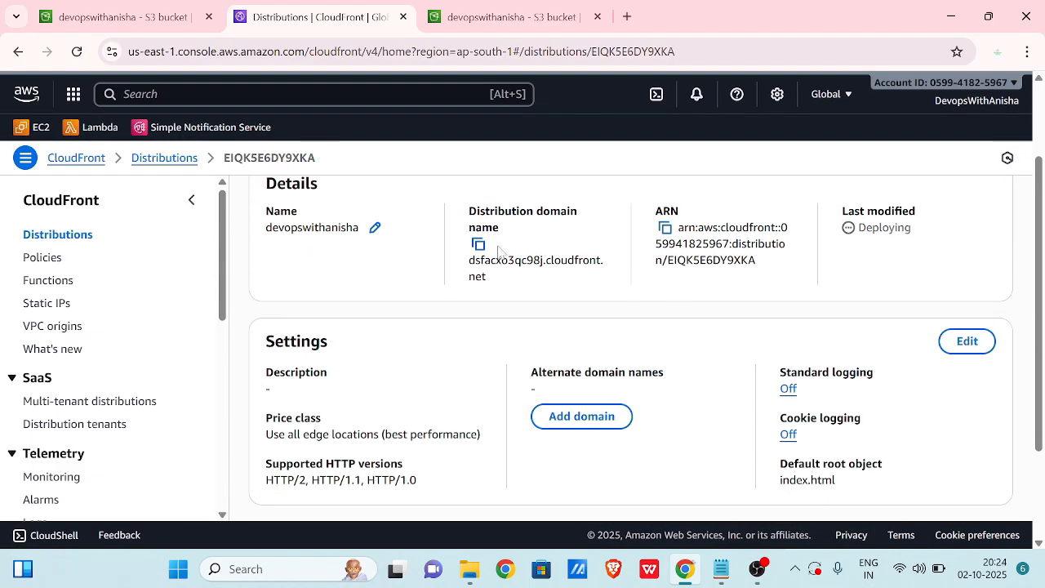
{"action": "left_click", "coordinate": [479, 244]}
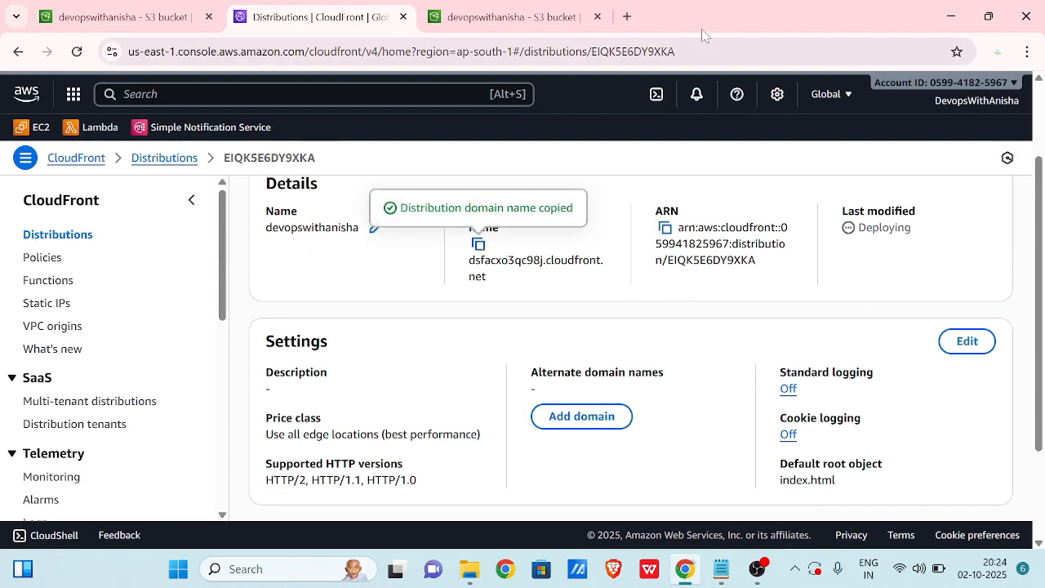
{"action": "left_click", "coordinate": [628, 17]}
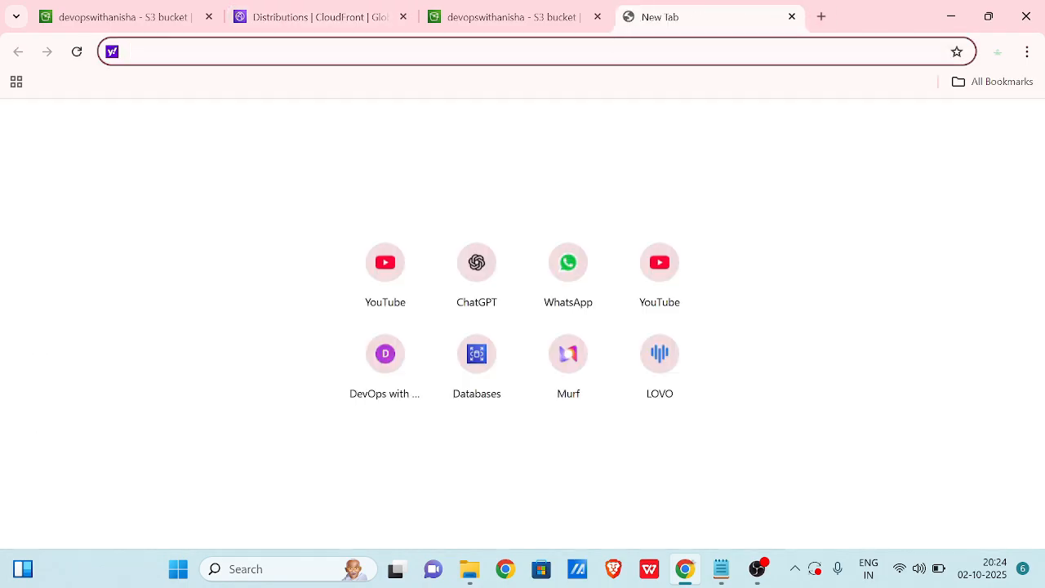
Load dsfacxo3qc98j.cloudfront.net in the new tab to show the 'DevOps Made Easy' index page, recopying the domain from CloudFront.
{"action": "key", "text": "ctrl+v"}
{"action": "key", "text": "Return"}
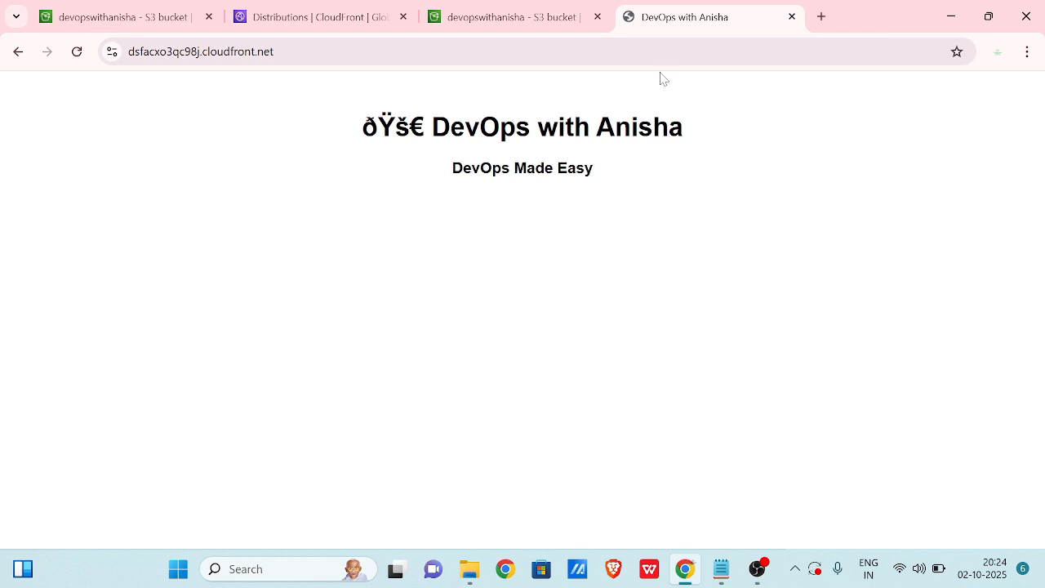
{"action": "left_click", "coordinate": [260, 17]}
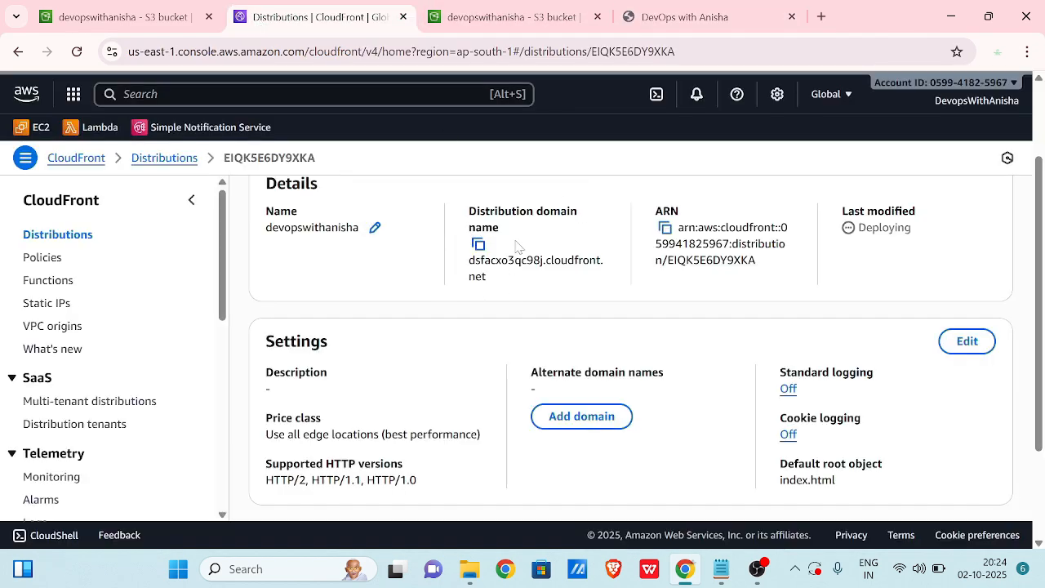
{"action": "left_click", "coordinate": [479, 244]}
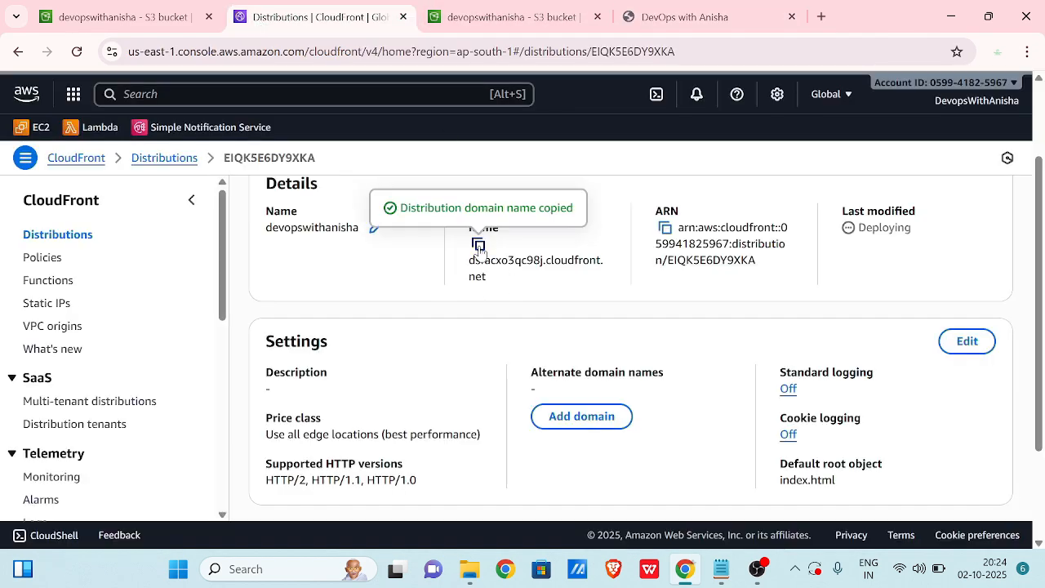
{"action": "left_click", "coordinate": [719, 17]}
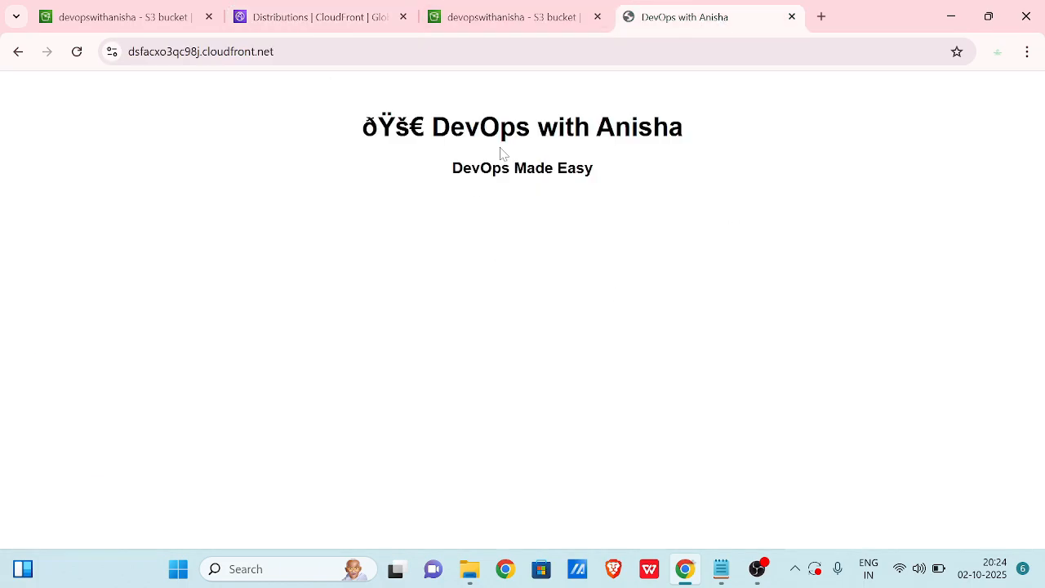